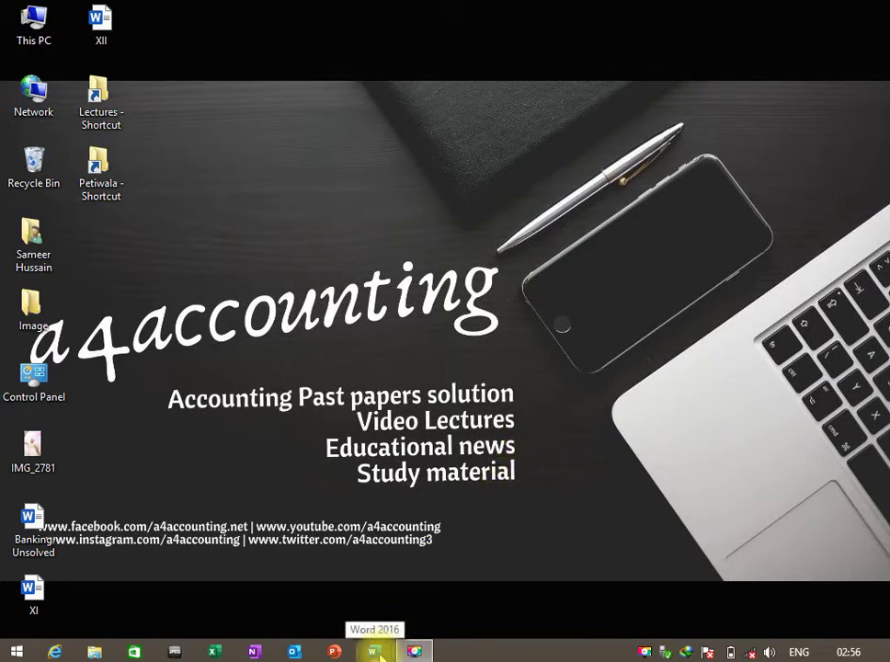
- Launch Word 2016 and create a new blank document, Document1
click(376, 652)
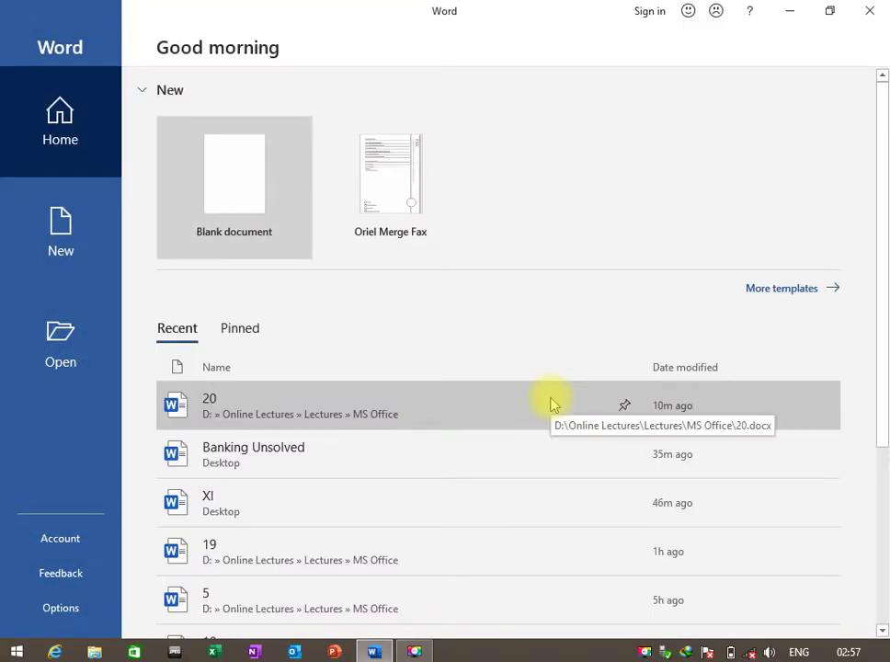
click(243, 187)
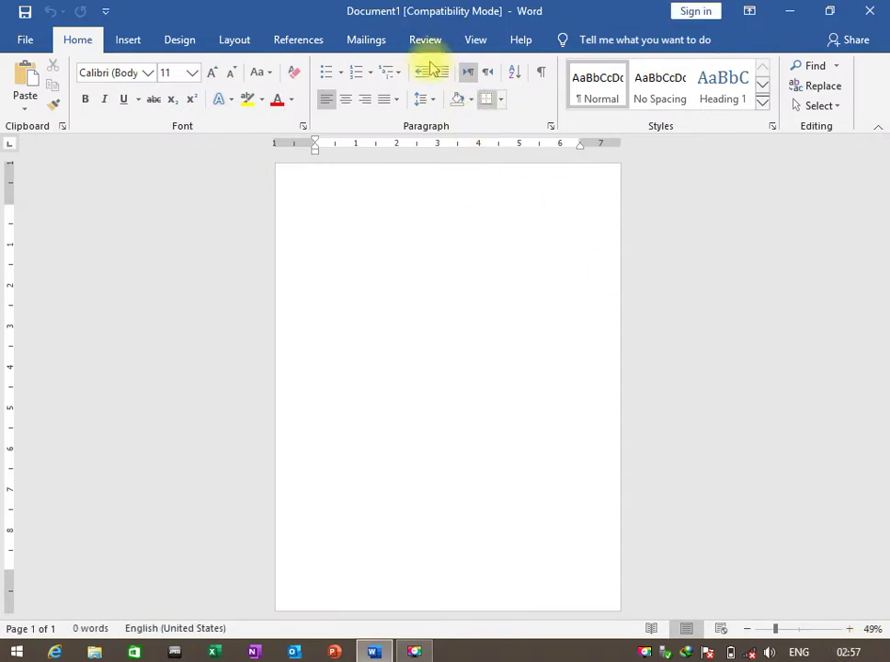
- Zoom the empty Document1 page to 100%
click(475, 46)
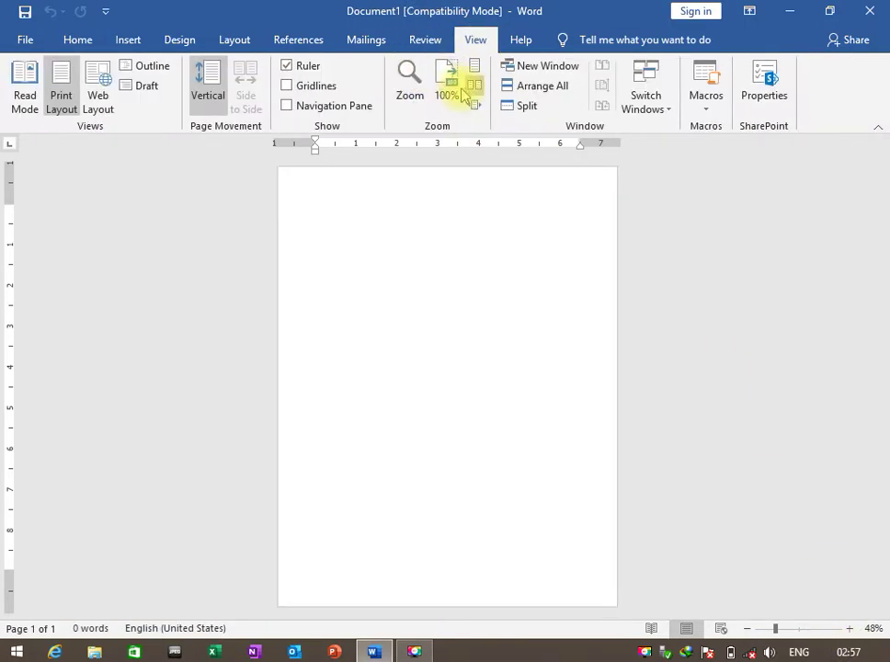
click(455, 89)
scroll(377, 299, up, 1)
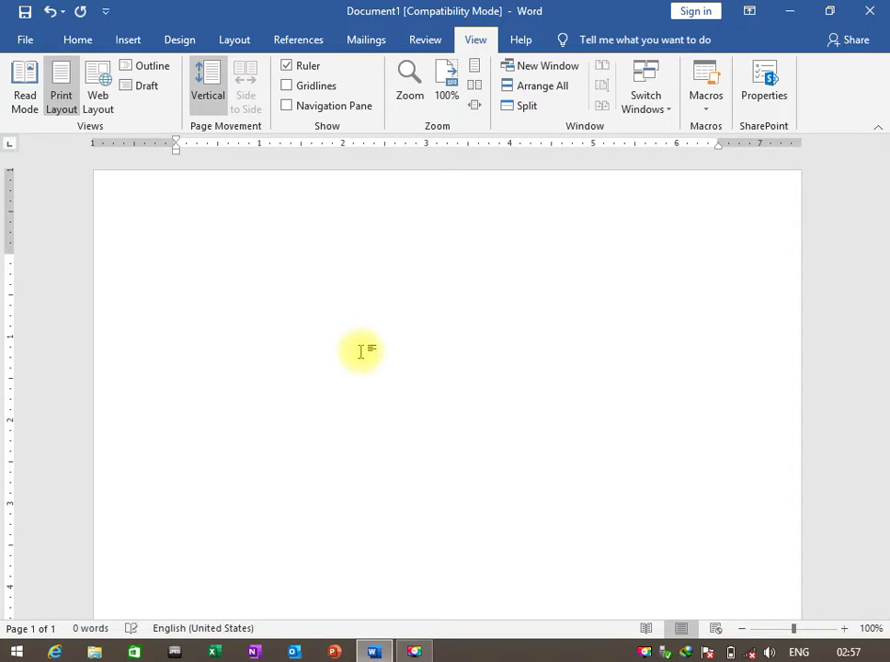
- Type the heading 'INSERTING PICTURES' at 20 pt bold as the first line
click(65, 40)
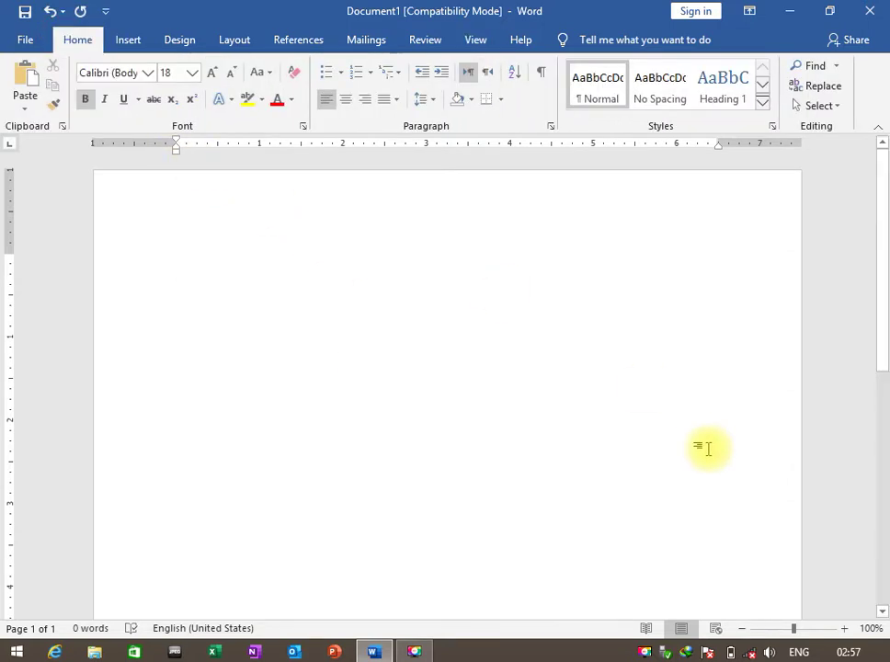
key(ctrl+shift+period)
text(INSERTING )
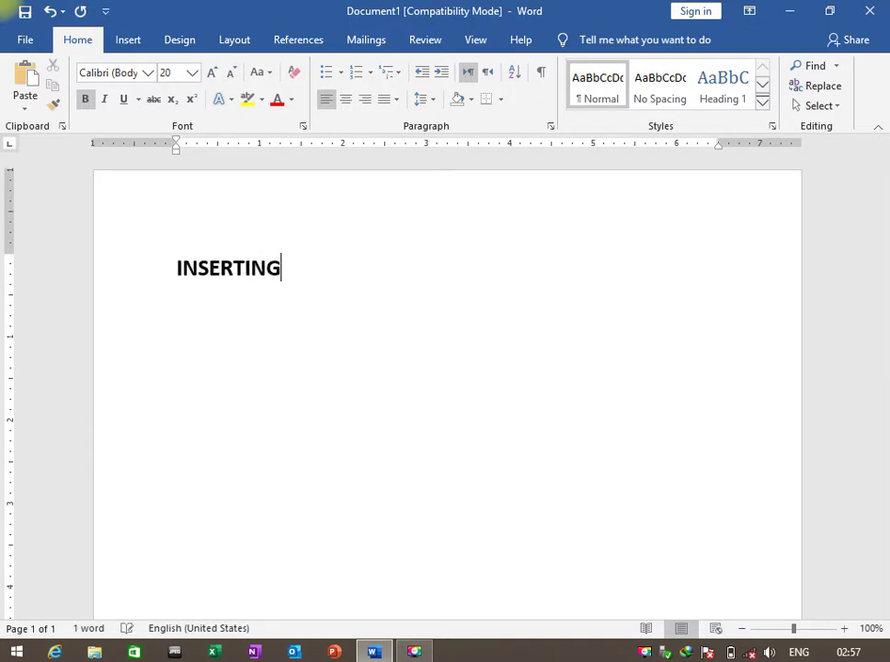
text(PICTU)
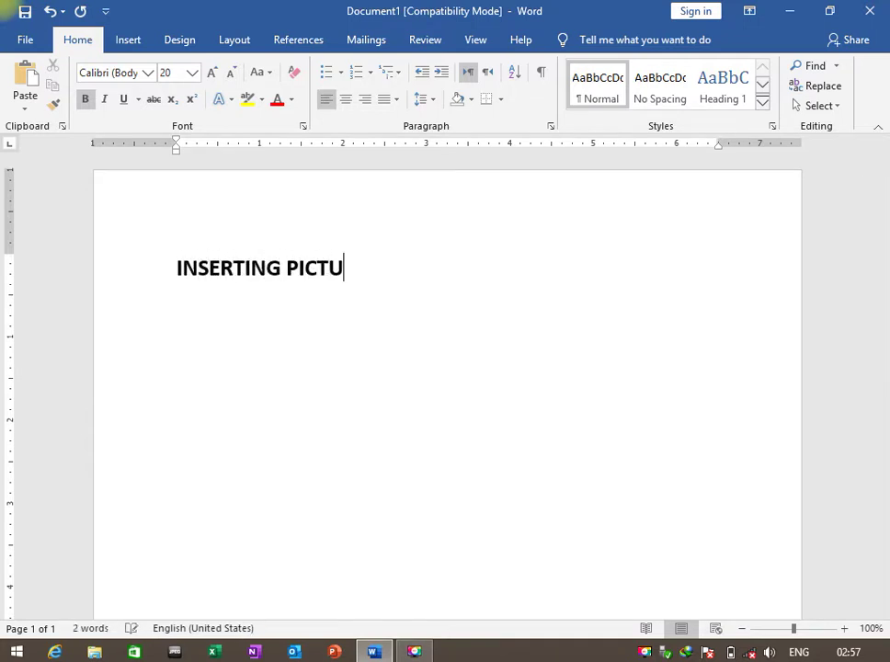
text(RES)
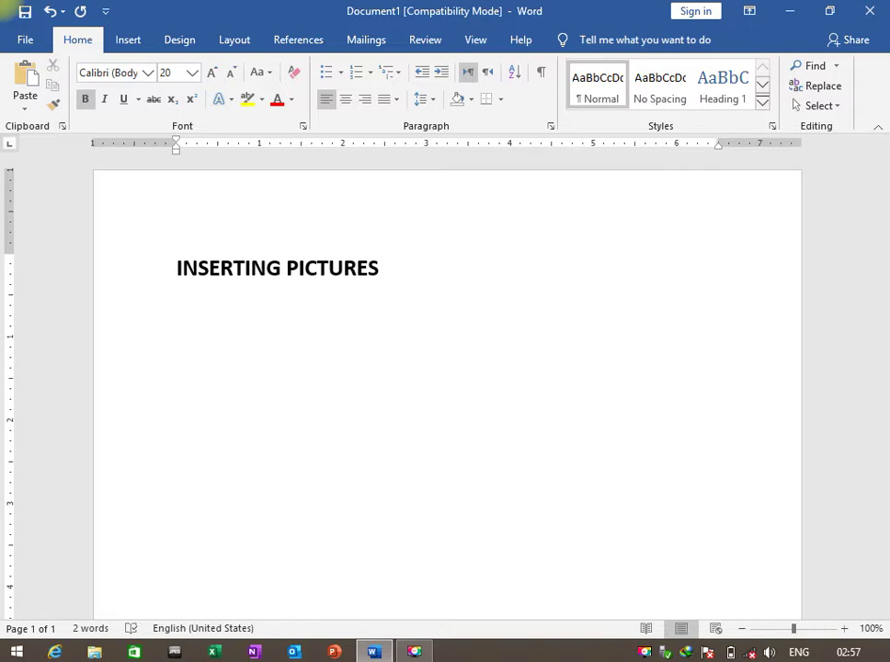
- Create blank Document2, return to Document1, then bring Document2 to the front
key(ctrl+n)
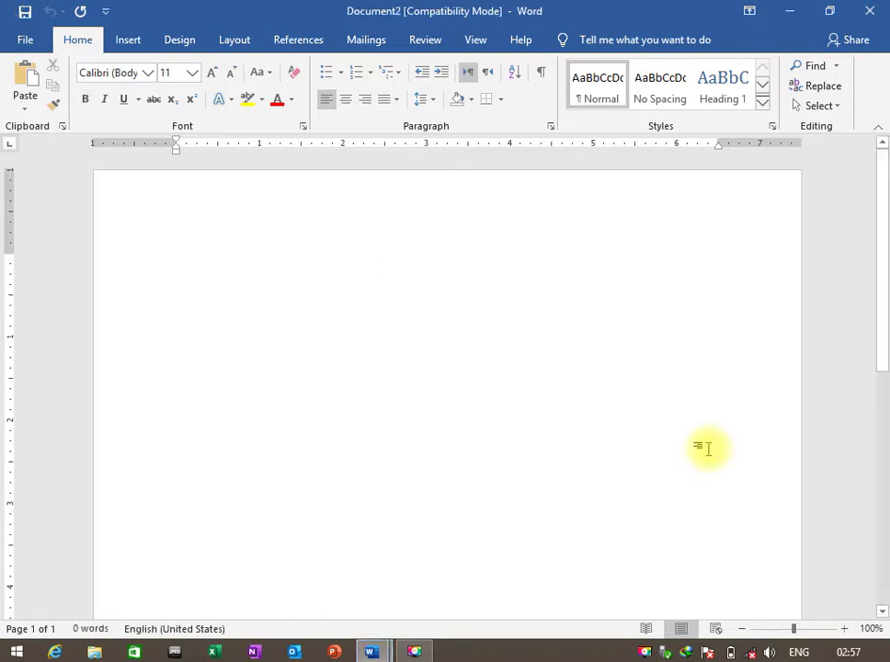
key(ctrl+w)
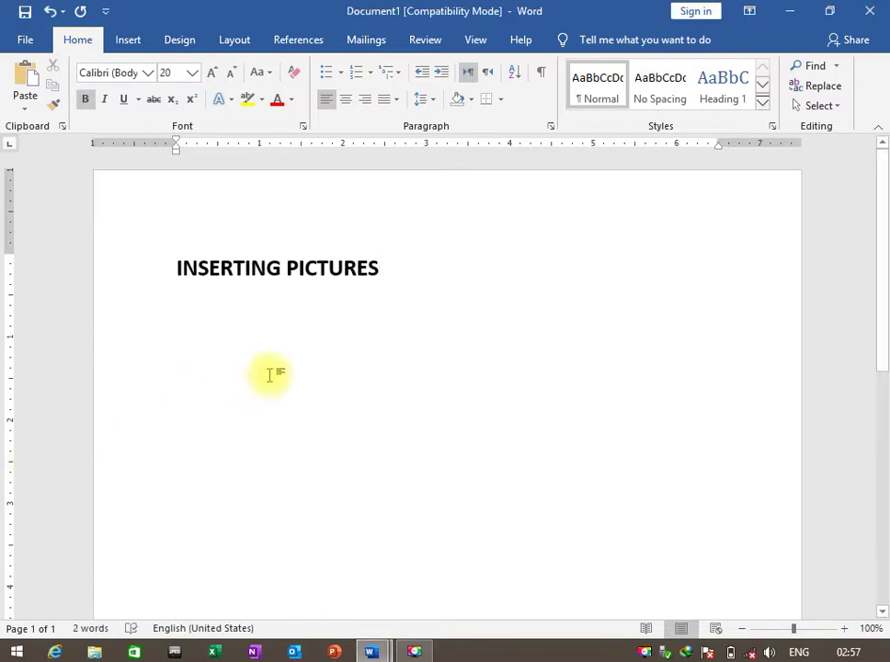
key(alt+Tab)
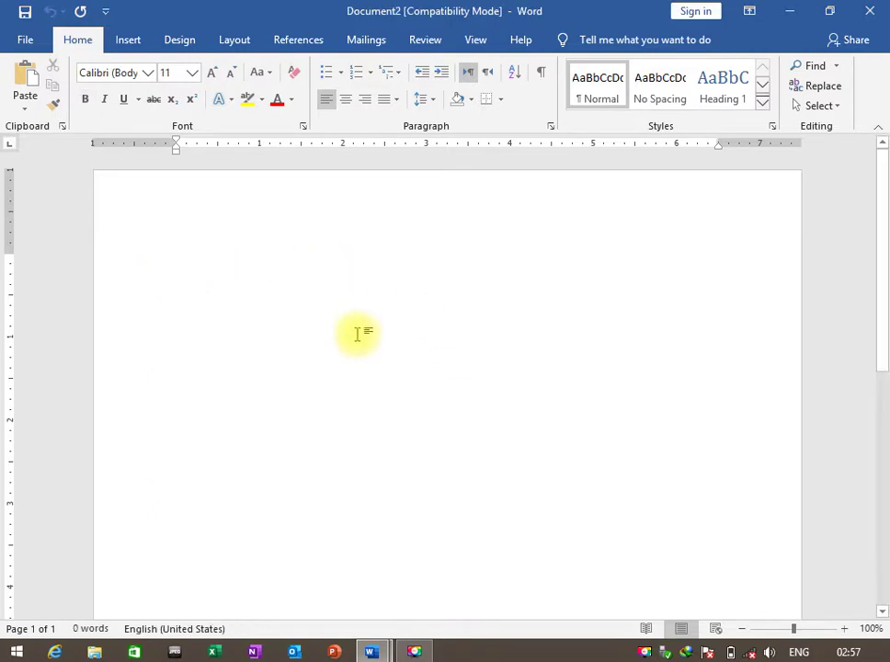
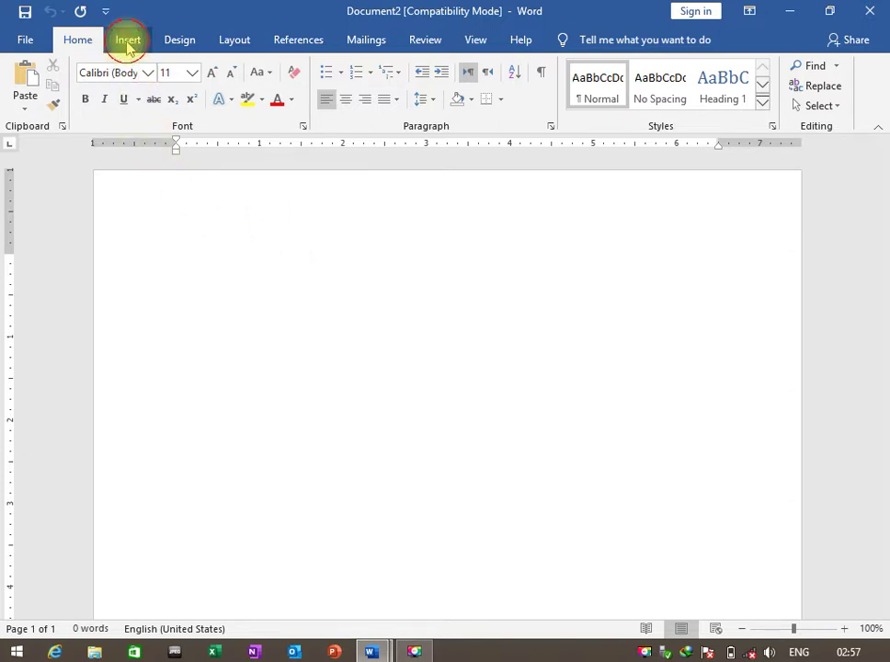
- Insert the picture IMG_2781 from the Desktop folder into the blank document
click(128, 42)
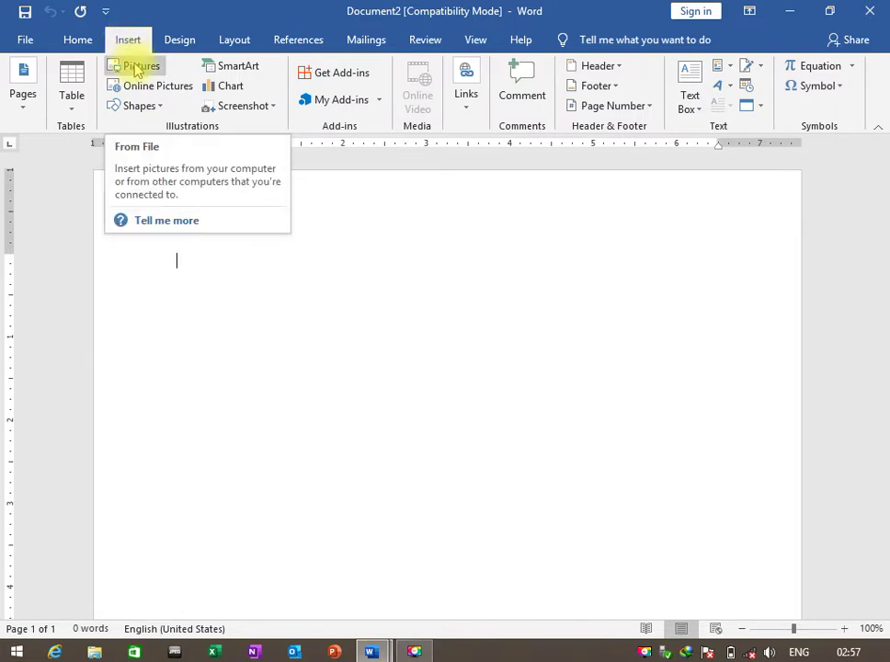
click(136, 70)
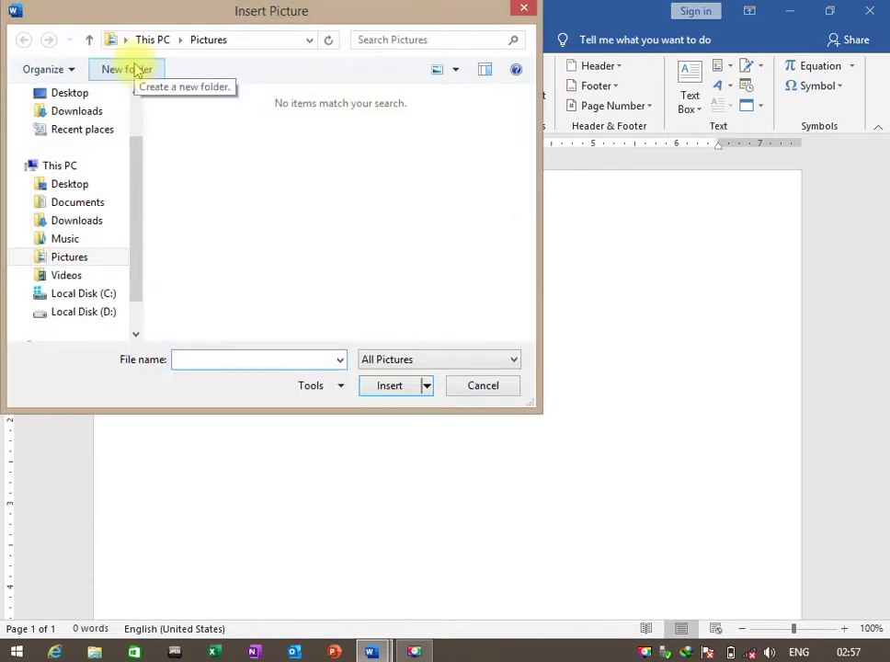
click(132, 192)
drag(132, 192, 125, 108)
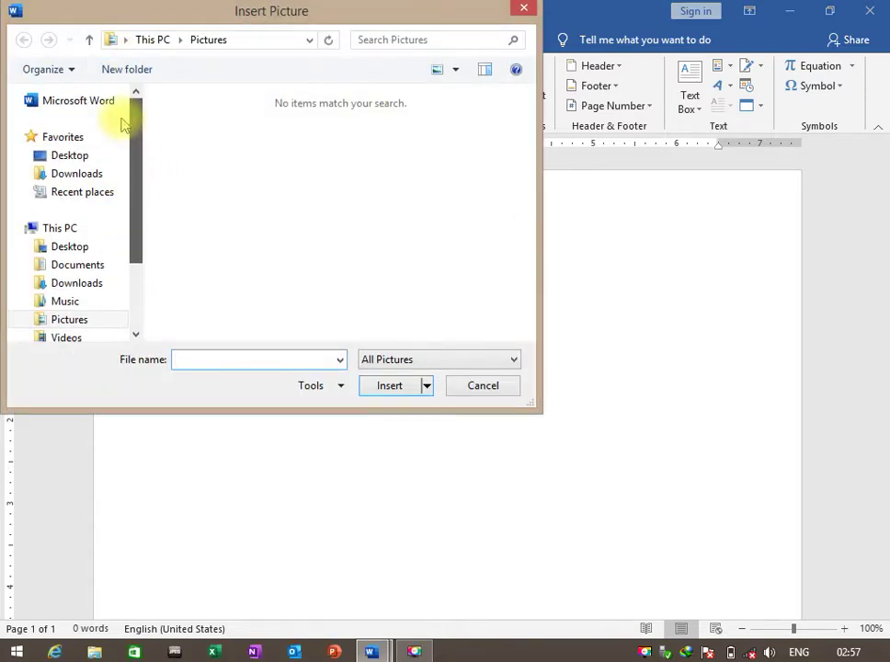
click(90, 160)
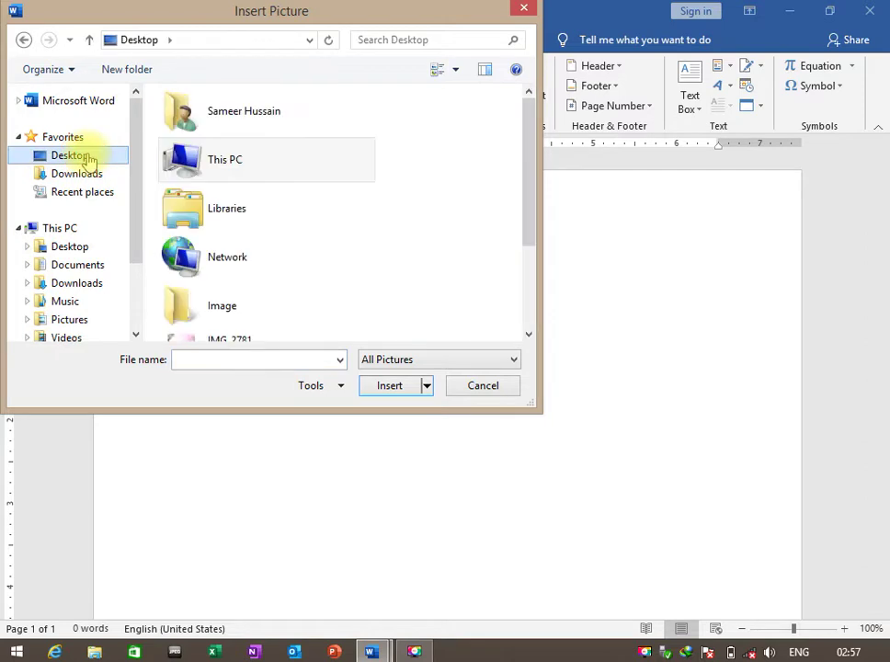
drag(527, 179, 524, 246)
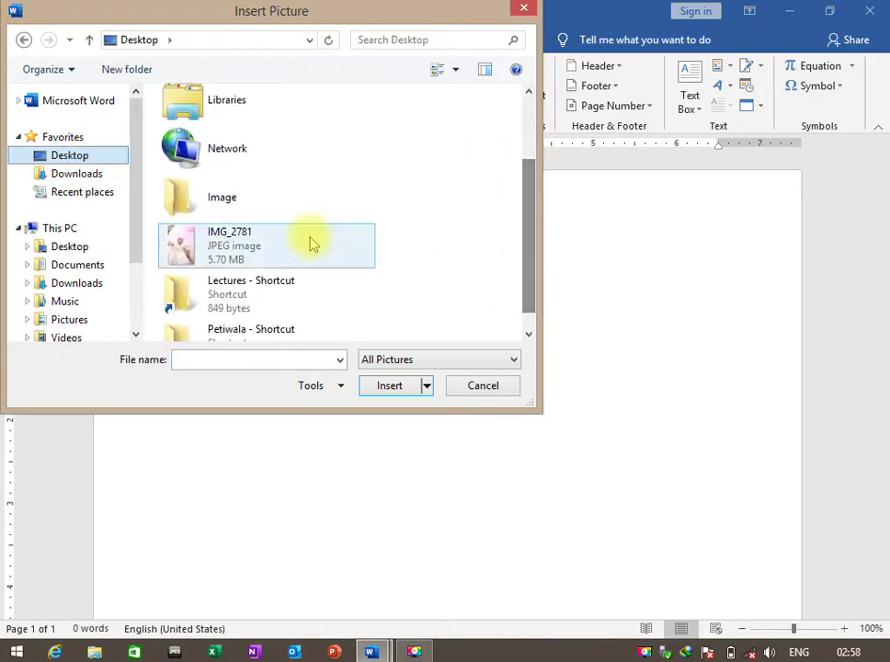
click(266, 241)
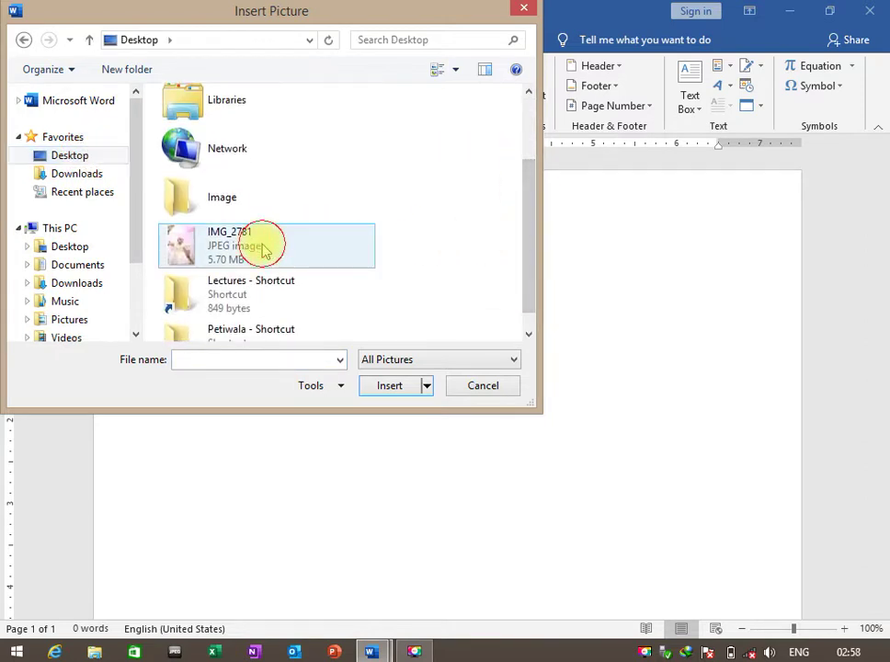
click(399, 396)
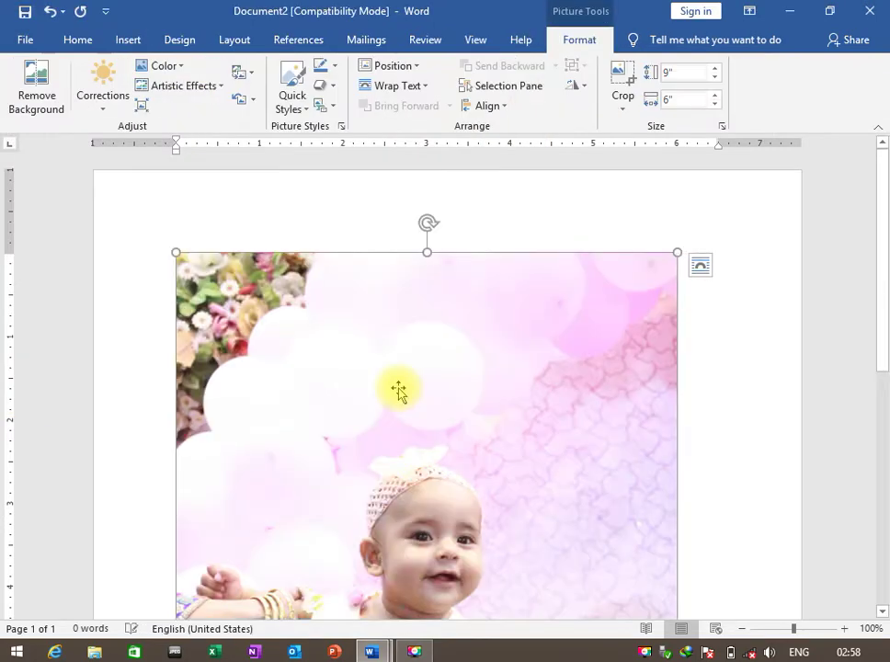
- Drag the photo's bottom-centre handle upward to make it 5.16" tall at 6" wide
scroll(588, 398, down, 2)
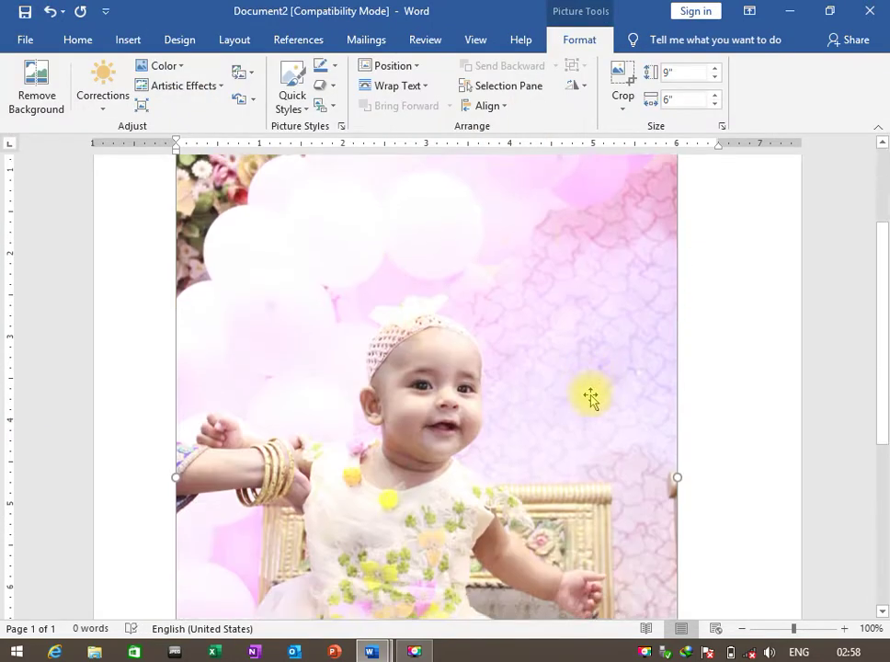
scroll(589, 397, down, 5)
scroll(588, 397, down, 2)
scroll(590, 397, up, 8)
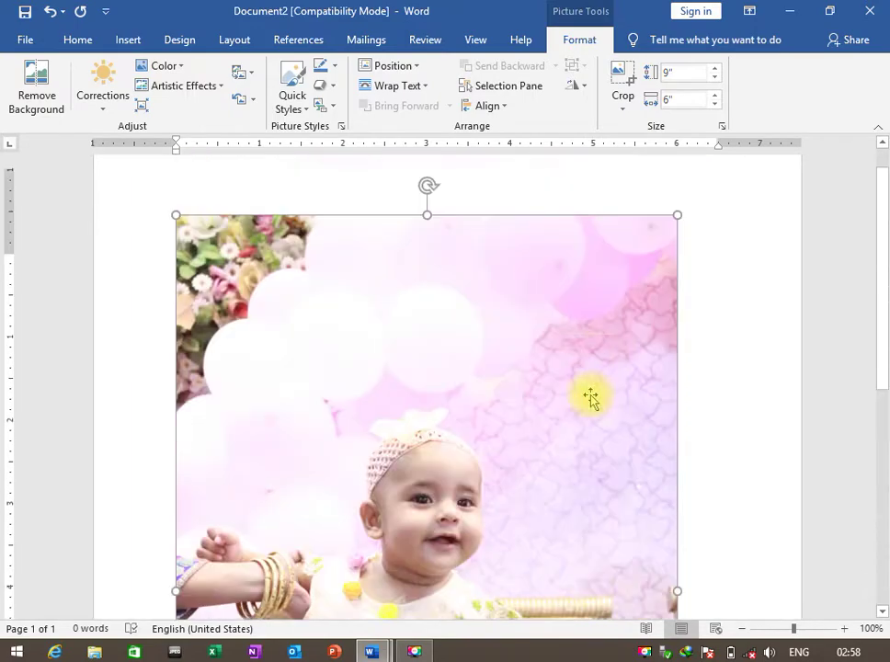
scroll(589, 397, up, 1)
scroll(590, 397, down, 2)
scroll(589, 397, down, 5)
scroll(579, 399, down, 3)
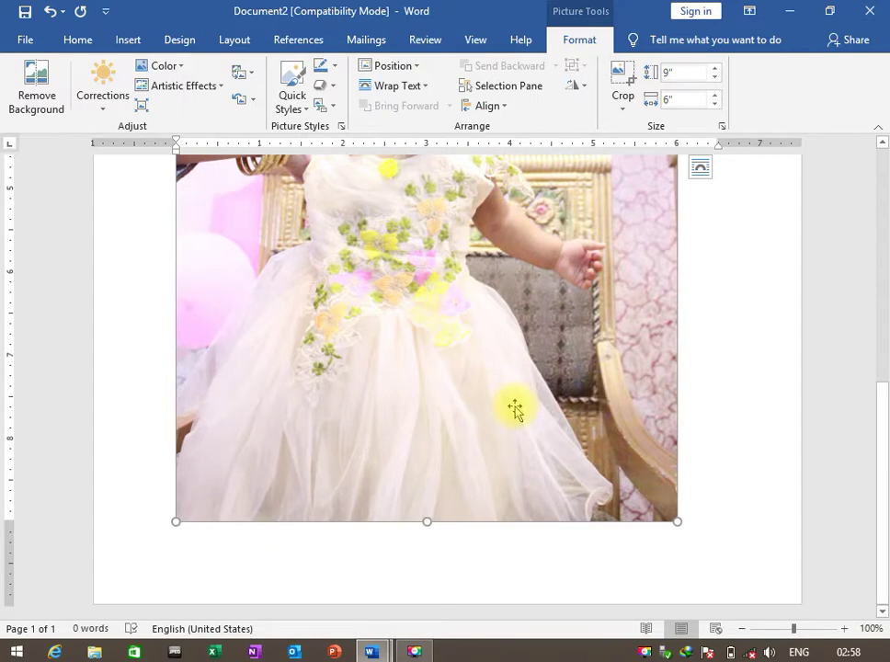
scroll(514, 409, up, 3)
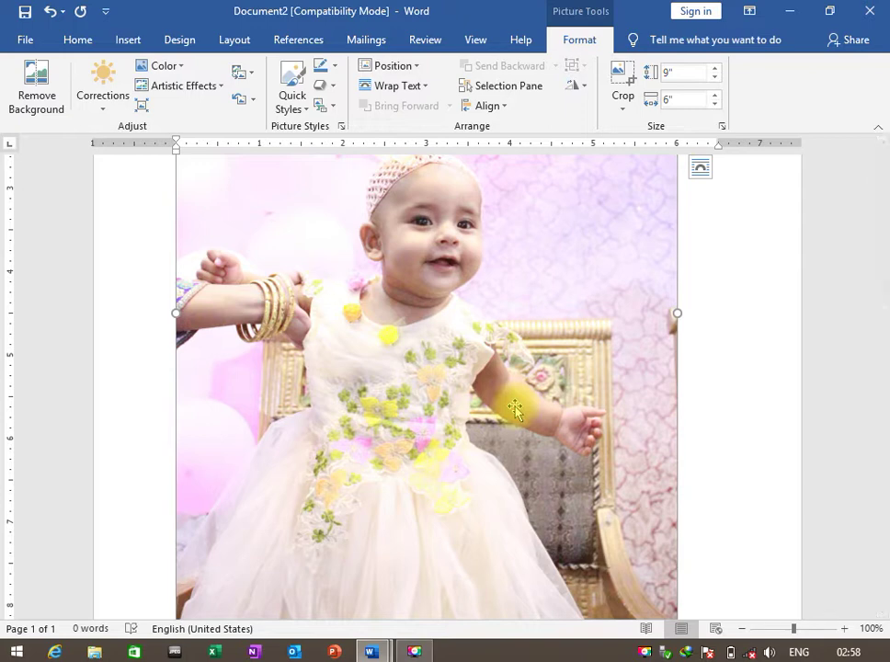
scroll(428, 327, down, 3)
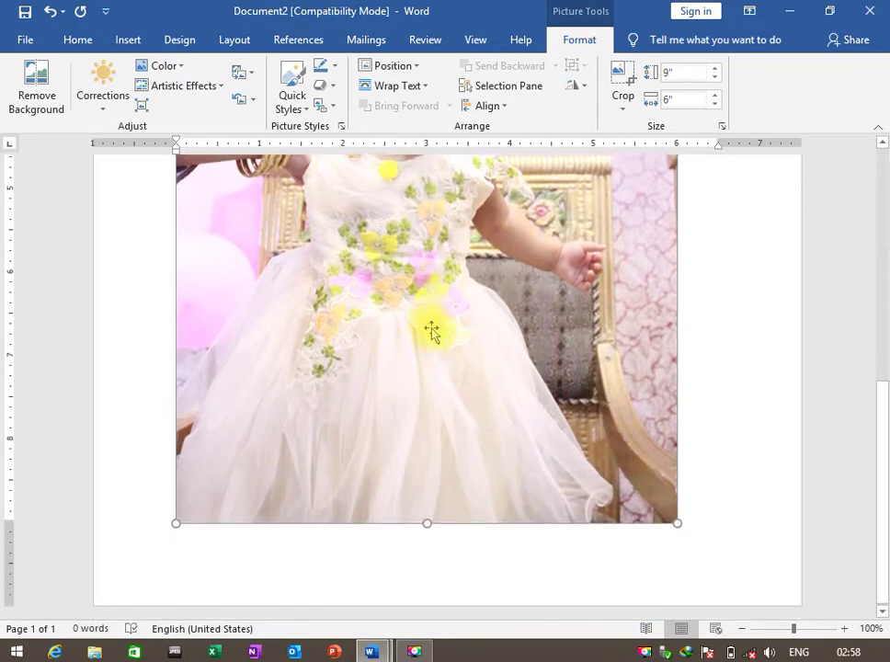
scroll(419, 378, up, 3)
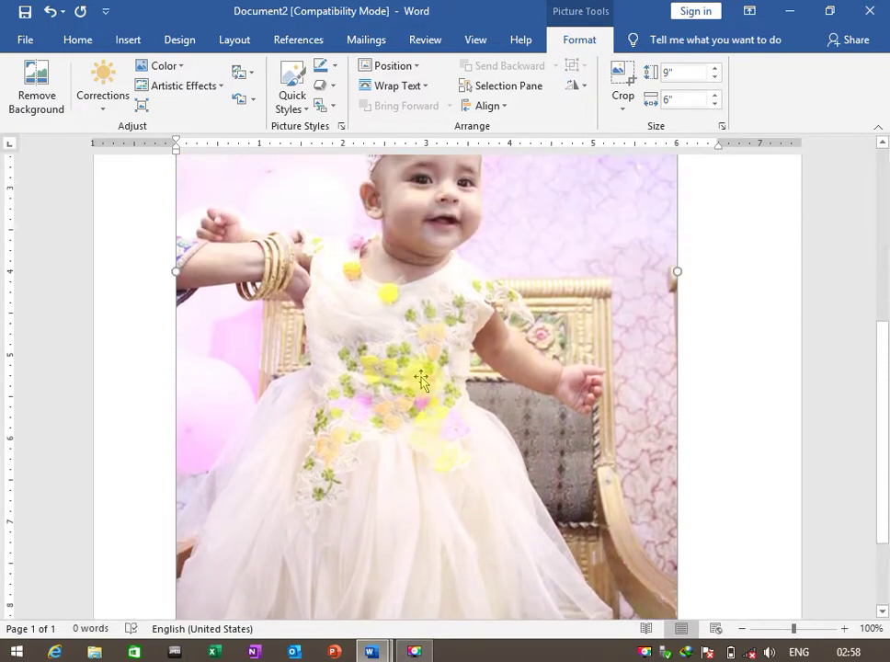
scroll(421, 378, down, 2)
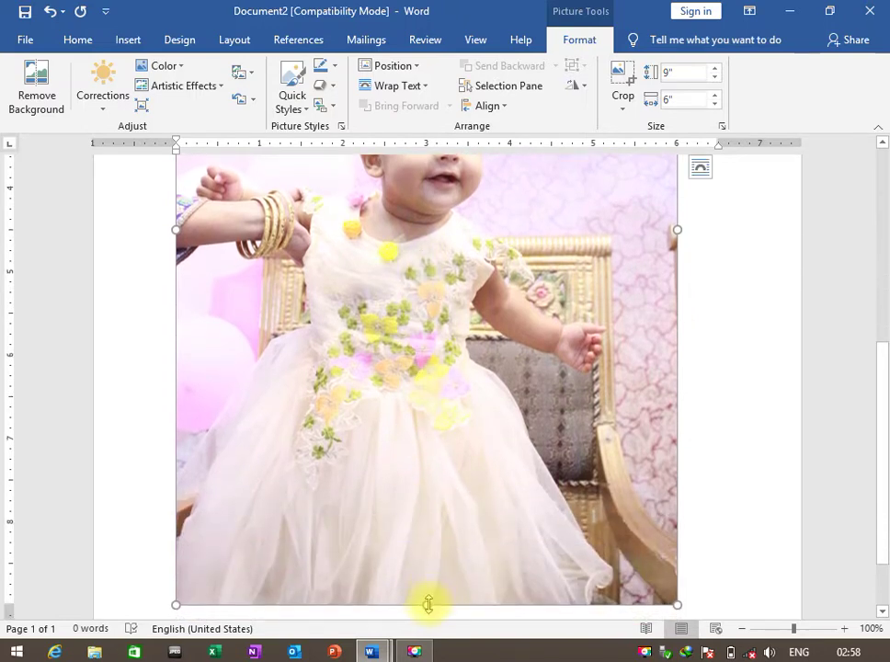
drag(426, 602, 434, 284)
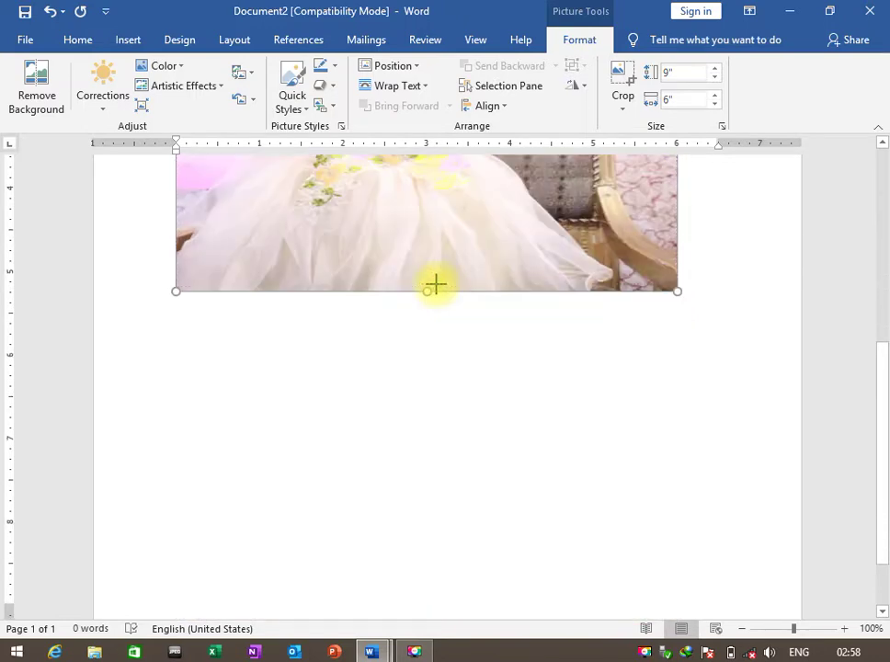
scroll(493, 368, up, 5)
scroll(492, 366, up, 2)
scroll(492, 366, down, 2)
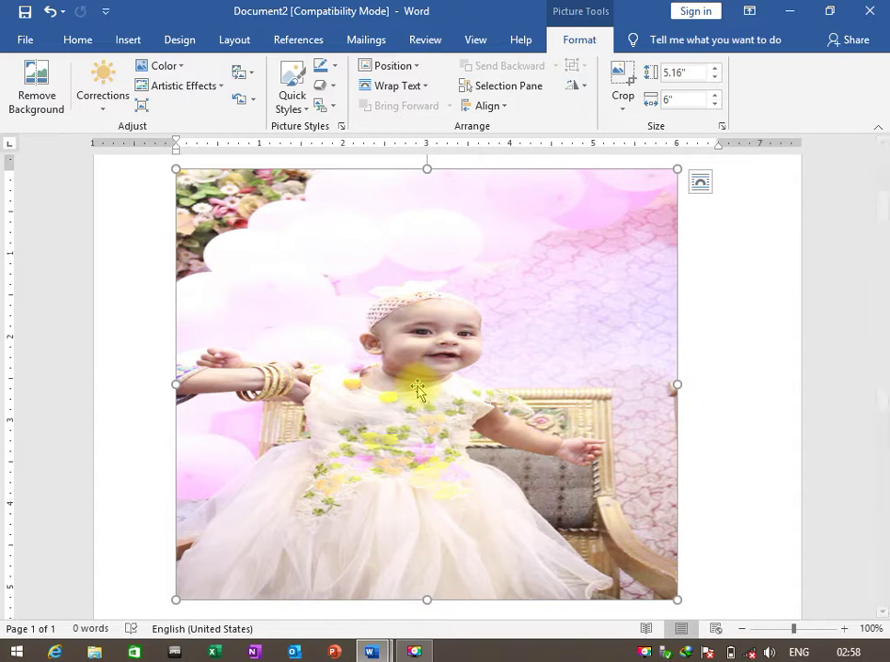
- Undo the 5.16" shortening, try a narrower width, and undo that too, keeping 9" by 6"
key(ctrl+z)
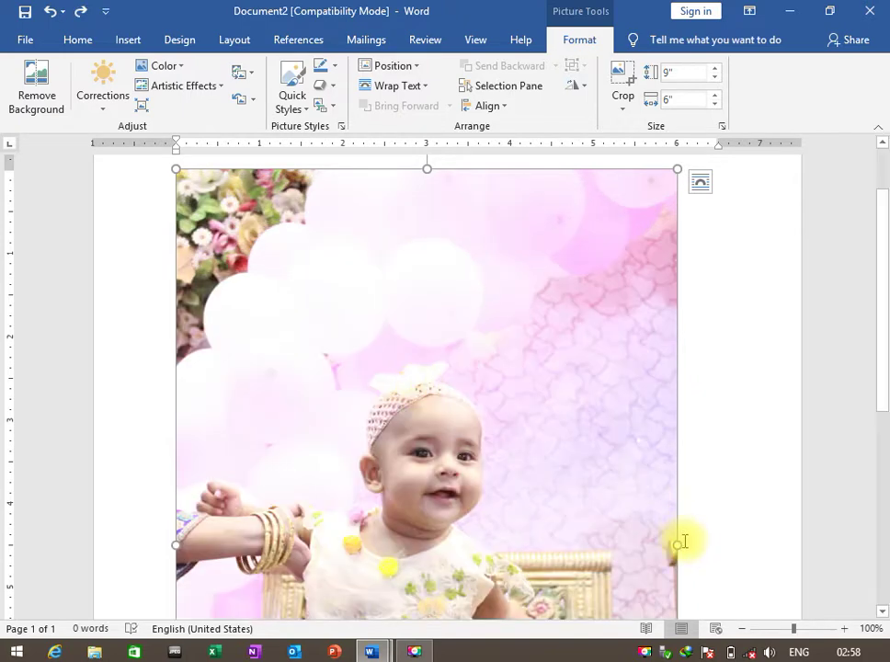
drag(677, 544, 489, 519)
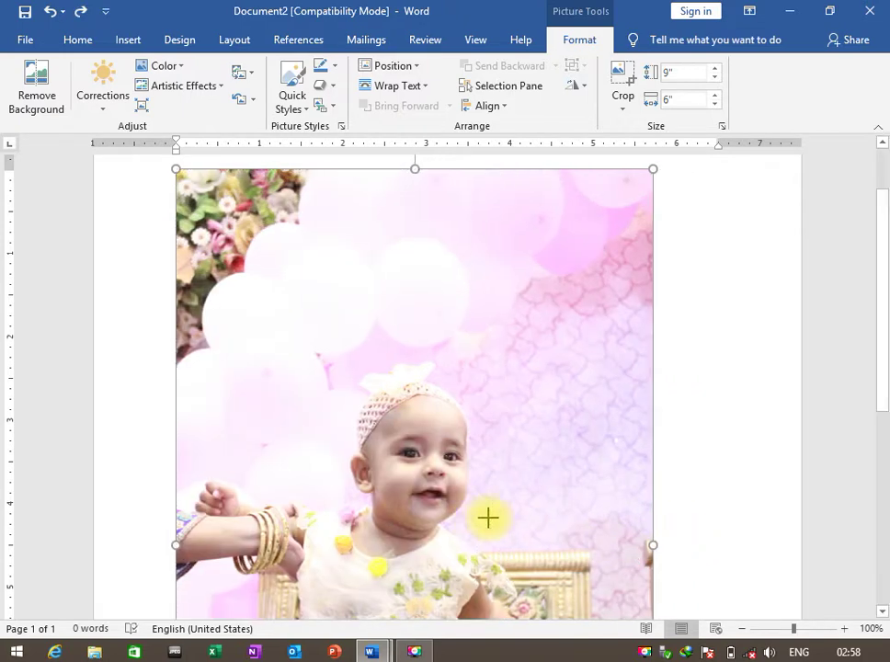
scroll(488, 518, down, 3)
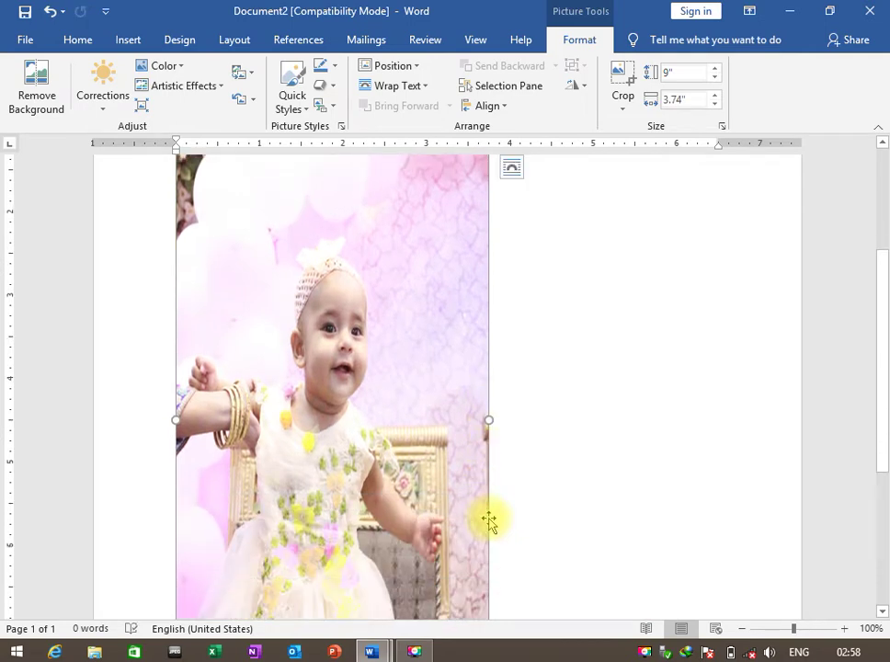
key(ctrl+z)
scroll(488, 520, down, 3)
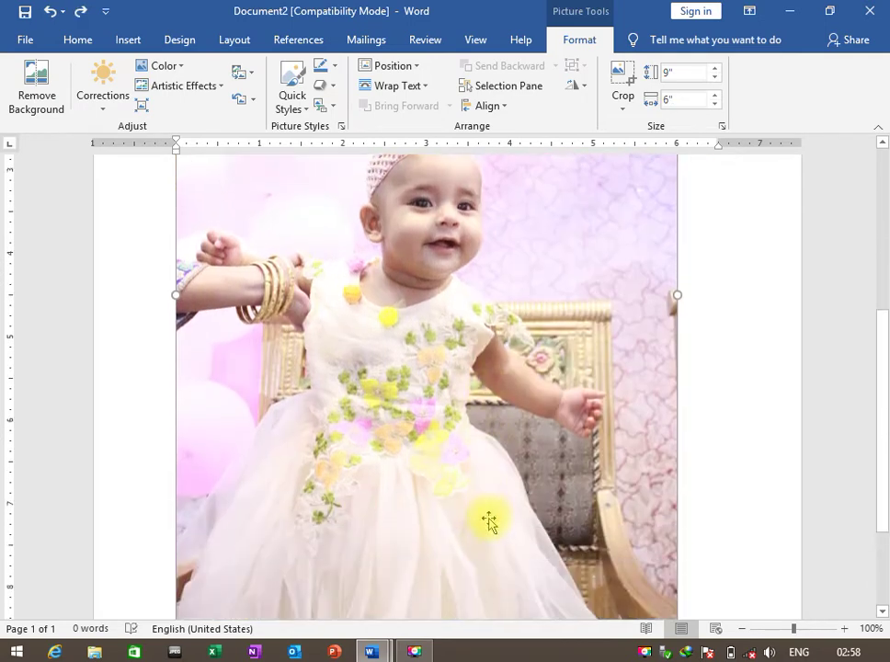
scroll(488, 520, down, 3)
scroll(488, 520, down, 1)
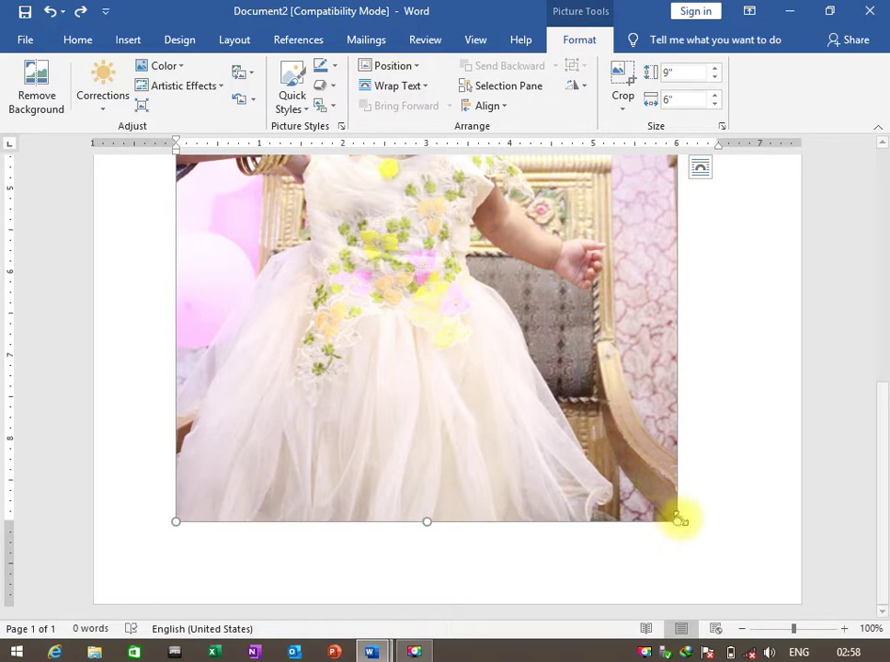
- Shrink the photo proportionally from its corner to about 2.97" by 1.98"
drag(678, 521, 412, 160)
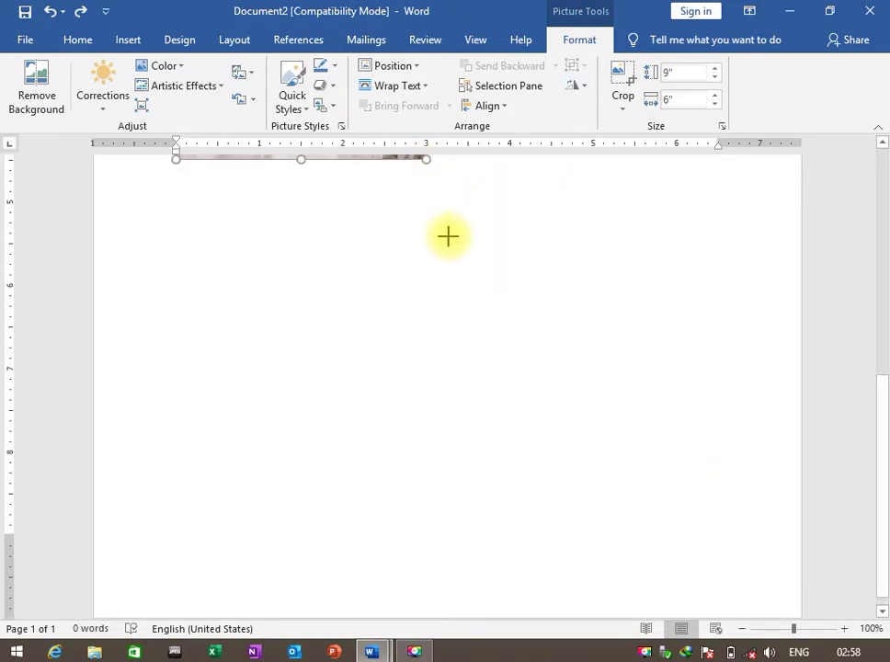
scroll(440, 331, down, 1)
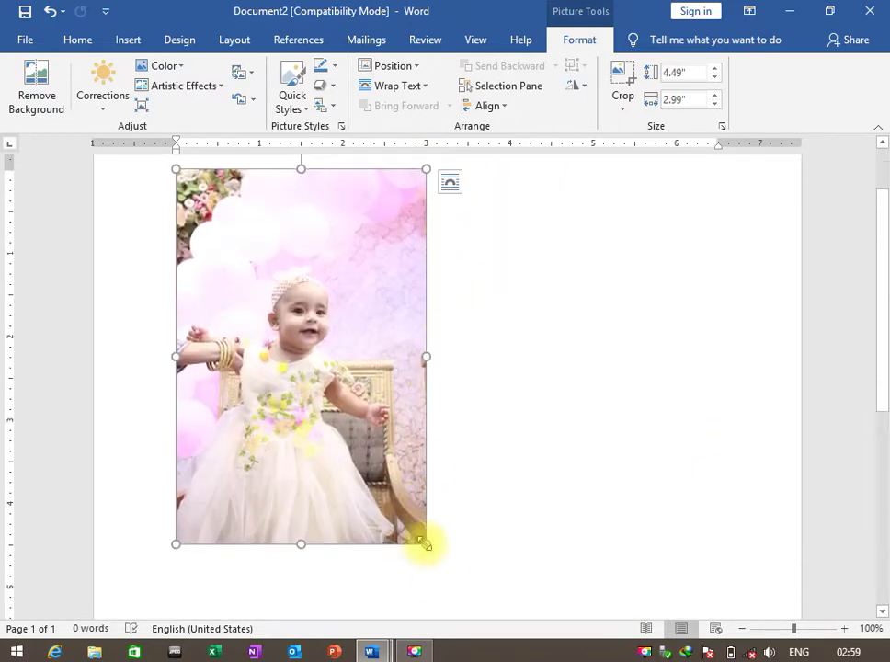
mouse_move(423, 543)
mouse_down()
mouse_move(345, 409)
mouse_move(412, 417)
mouse_up()
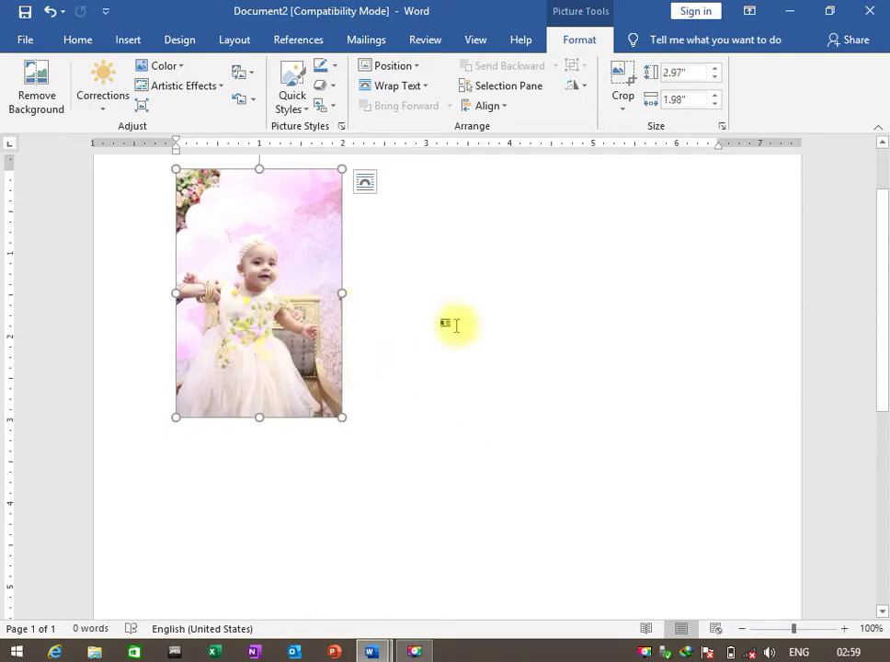
scroll(450, 321, up, 1)
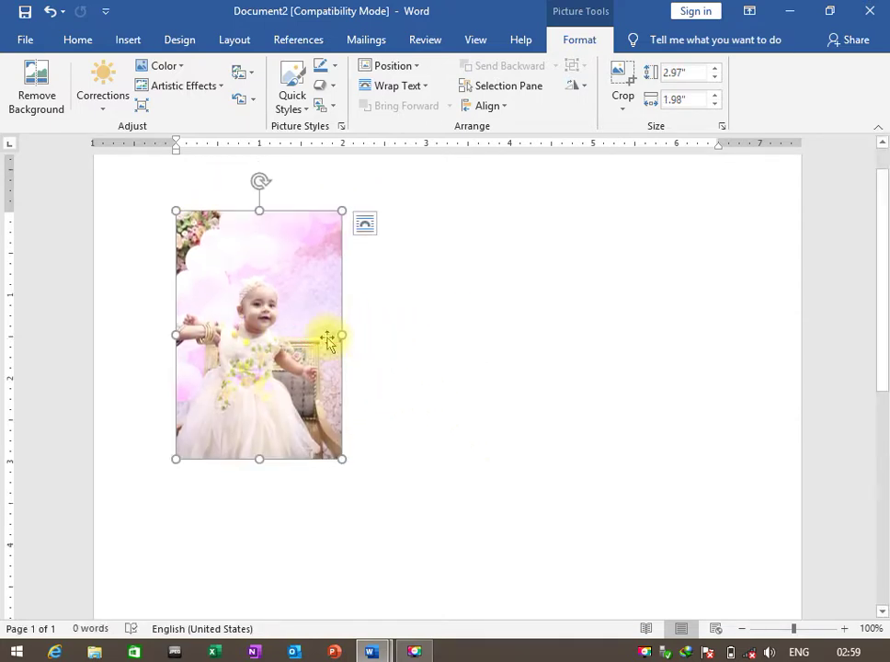
- Try moving the photo across the page, leaving it at top-left, then deselect it
drag(328, 337, 423, 331)
click(314, 341)
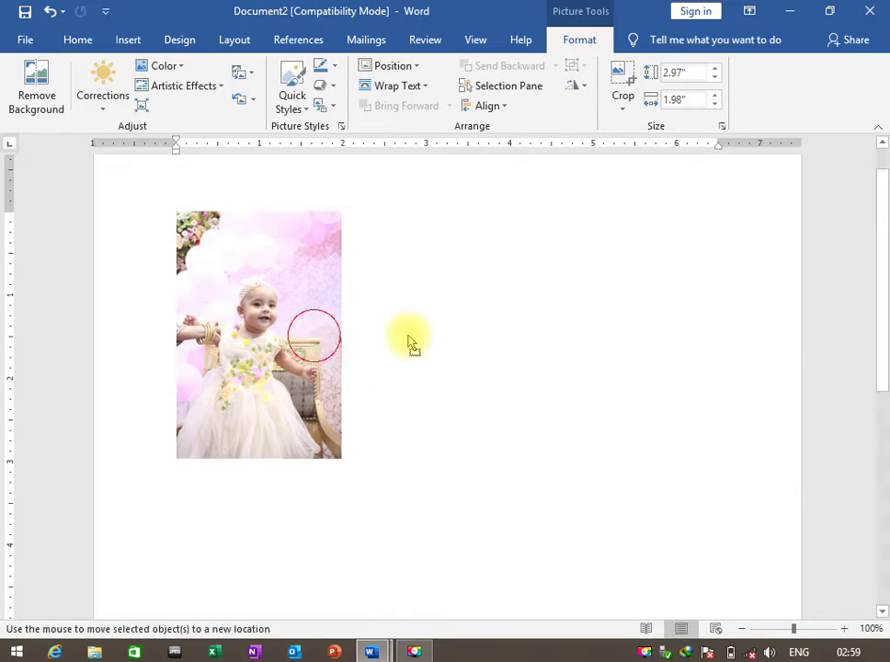
drag(315, 340, 536, 334)
click(322, 334)
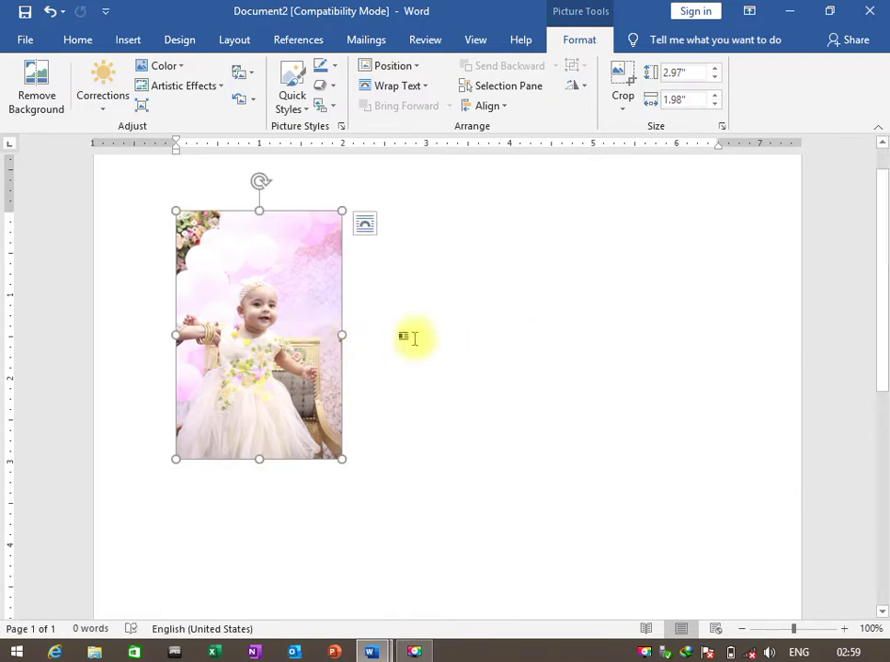
click(363, 333)
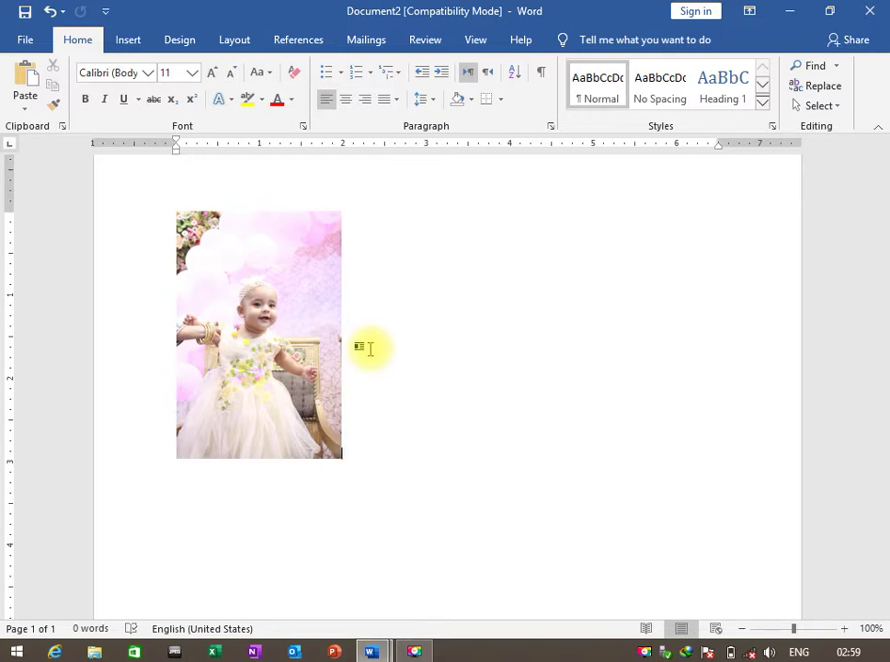
- Shrink the baby photo from its corner to roughly 1.75" wide by 2.6" tall
click(336, 454)
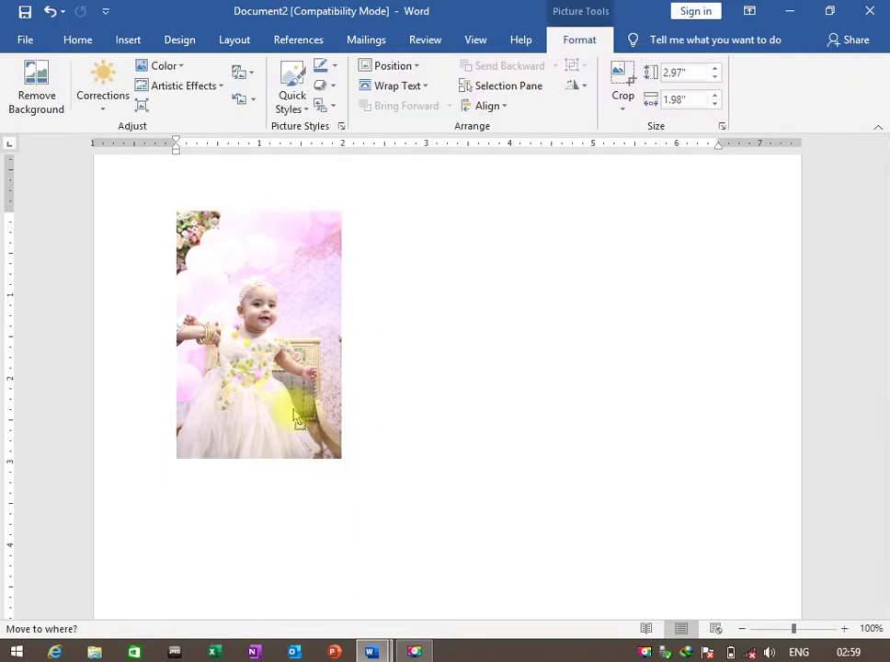
drag(345, 458, 323, 409)
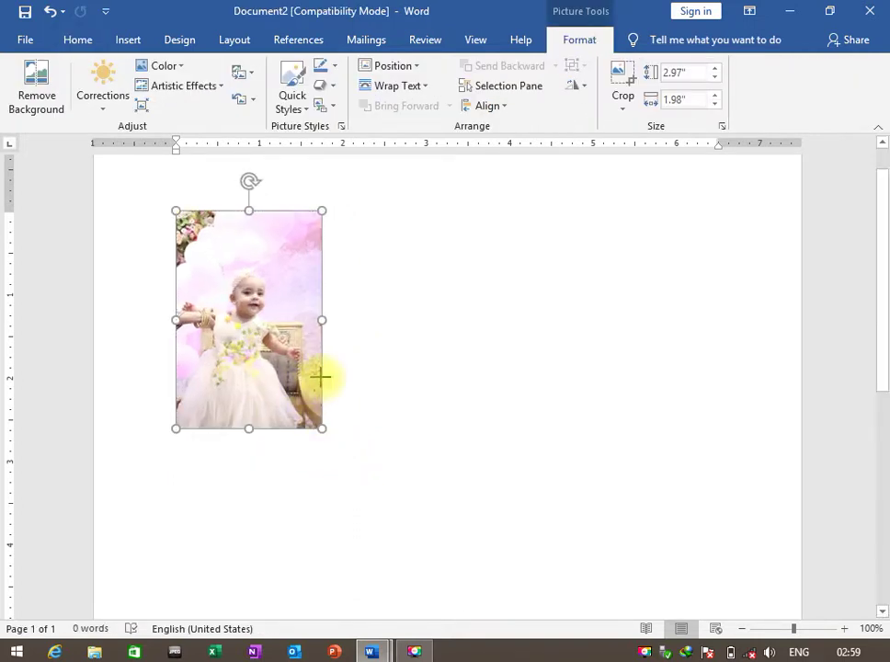
click(412, 347)
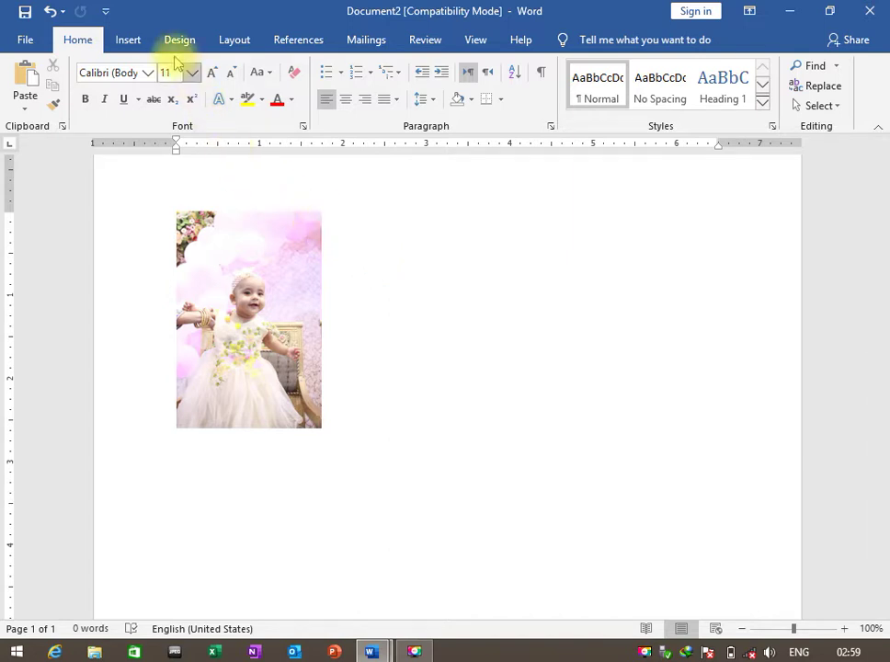
- Start a Screen Clipping capture from the Insert tab's Screenshot menu
click(129, 41)
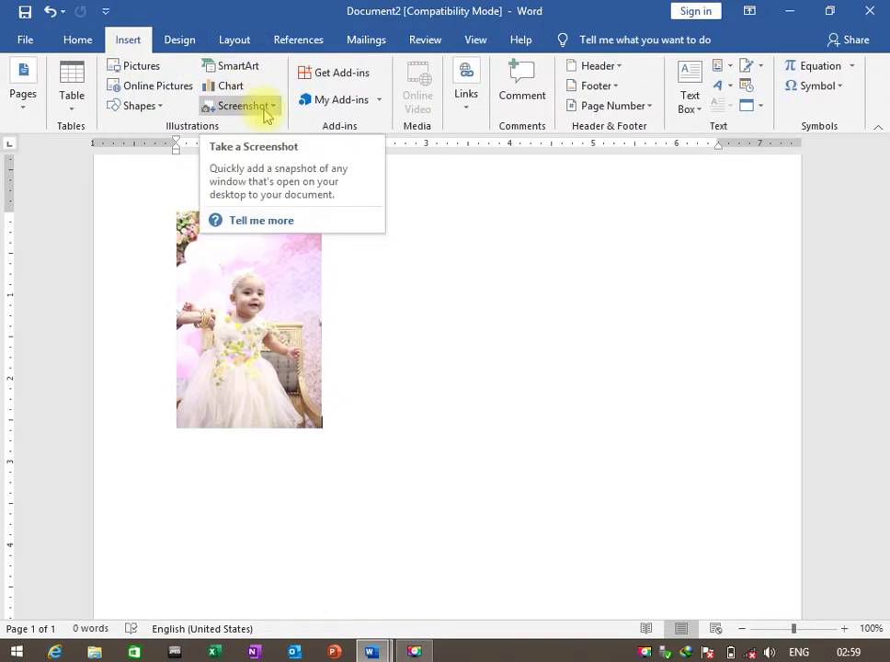
click(270, 108)
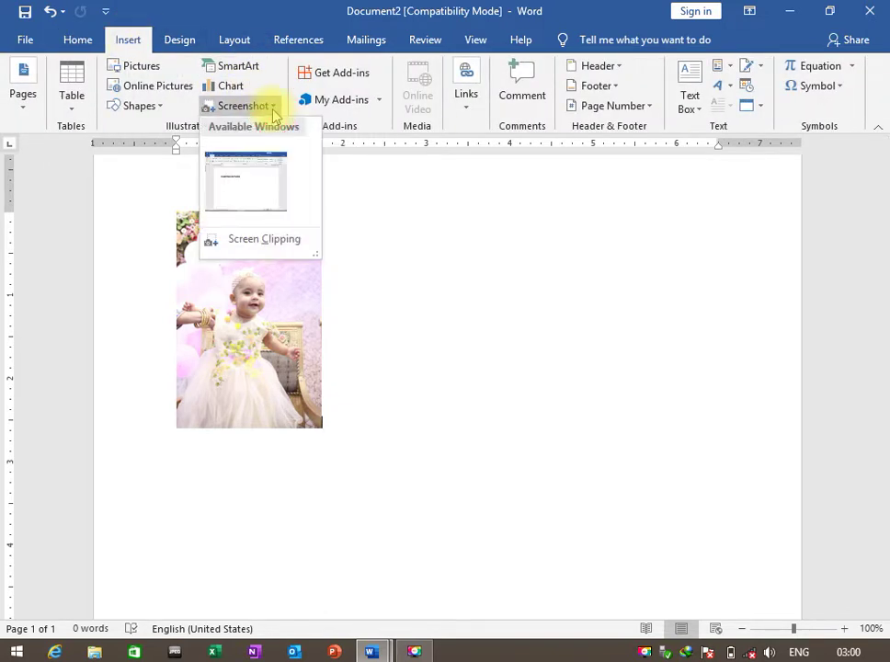
click(253, 243)
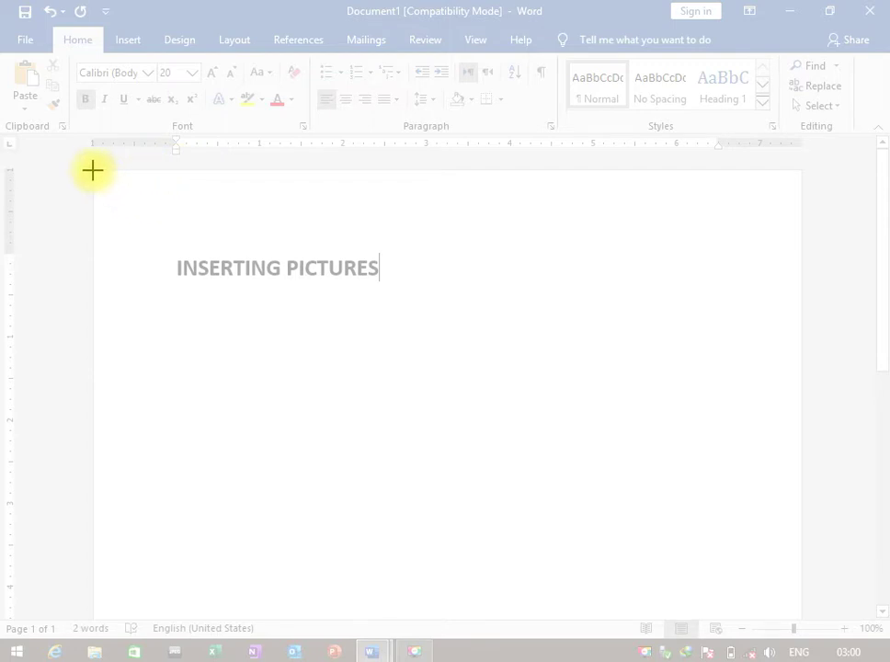
- Clip the 'INSERTING PICTURES' area into the document, then delete that clipped image
mouse_move(92, 170)
mouse_down()
mouse_move(658, 364)
mouse_move(440, 344)
mouse_move(463, 365)
mouse_up()
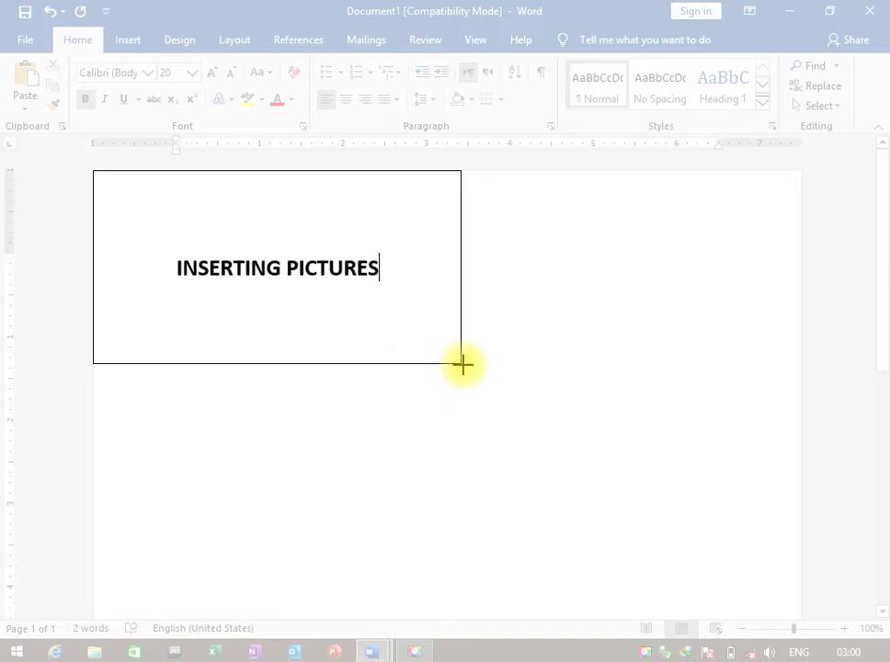
drag(462, 365, 463, 364)
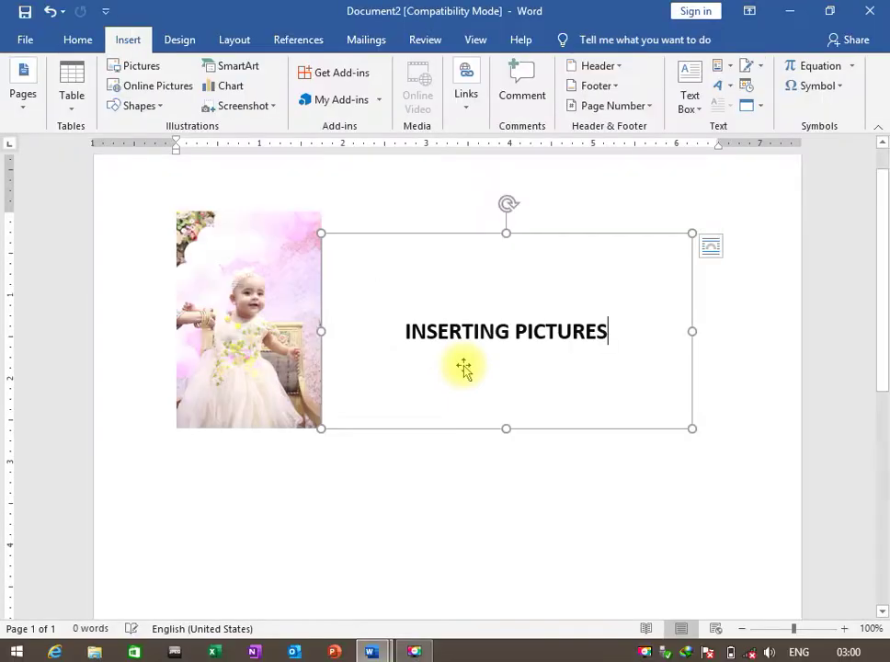
click(540, 284)
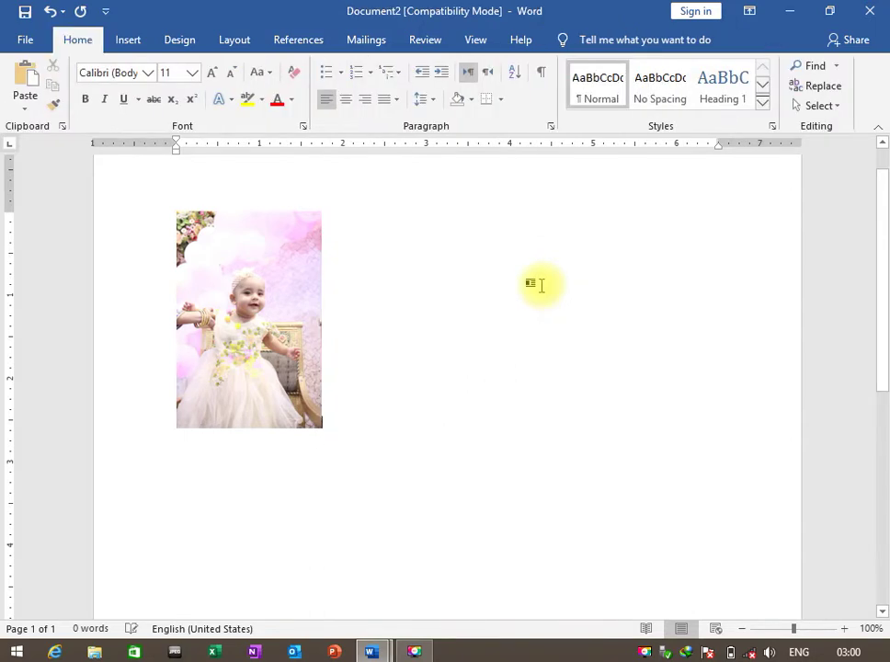
- Minimize the other Word window so the desktop sits behind Document2, and reopen Screenshot options
click(788, 11)
click(789, 13)
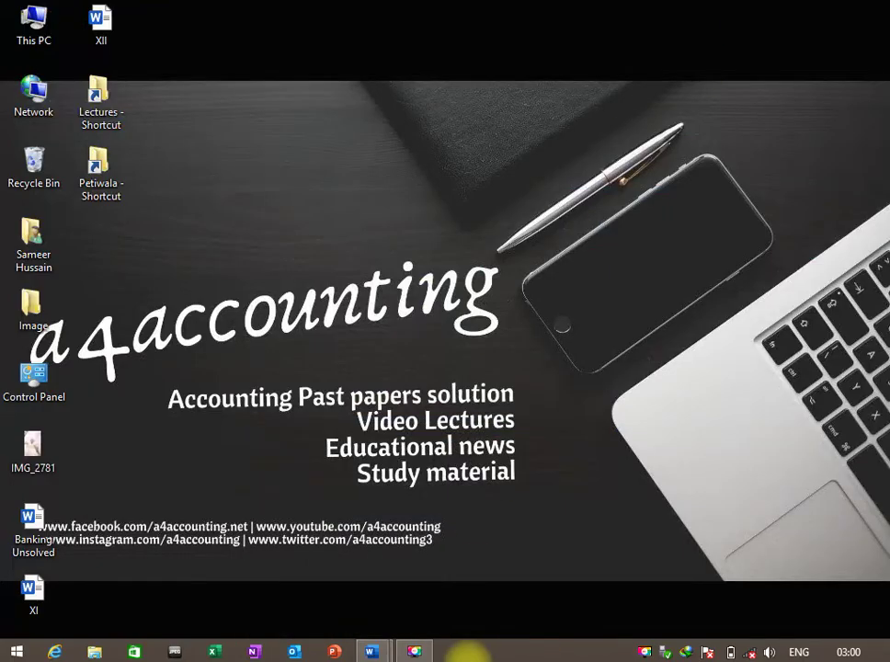
mouse_move(370, 651)
click(403, 590)
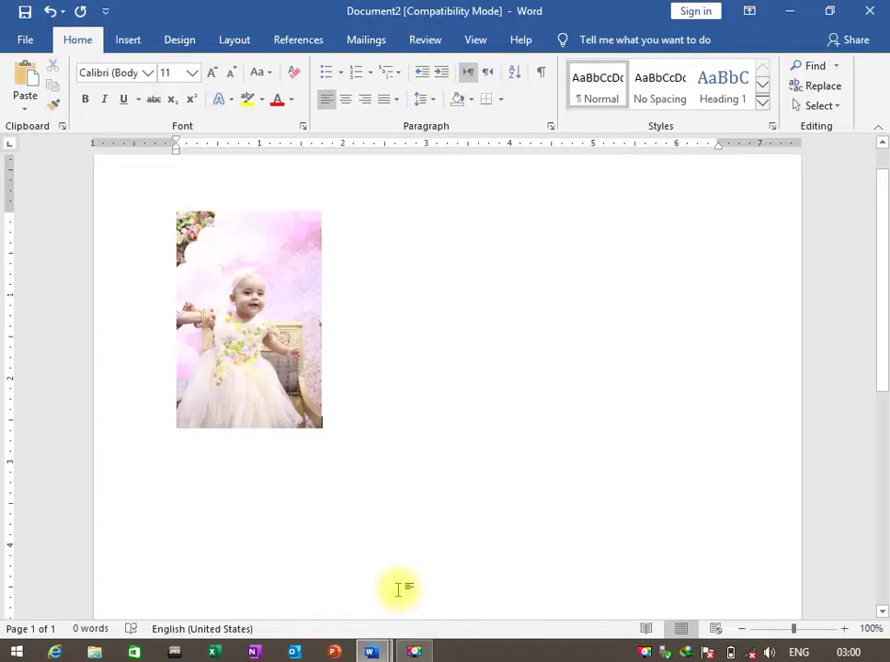
click(789, 11)
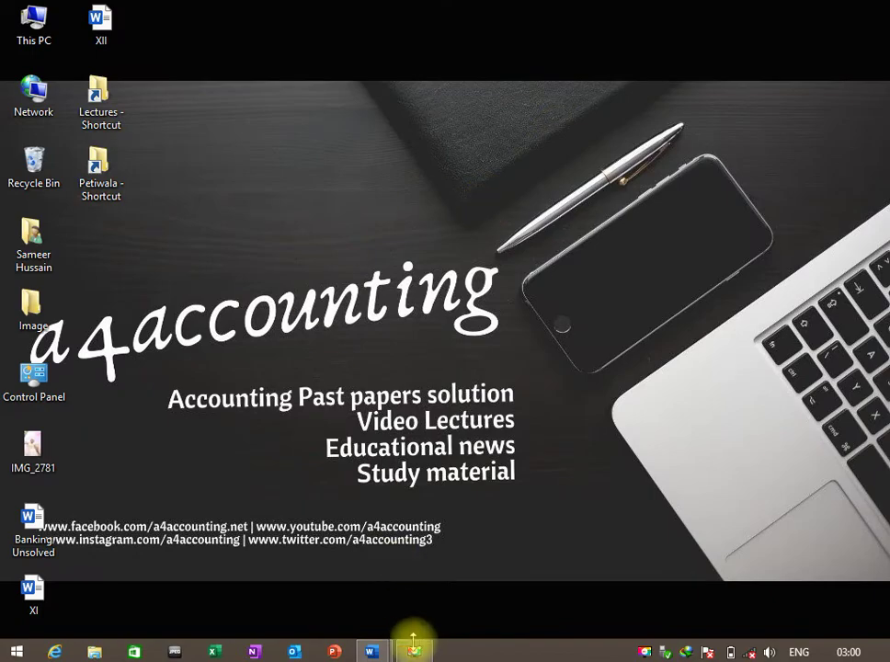
mouse_move(371, 651)
click(418, 565)
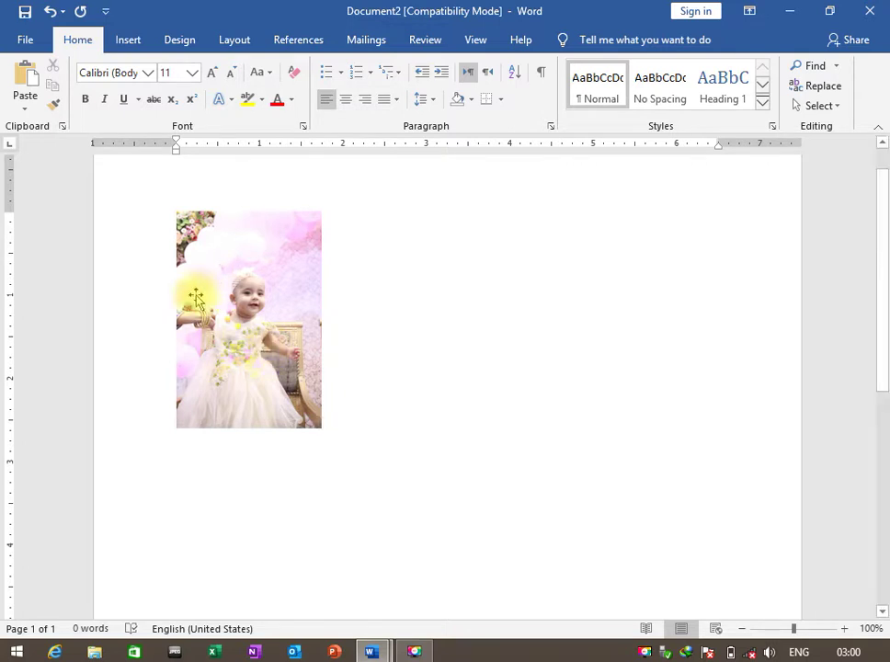
click(129, 40)
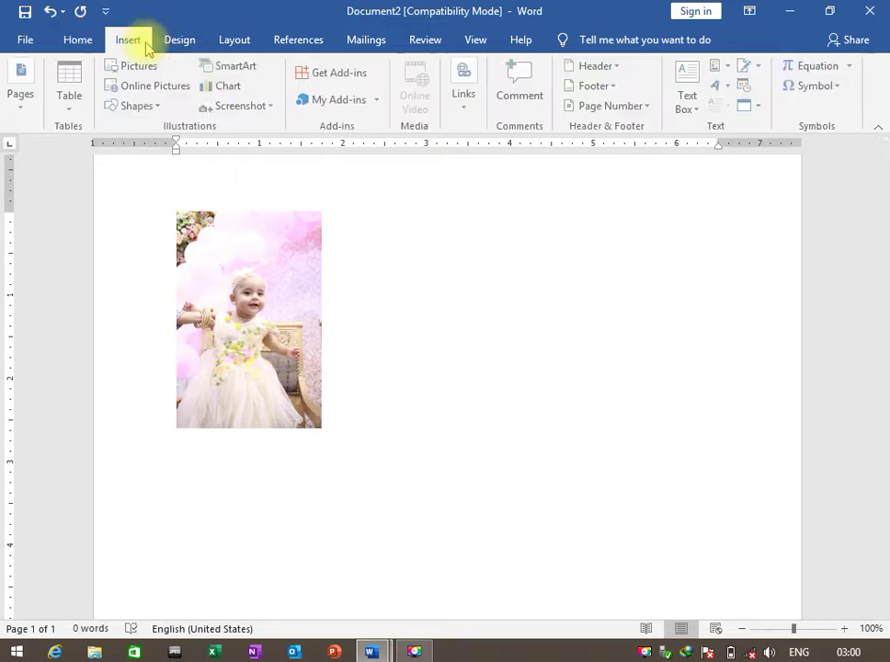
click(273, 107)
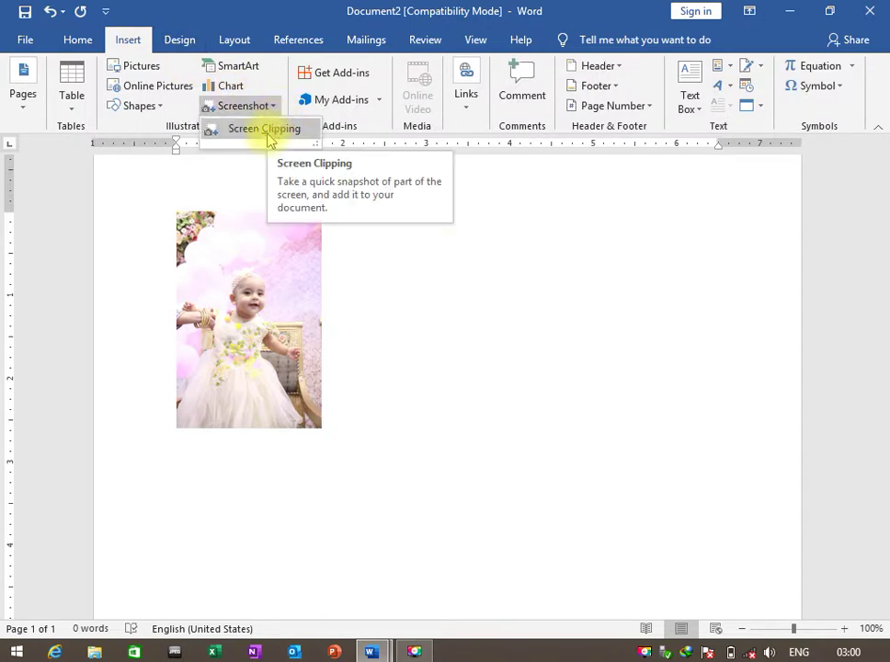
- Screen-clip the a4accounting desktop wallpaper into Document2 below the photo, at 4.22" by 6.5"
click(268, 133)
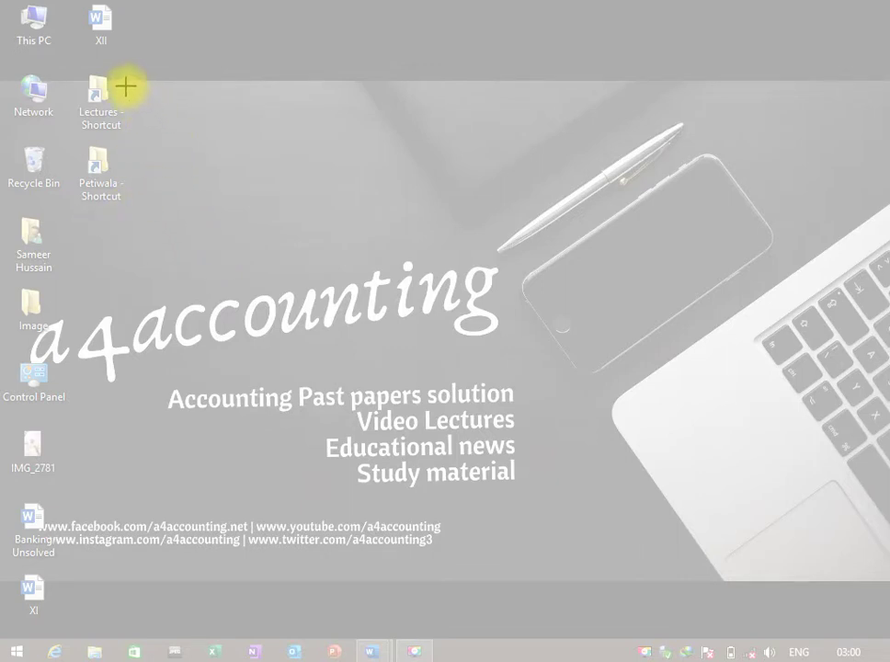
mouse_move(126, 87)
mouse_down()
mouse_move(487, 504)
mouse_move(856, 566)
mouse_move(881, 580)
mouse_up()
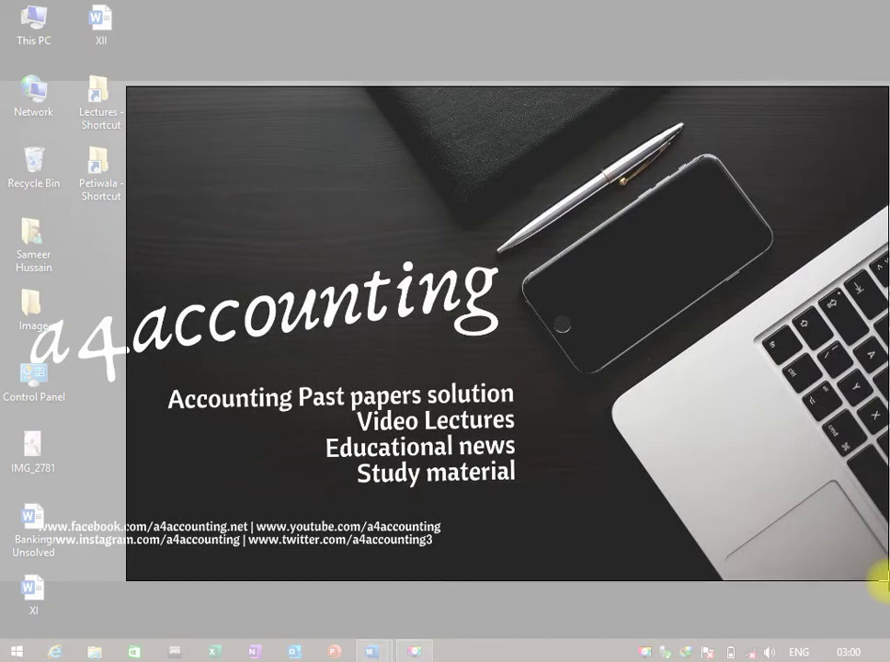
drag(881, 577, 880, 579)
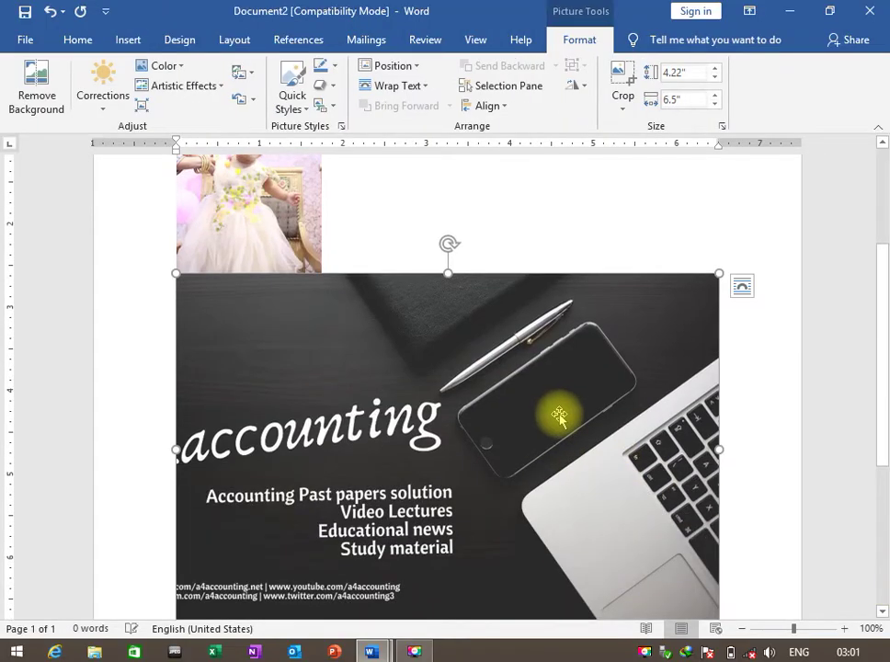
- Resize the a4accounting screenshot to 2.54" by 3.91" so it sits beside the baby photo
scroll(563, 415, down, 3)
scroll(562, 415, down, 1)
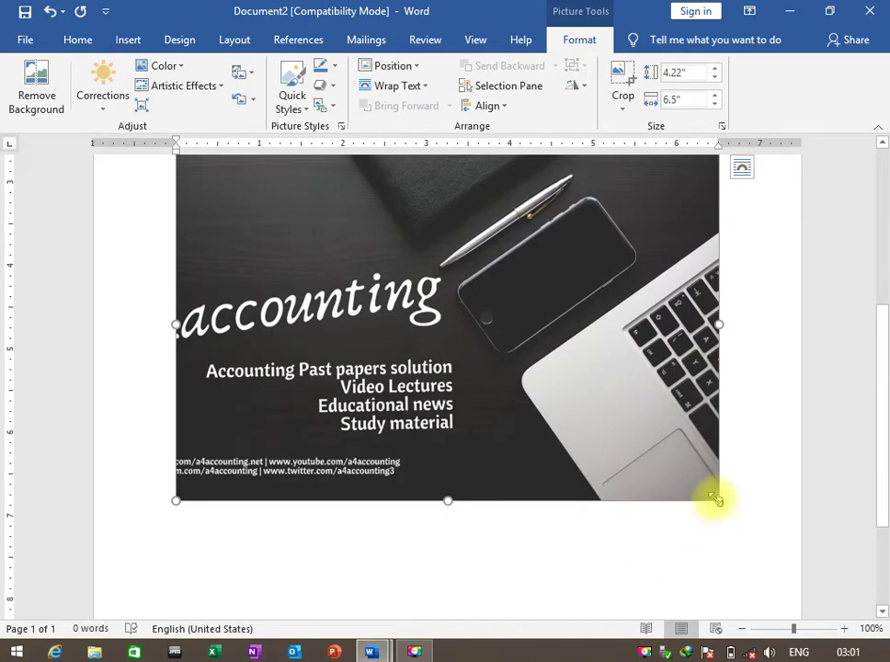
drag(715, 499, 473, 349)
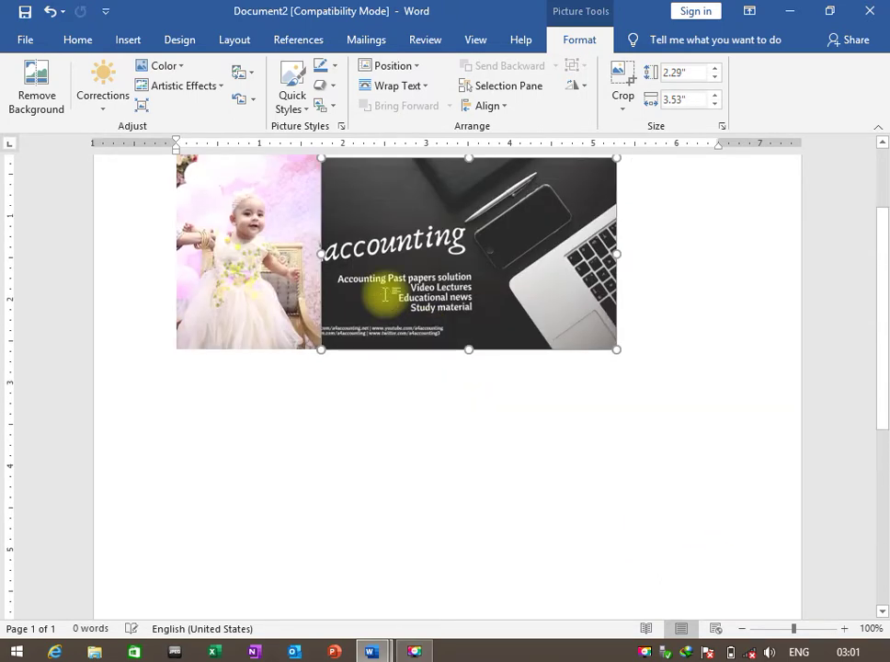
scroll(469, 209, down, 3)
scroll(477, 329, up, 1)
scroll(471, 332, up, 3)
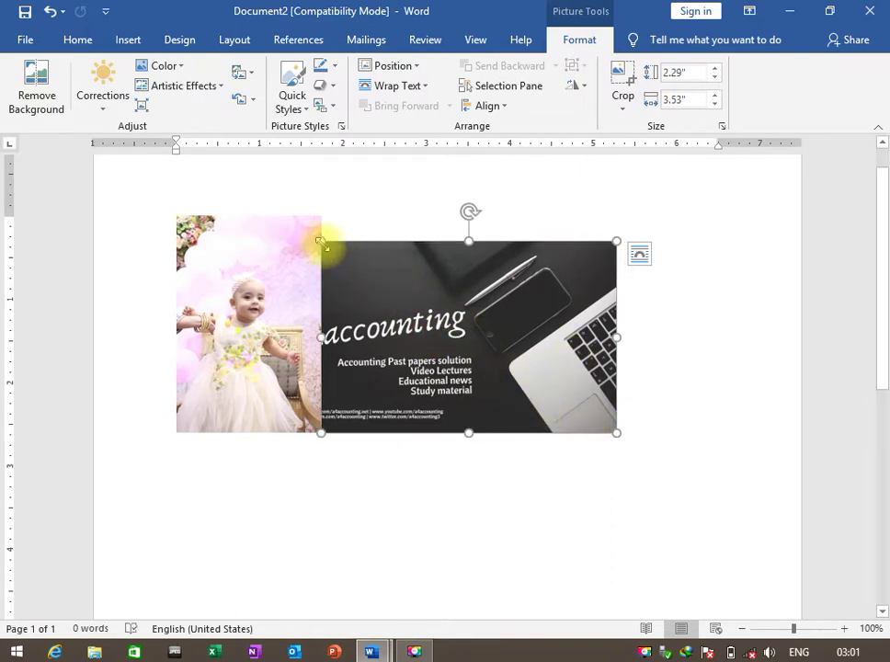
drag(321, 242, 441, 320)
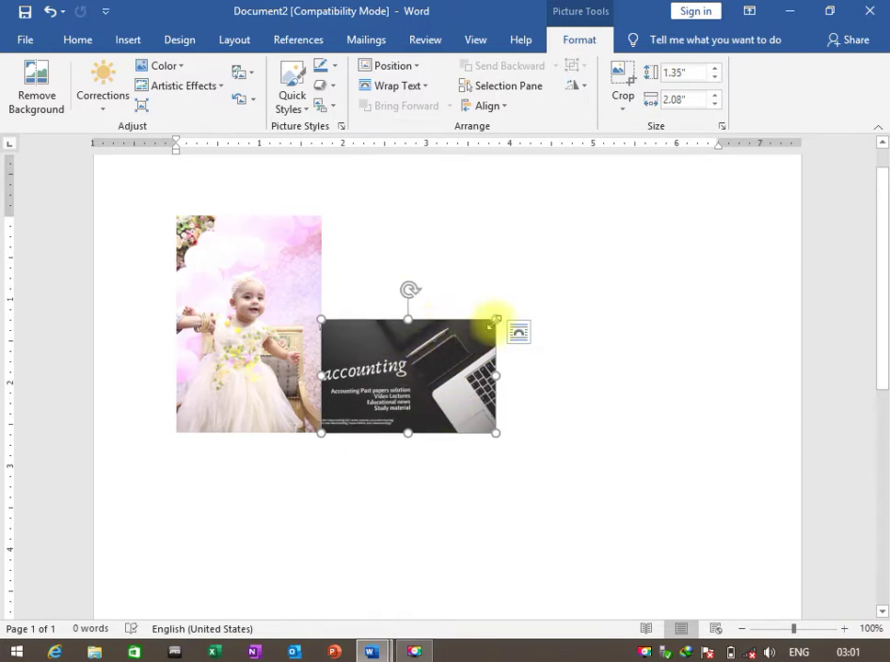
mouse_move(495, 319)
mouse_down()
mouse_move(608, 274)
mouse_move(648, 244)
mouse_up()
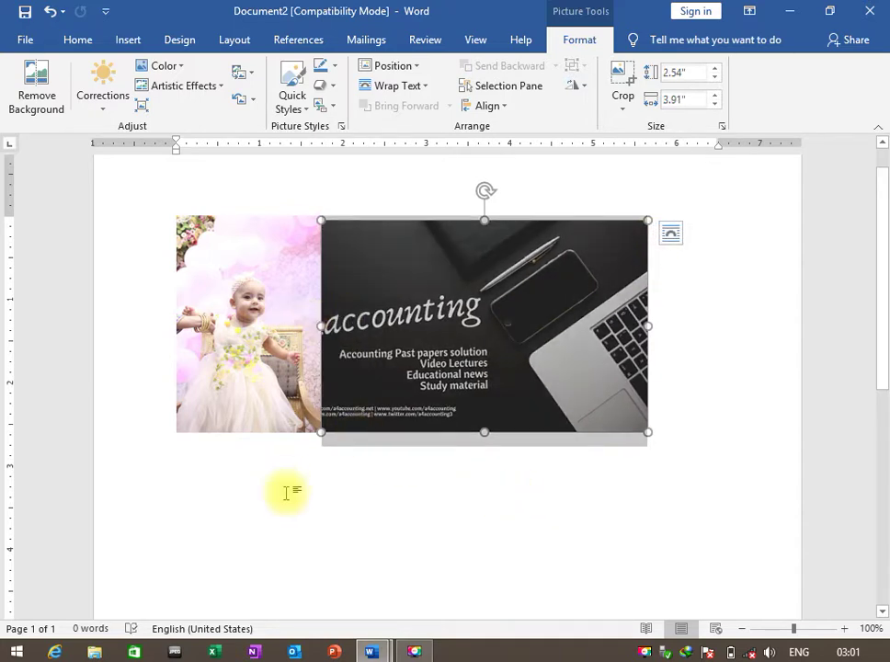
key(Tab)
key(Tab)
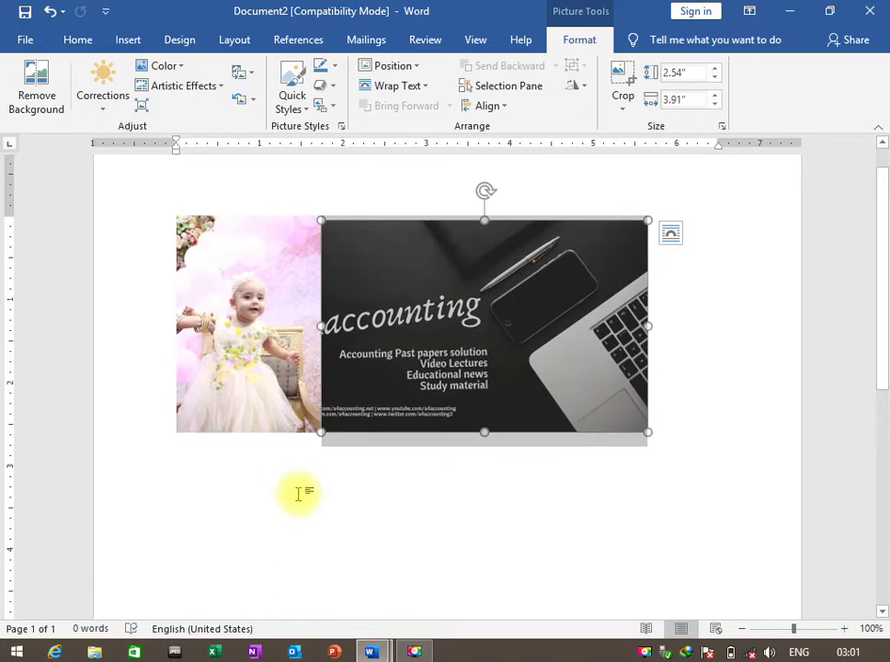
click(667, 432)
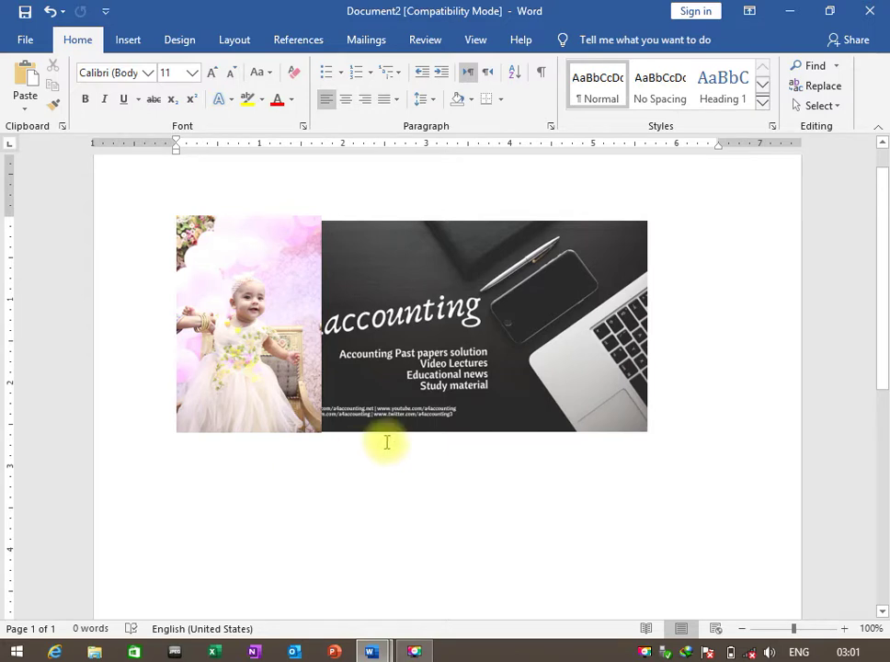
- Give the a4accounting screenshot square text wrapping and drag it down and right on the page
click(471, 391)
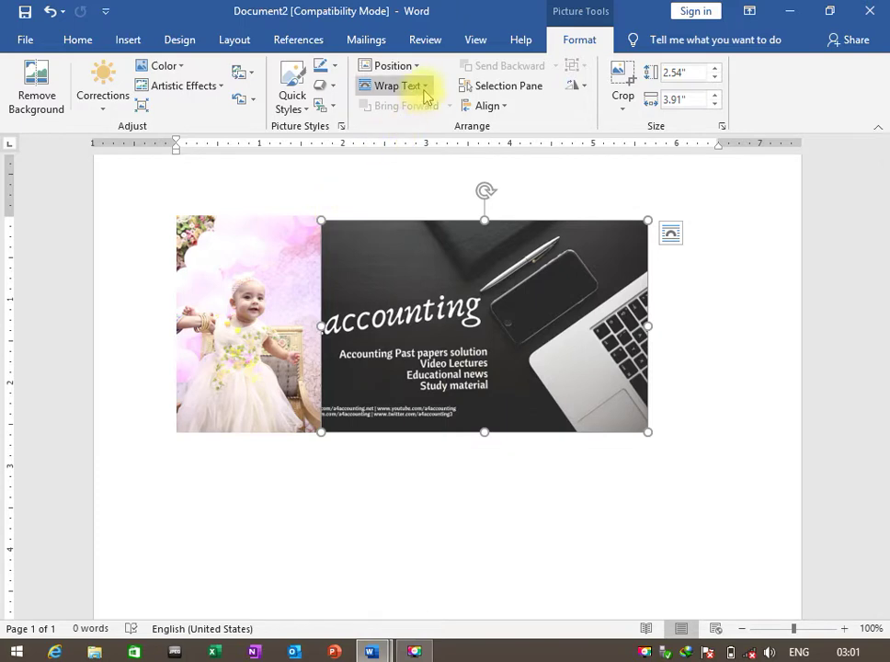
click(426, 96)
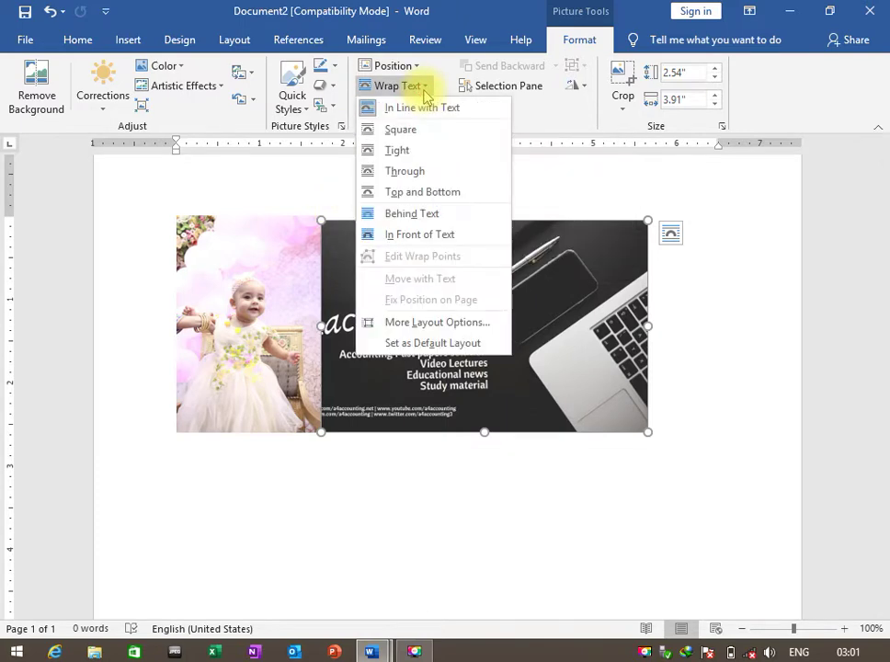
click(426, 129)
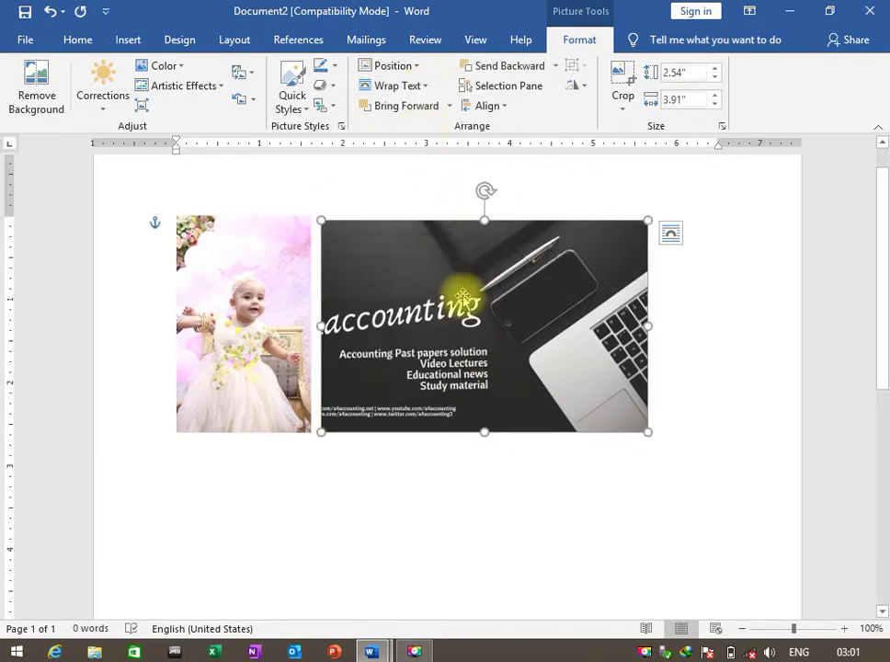
mouse_move(462, 297)
mouse_down()
mouse_move(527, 377)
mouse_move(546, 493)
mouse_up()
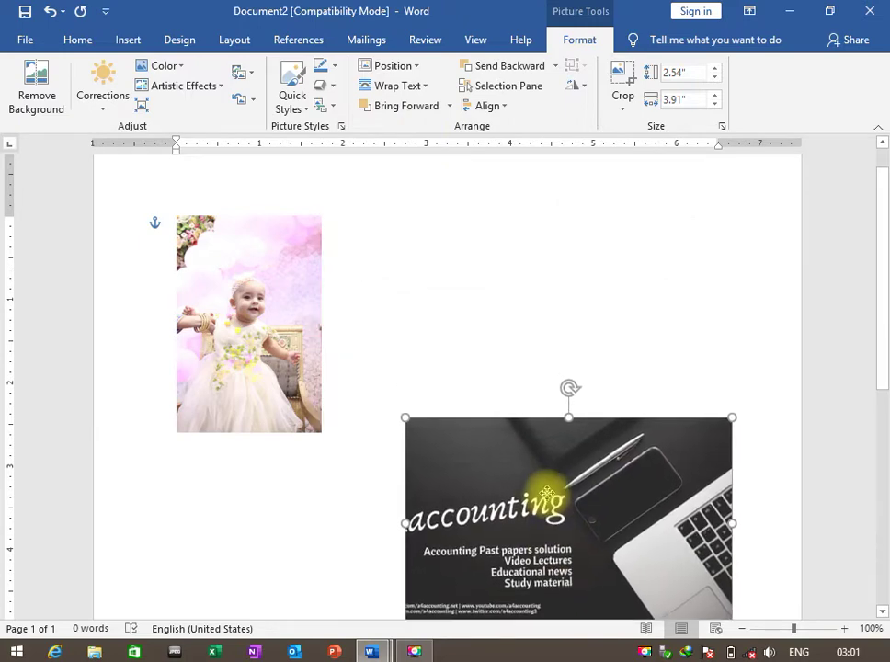
- Wrap text squarely around the baby photo and move the accounting picture up beside it
click(282, 309)
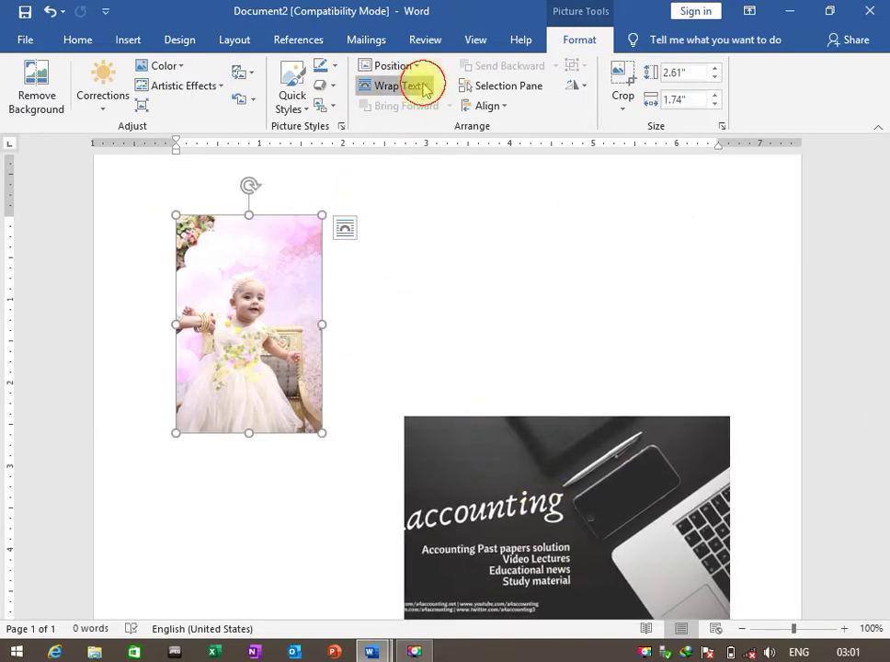
click(419, 85)
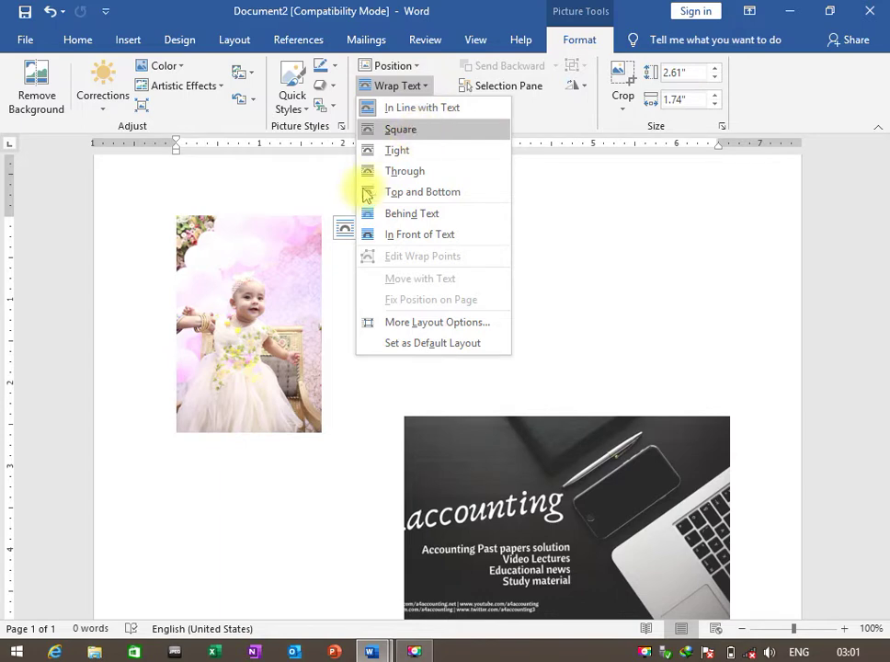
click(404, 129)
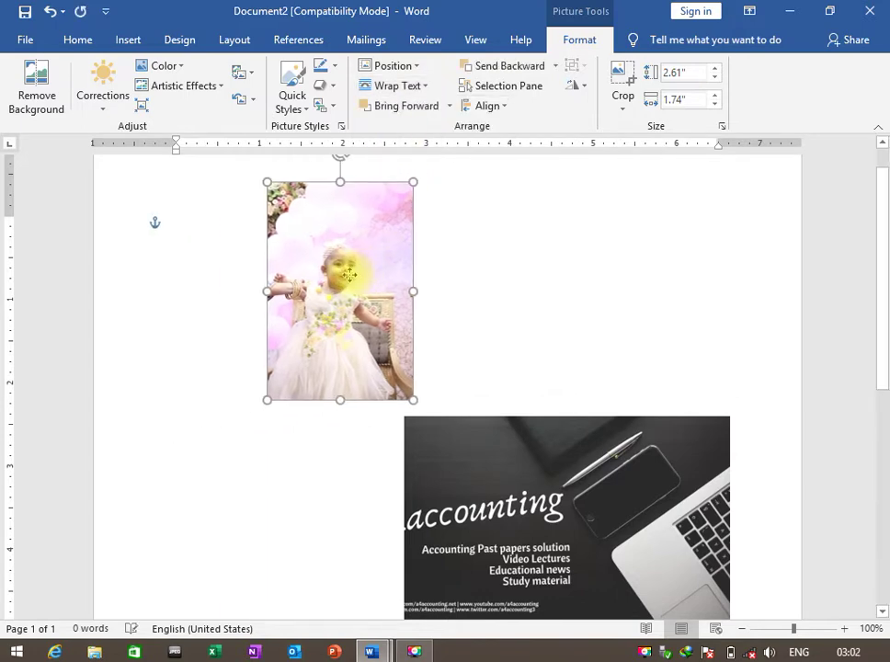
mouse_move(260, 313)
mouse_down()
mouse_move(254, 307)
mouse_move(256, 314)
mouse_up()
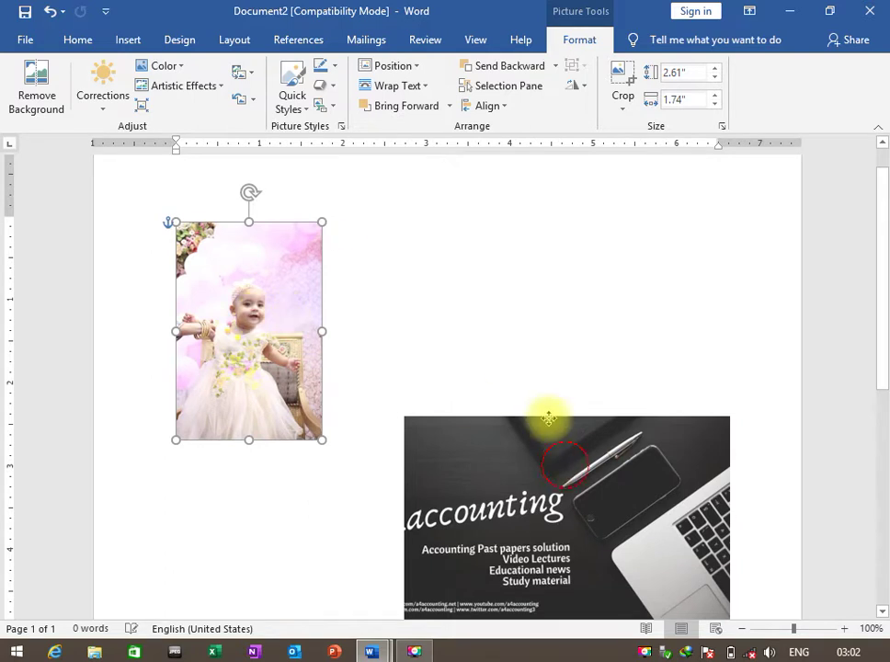
mouse_move(564, 457)
mouse_down()
mouse_move(580, 337)
mouse_move(560, 272)
mouse_up()
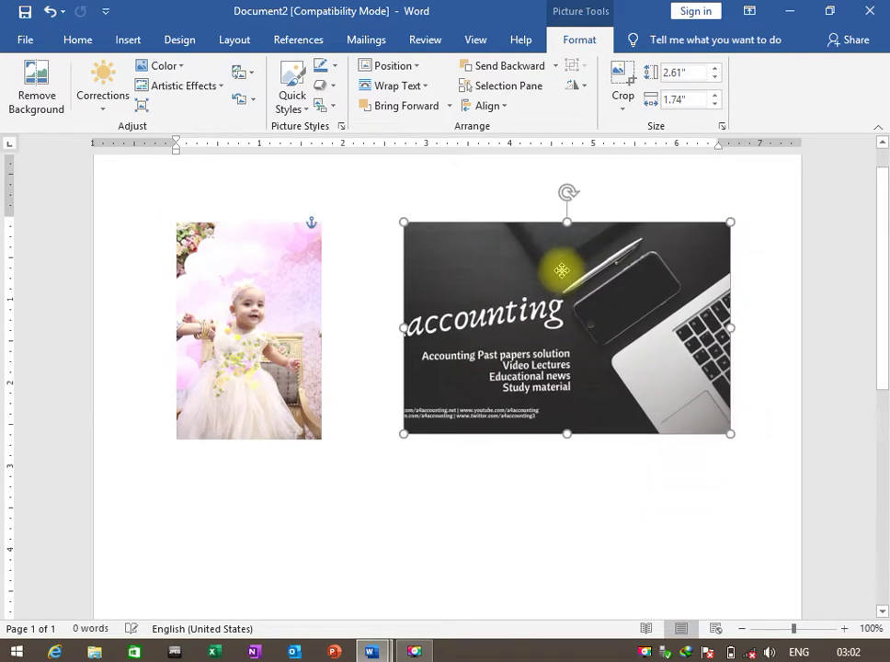
click(197, 254)
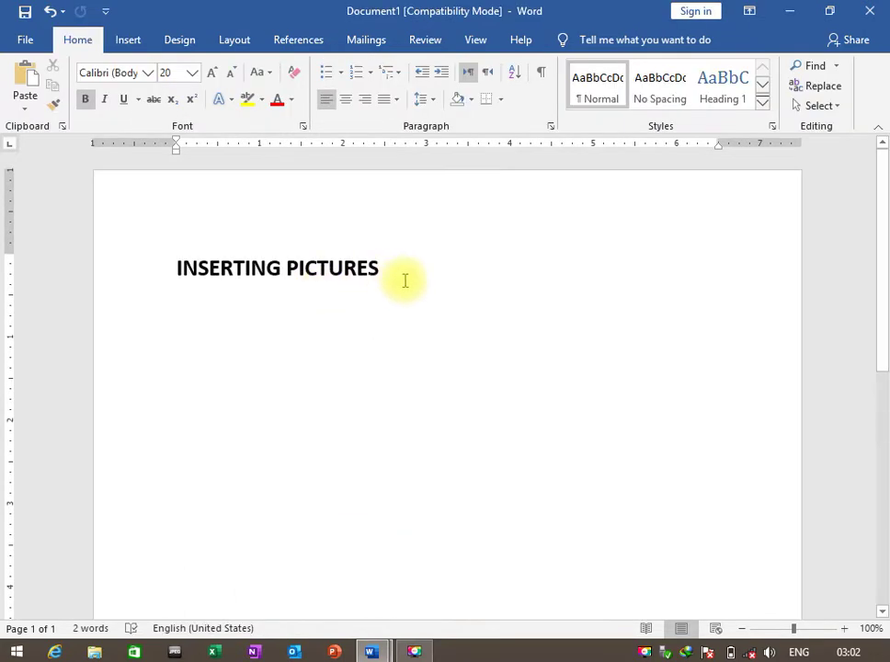
- Start a new line, then review picture formatting options for the baby photo and accounting picture
key(Return)
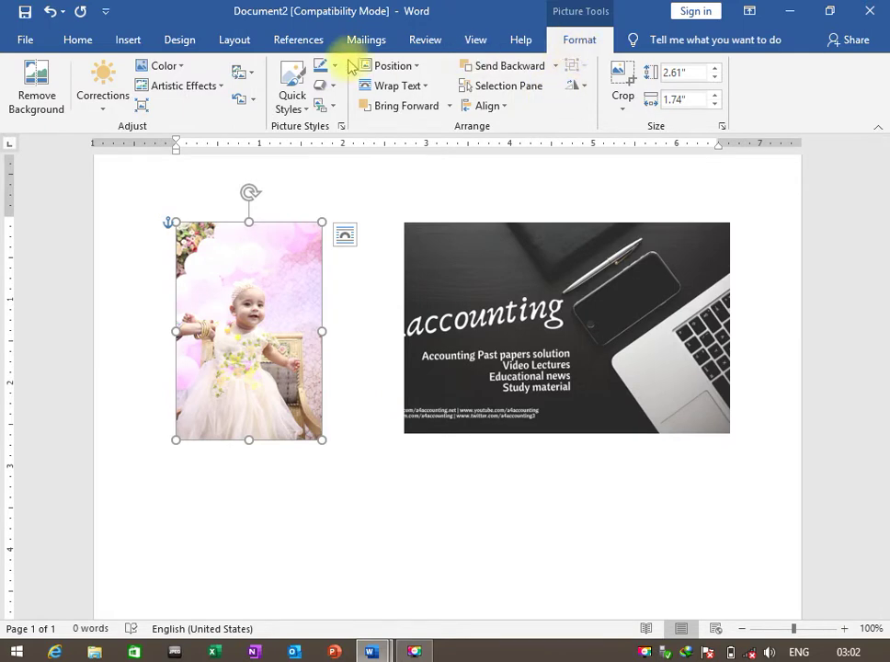
click(375, 296)
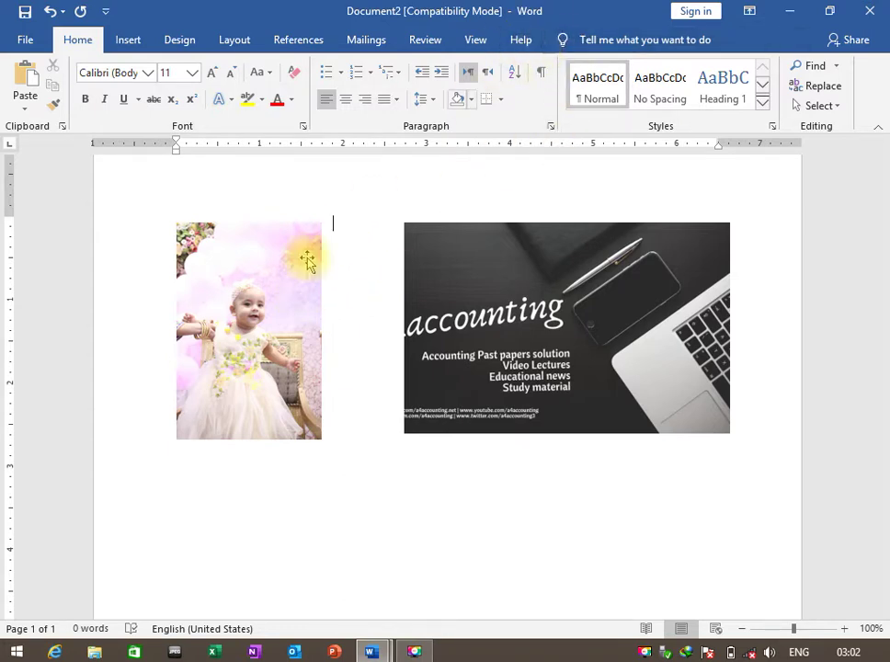
click(263, 284)
click(579, 39)
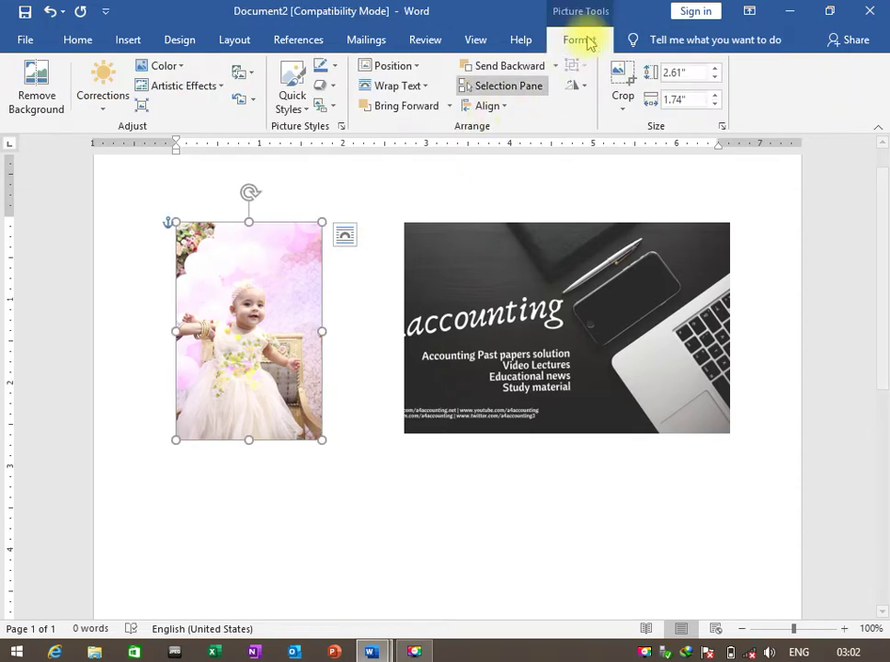
click(352, 299)
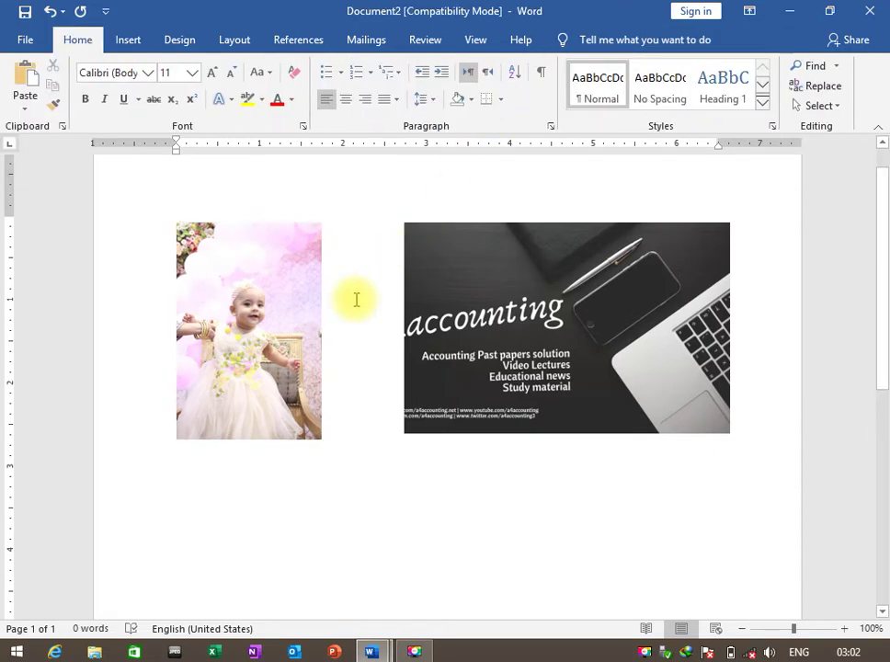
click(545, 298)
click(579, 39)
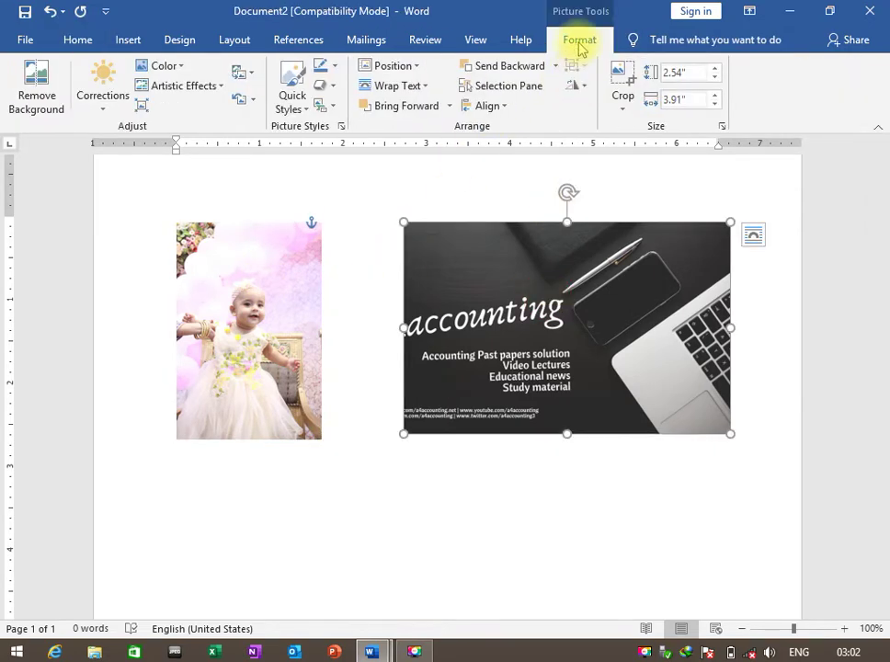
click(366, 285)
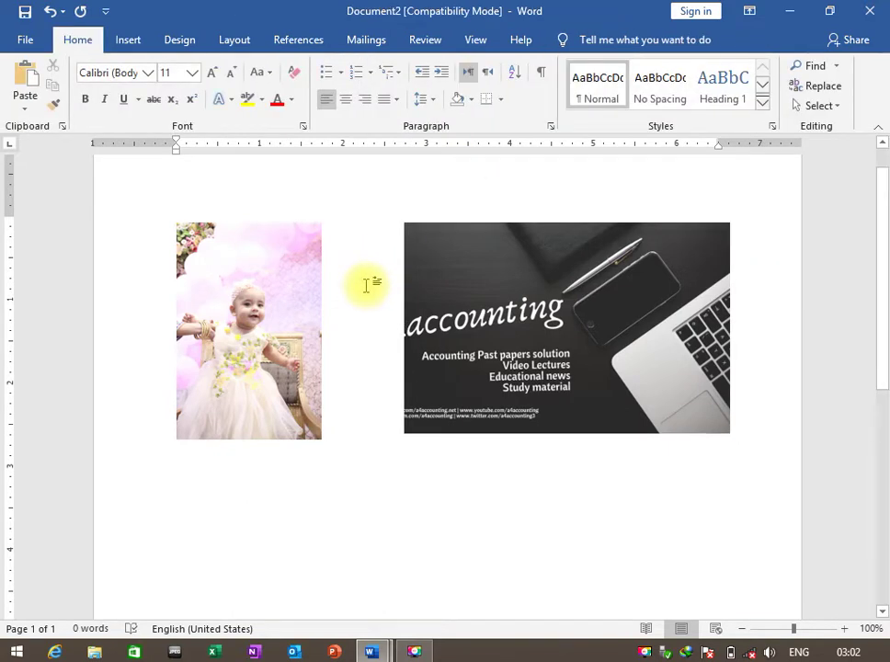
- Type the FORMATTING PICTURES heading in Document1, then return to the pictures document
key(alt+Tab)
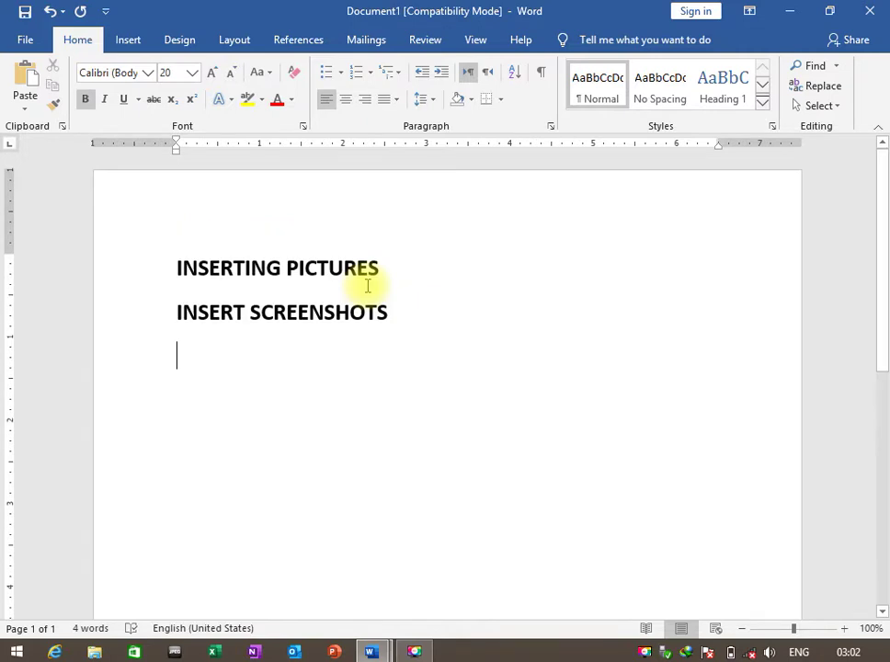
text(FORMATTING PICTURES)
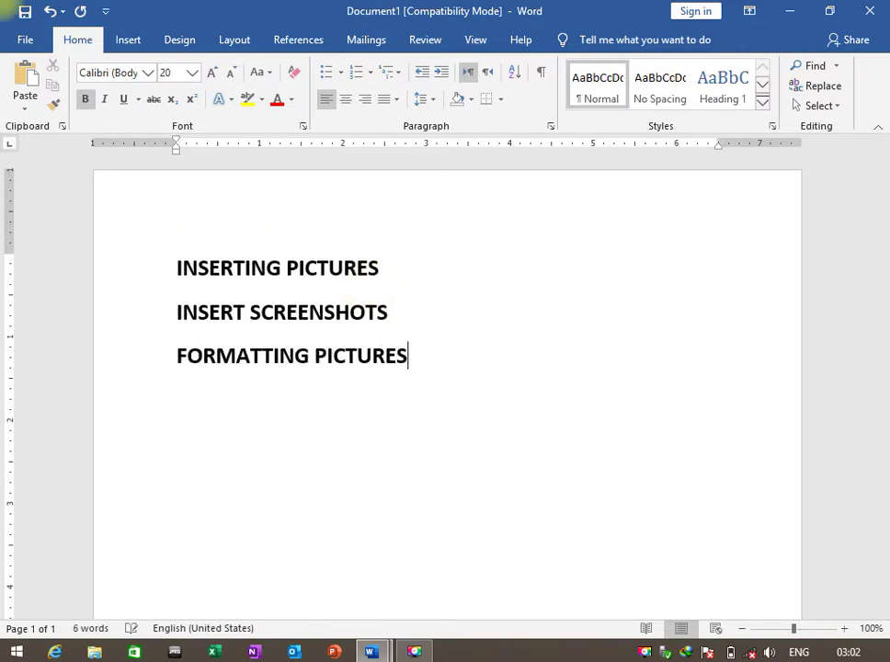
key(alt+Tab)
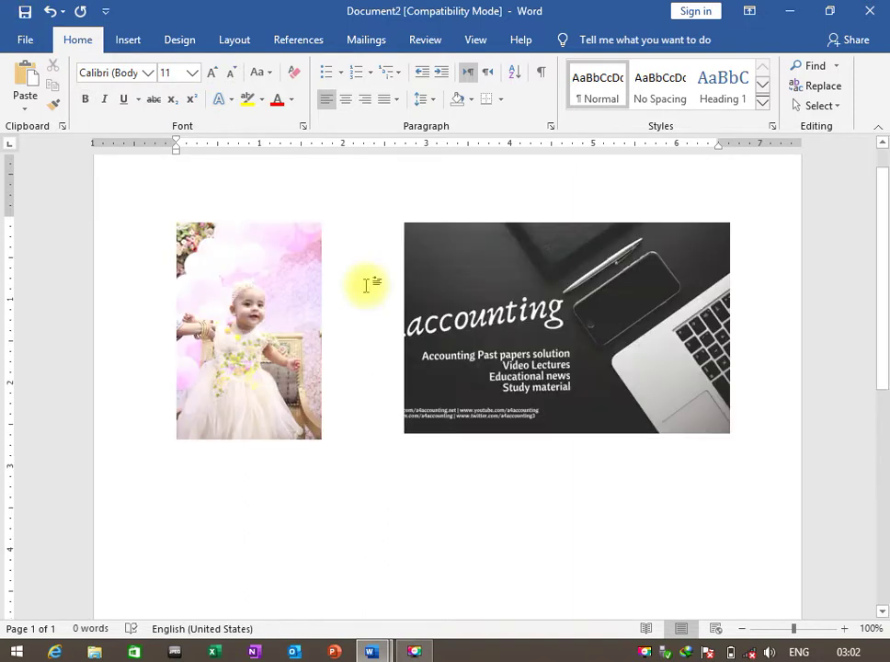
click(279, 331)
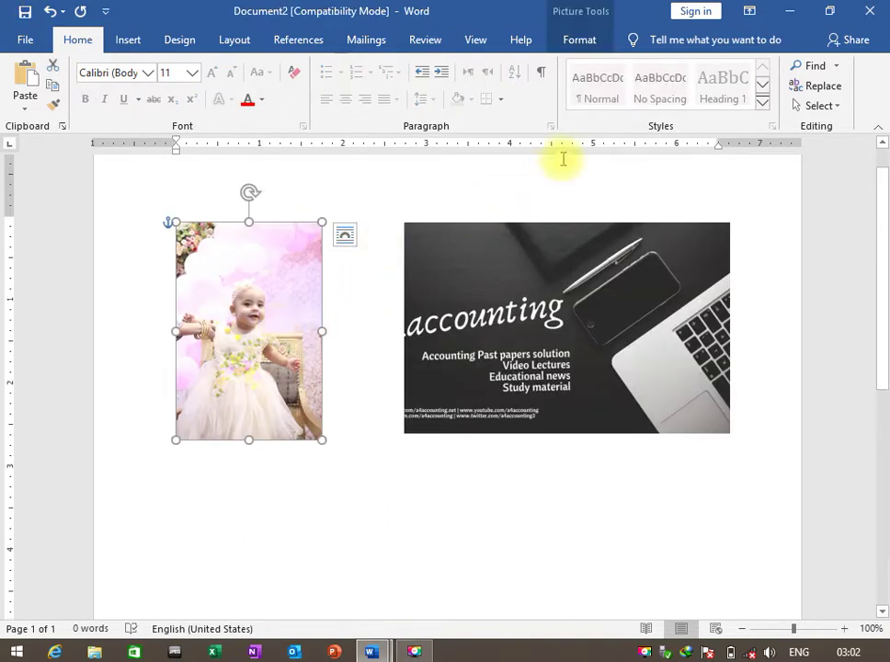
- Resize the baby photo from its corner handle to about 2.17 by 1.45 inches
click(579, 40)
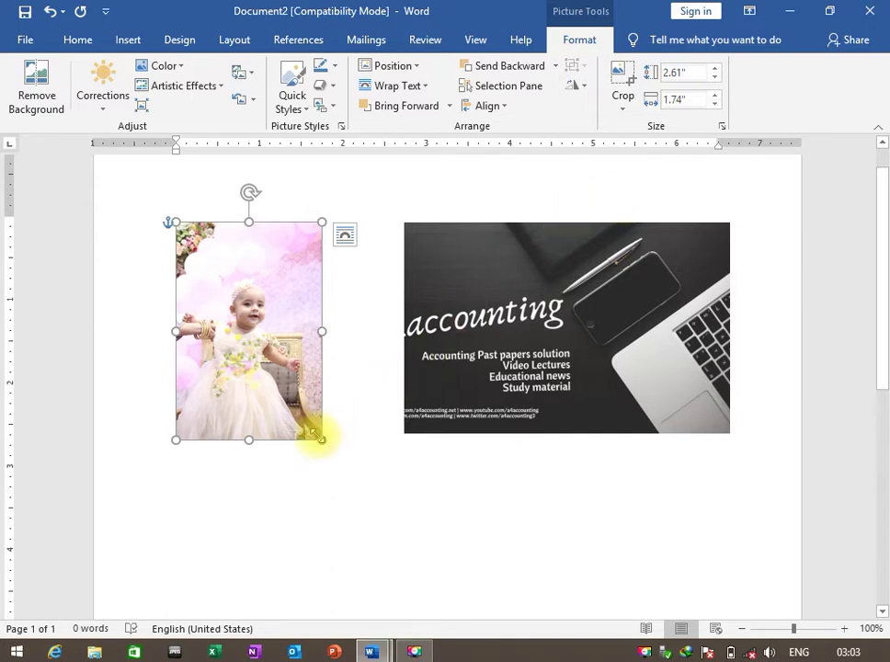
drag(321, 439, 272, 366)
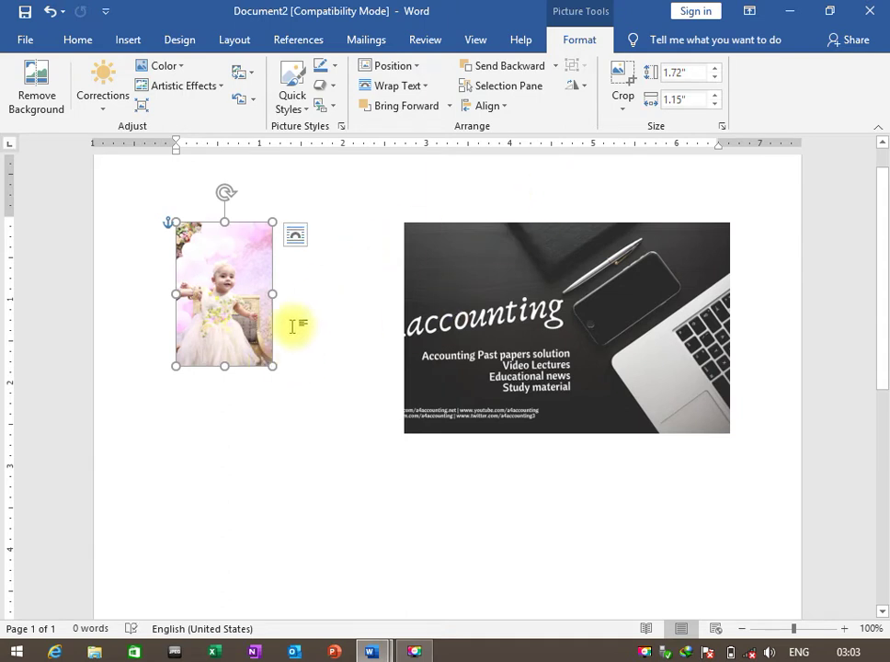
drag(272, 366, 297, 403)
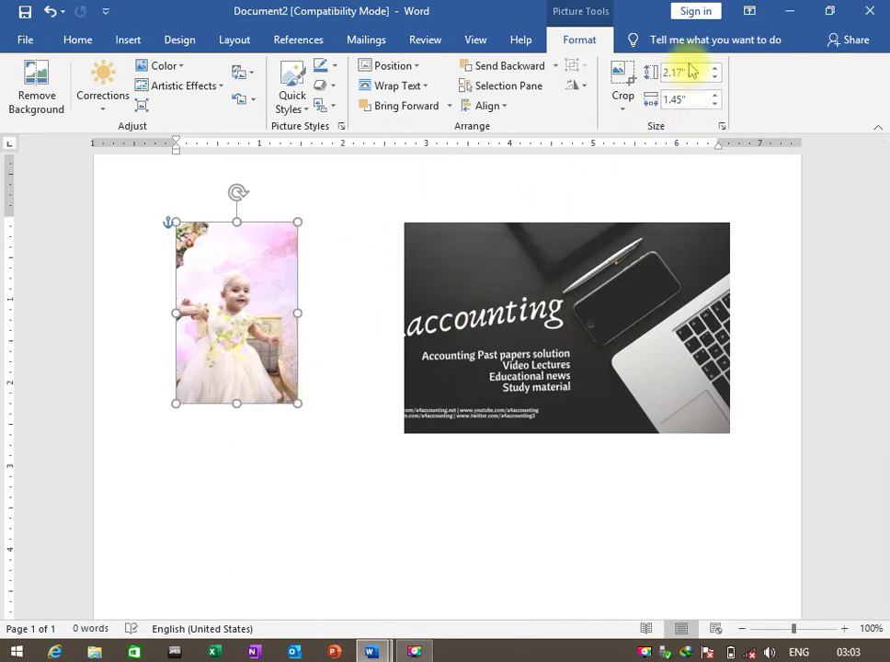
- Adjust the baby photo's height and width spinners to 2.4" tall by 1.6" wide
click(713, 77)
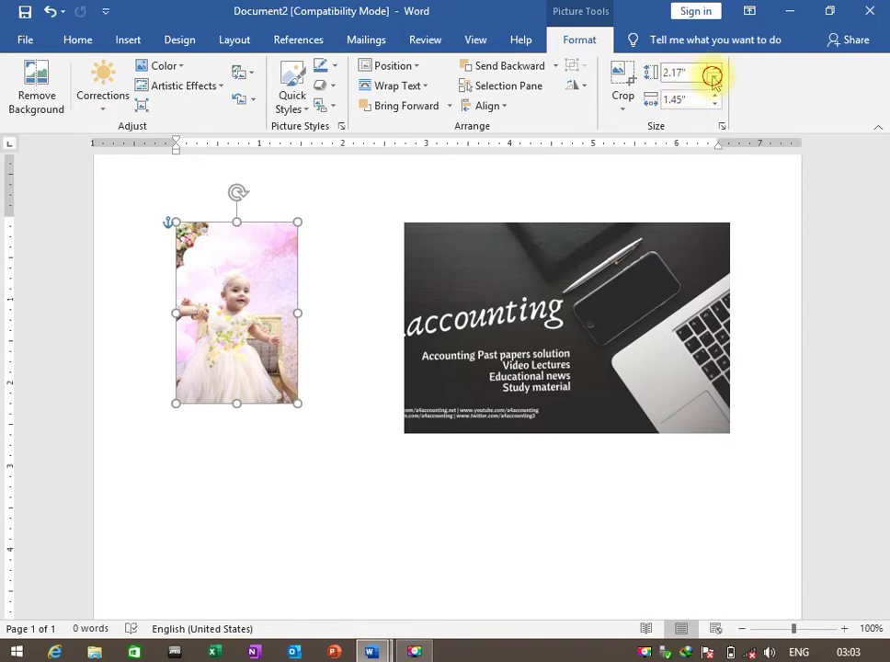
click(715, 83)
click(715, 83)
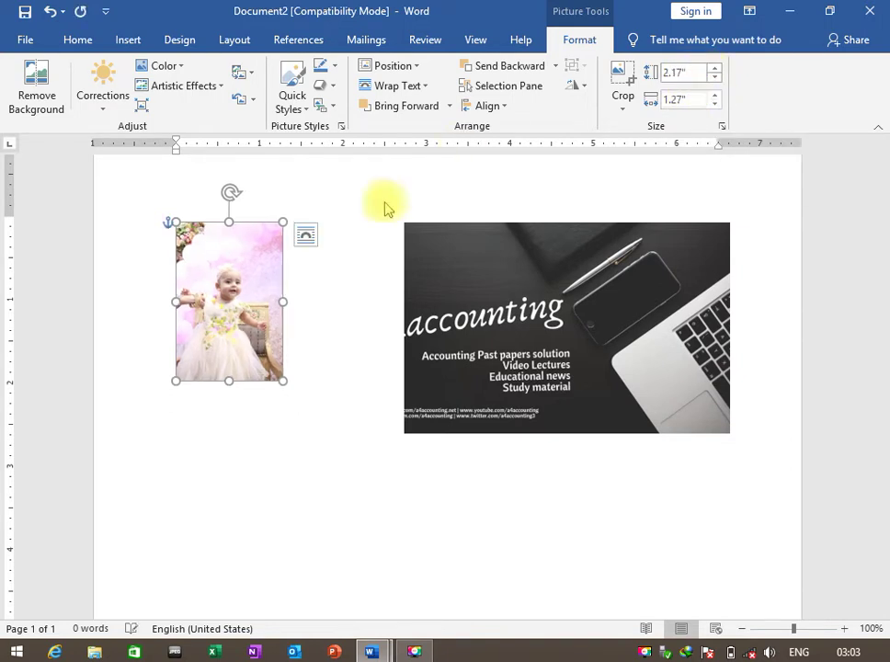
click(714, 95)
click(714, 95)
click(714, 95)
click(714, 94)
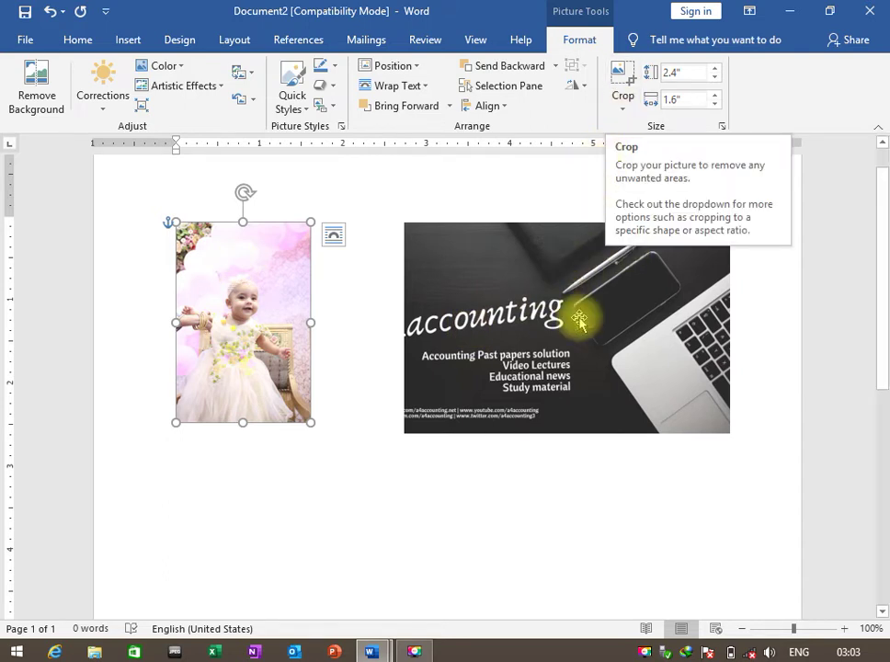
click(564, 407)
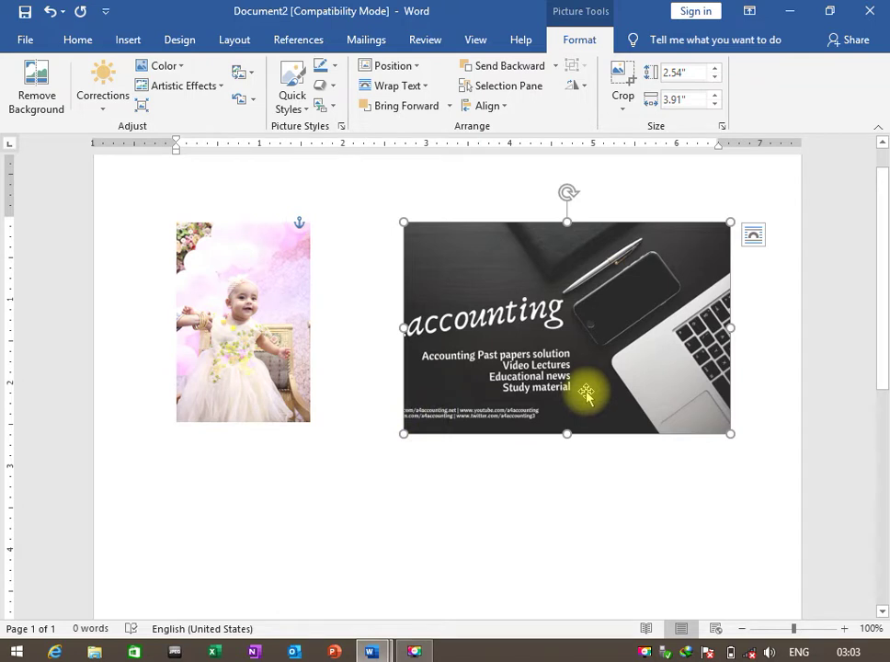
- Crop the web-address strip off the accounting picture's bottom, leaving it 2.16" by 3.91"
click(623, 107)
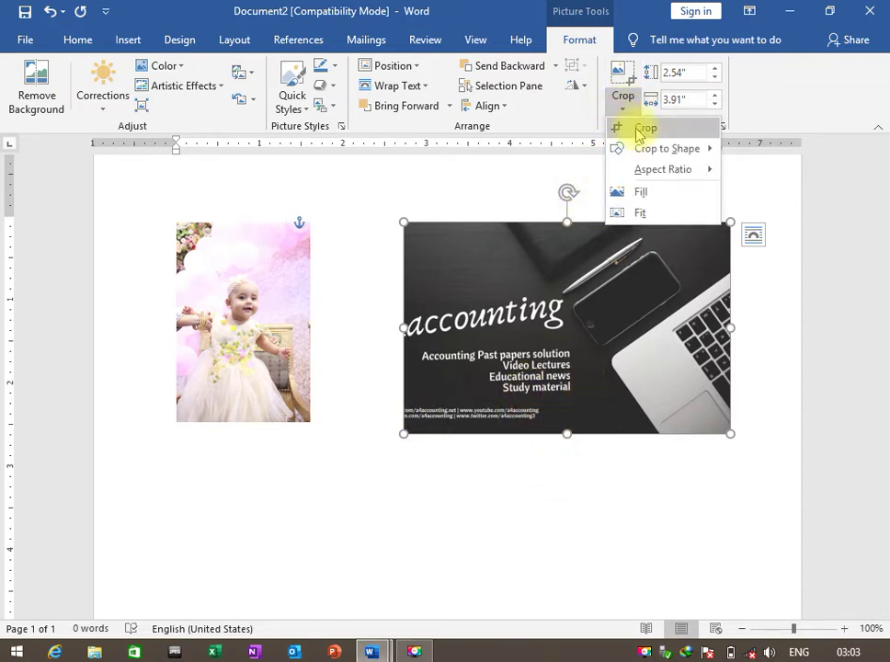
click(636, 129)
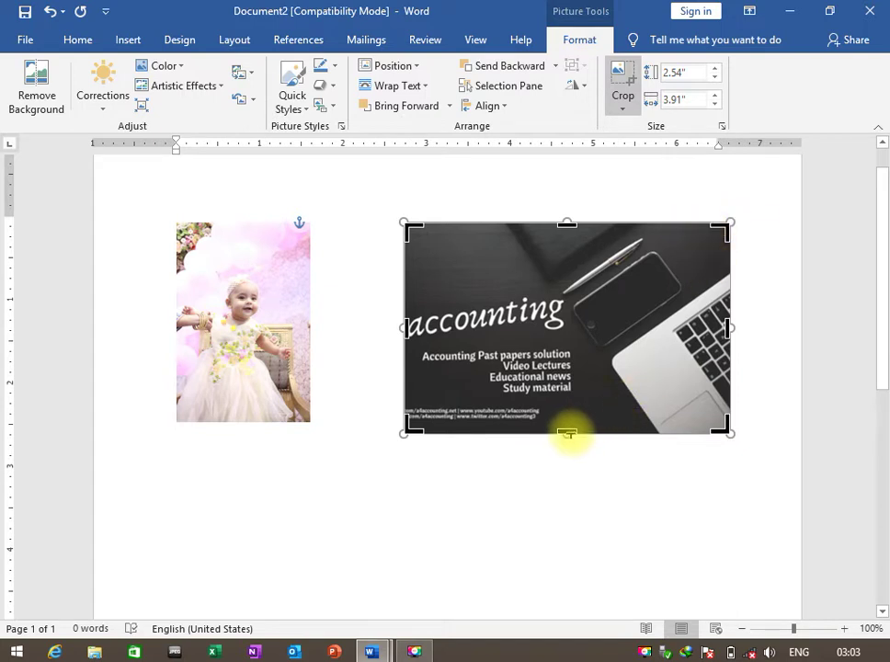
drag(567, 432, 565, 401)
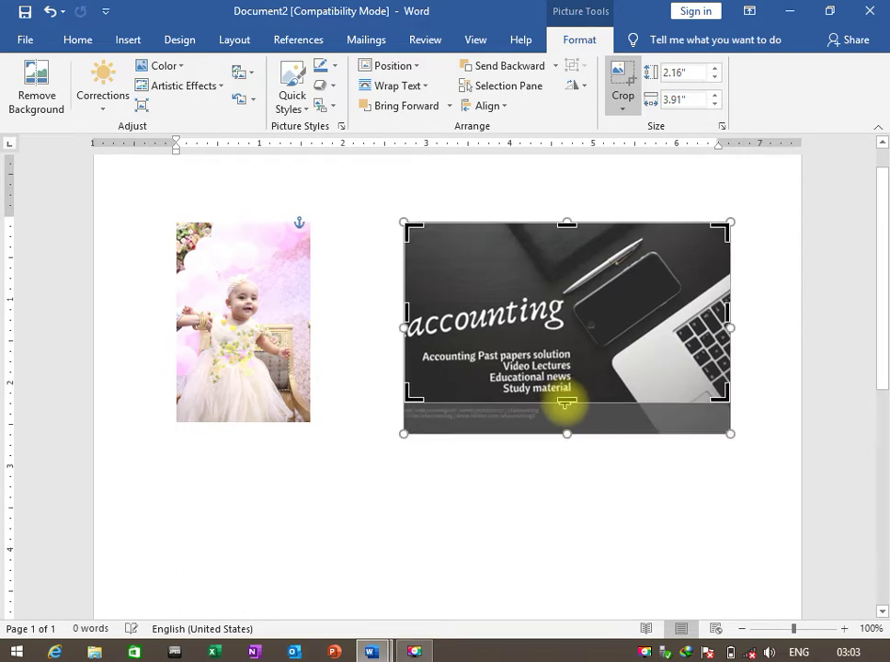
click(621, 77)
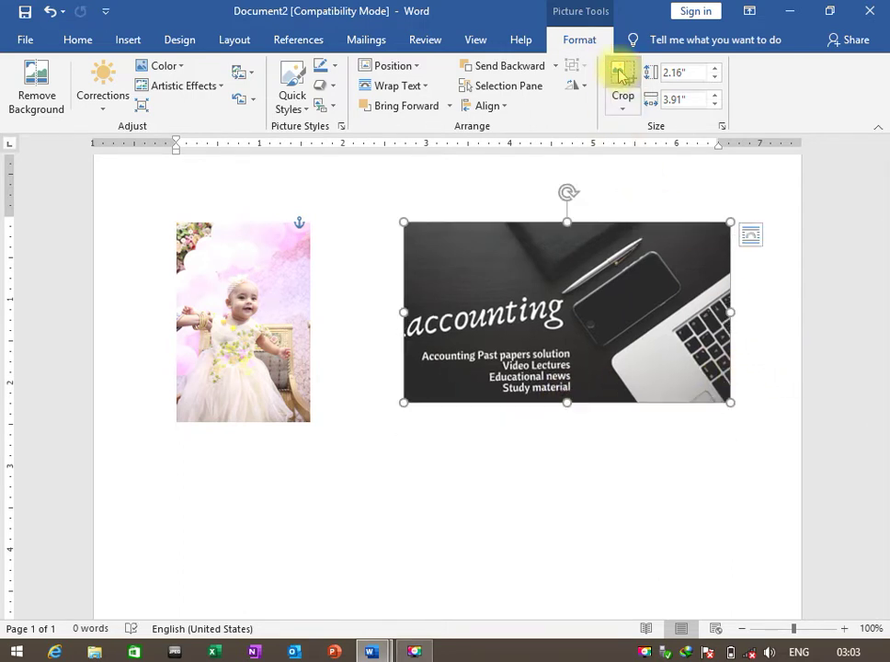
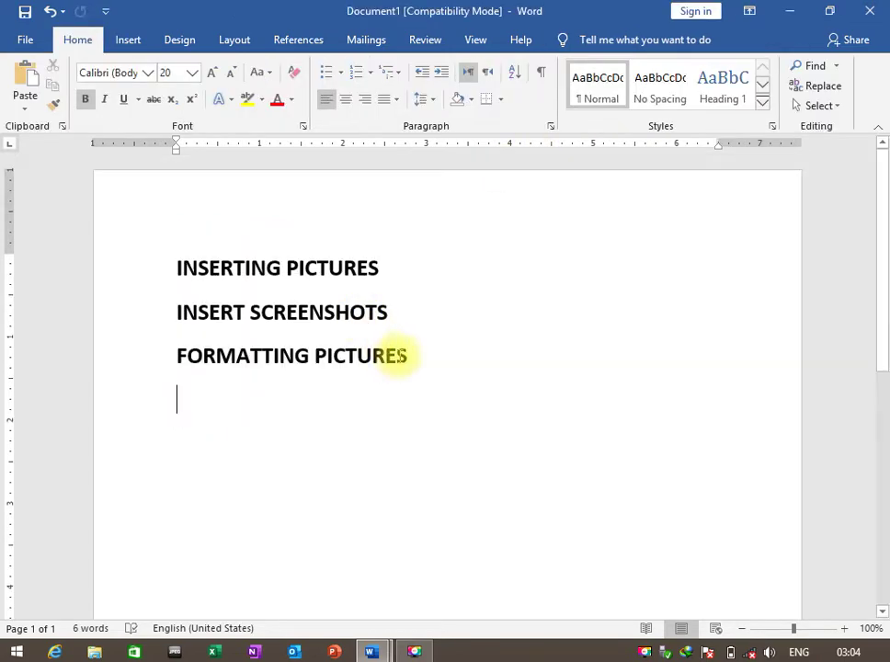
- Under FORMATTING PICTURES in the outline, add bullet items SIZE and CROP, leaving a new bullet ready
key(alt+Tab)
key(Return)
key(Tab)
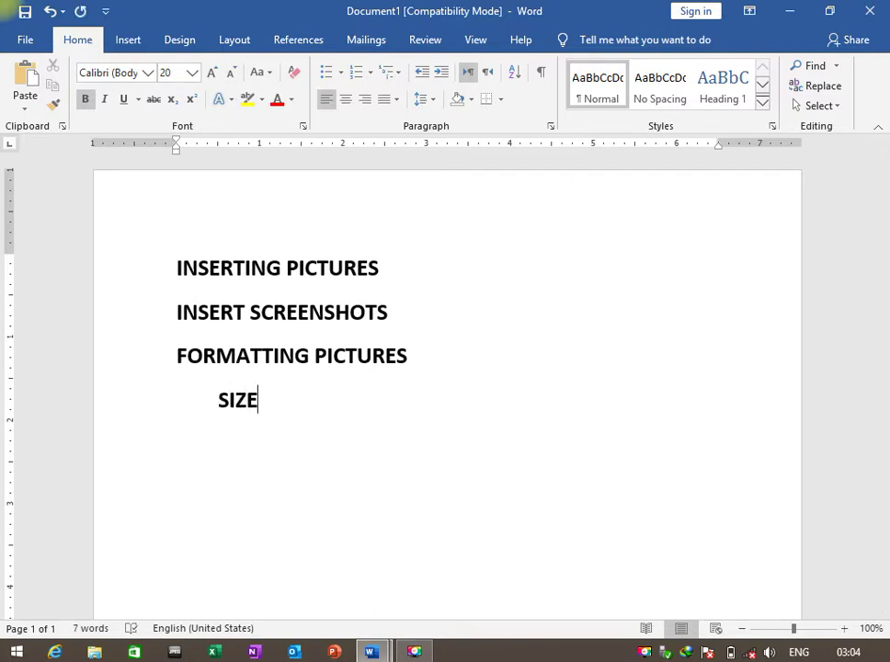
key(shift+Home)
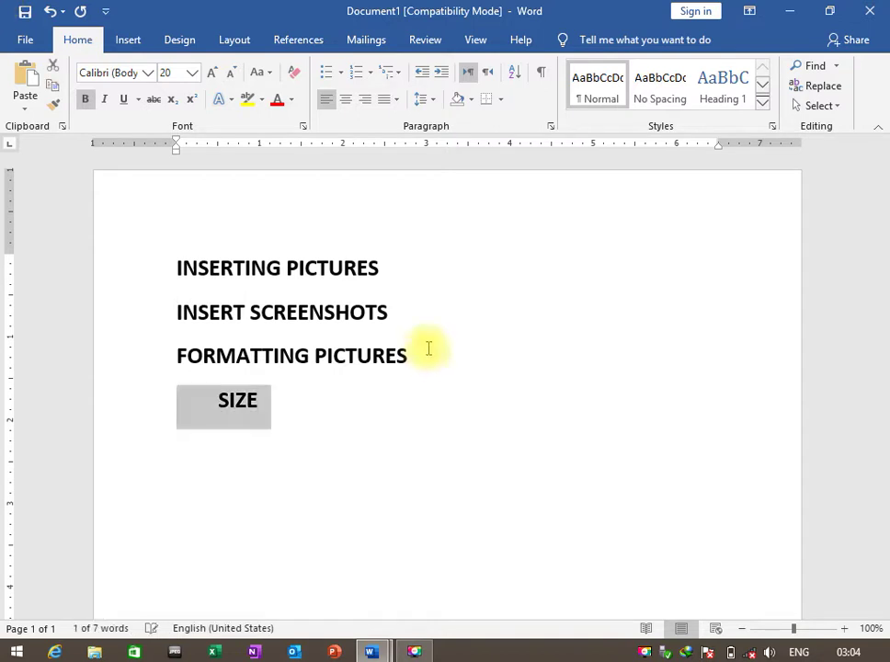
click(327, 74)
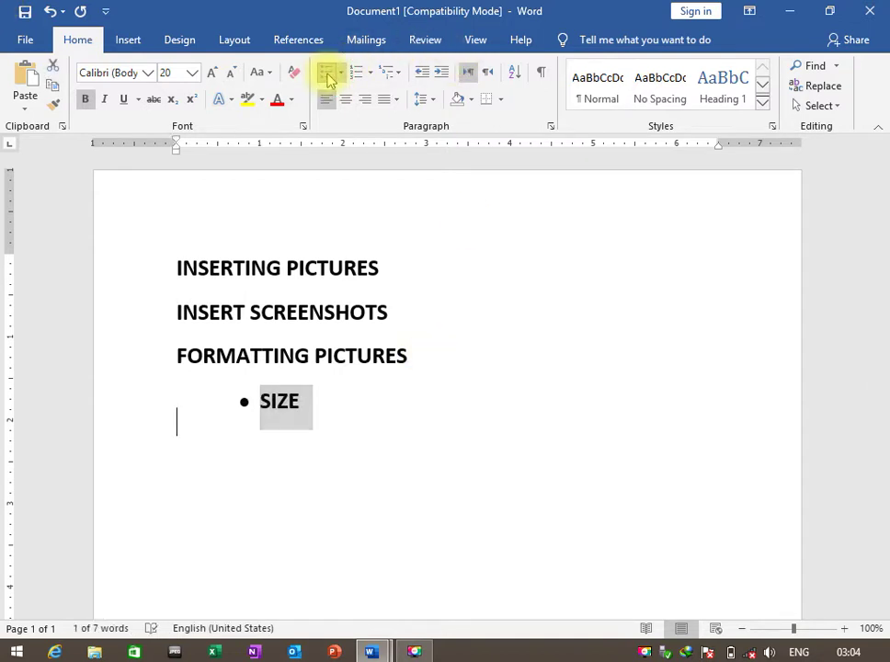
key(End)
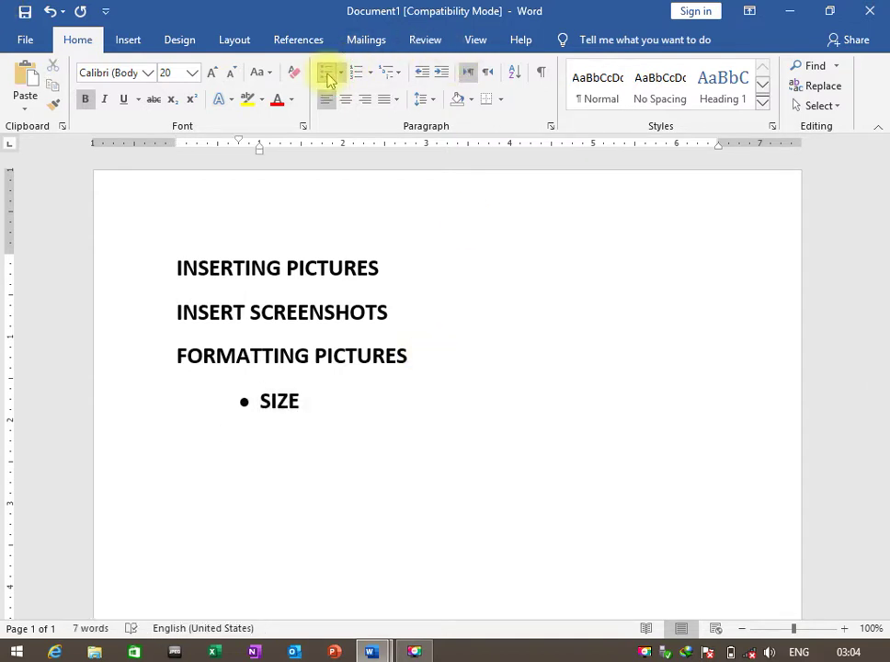
key(BackSpace)
key(BackSpace)
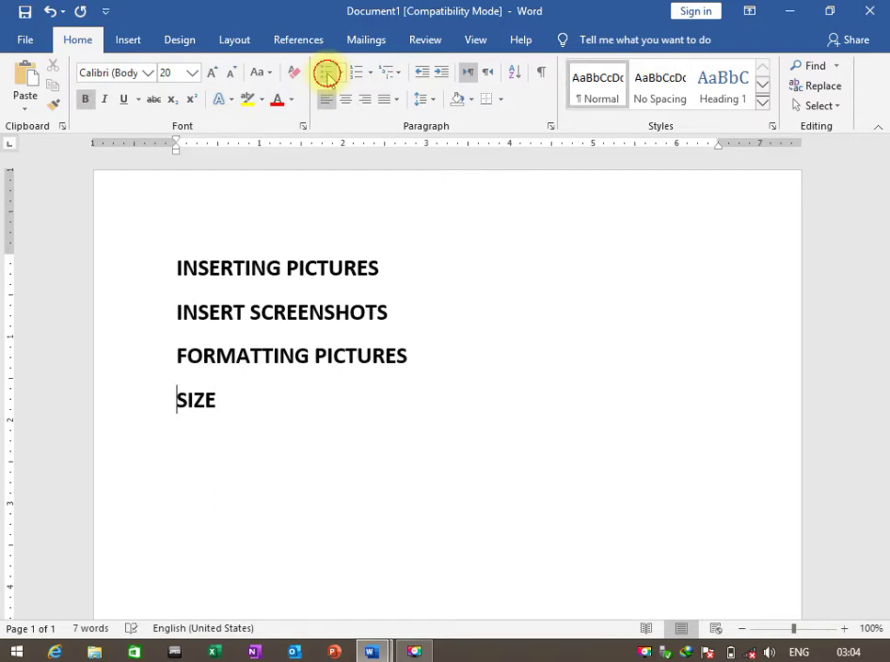
click(327, 74)
key(Return)
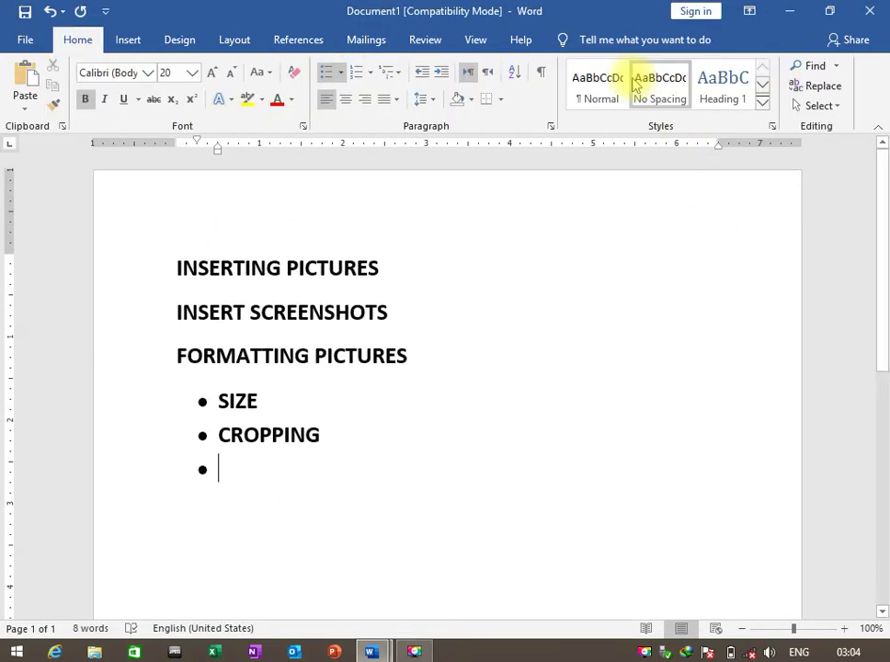
key(BackSpace)
key(BackSpace)
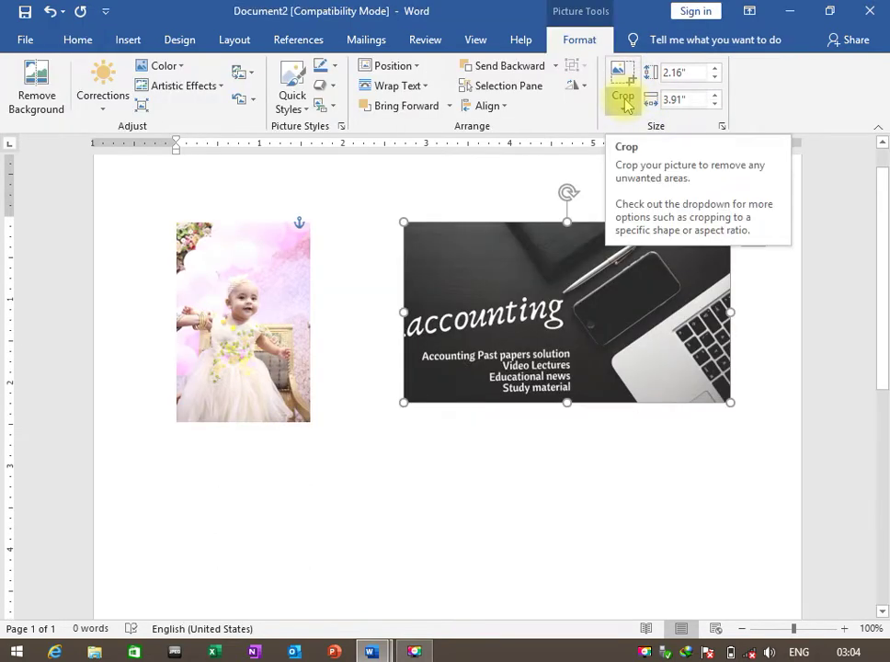
- Crop the accounting picture into a Sun shape and reselect it to view the result
click(623, 109)
mouse_move(666, 148)
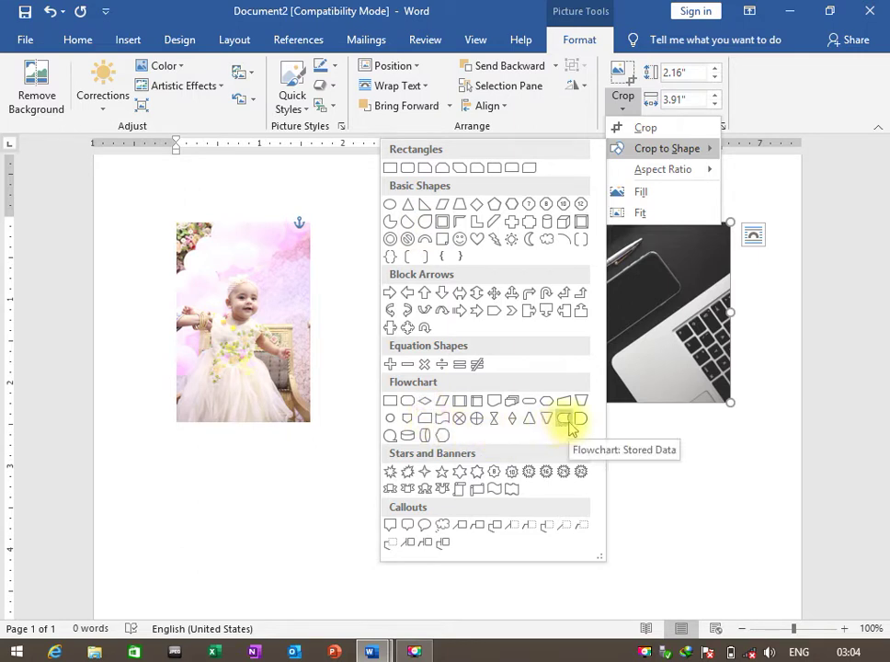
click(511, 239)
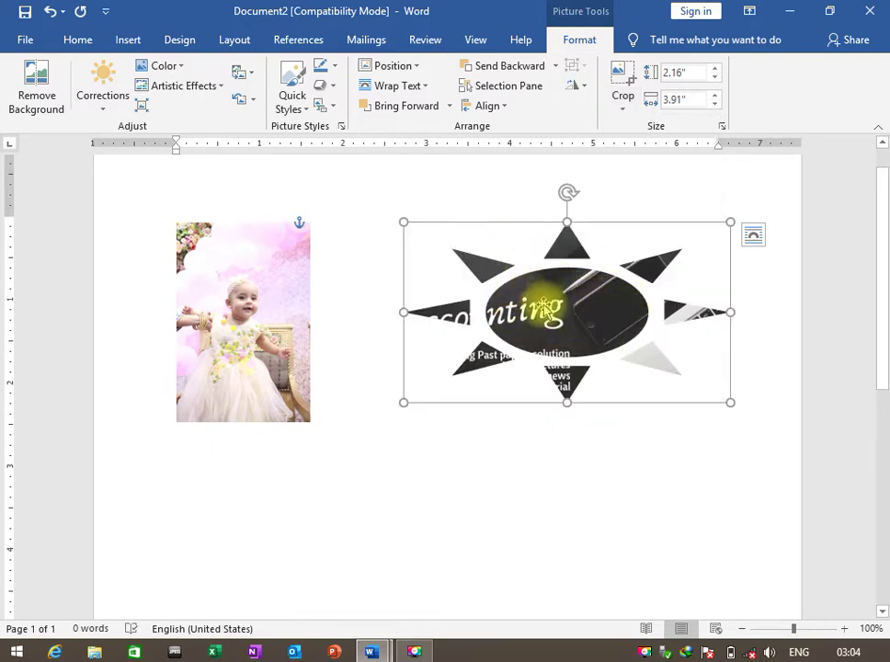
click(518, 451)
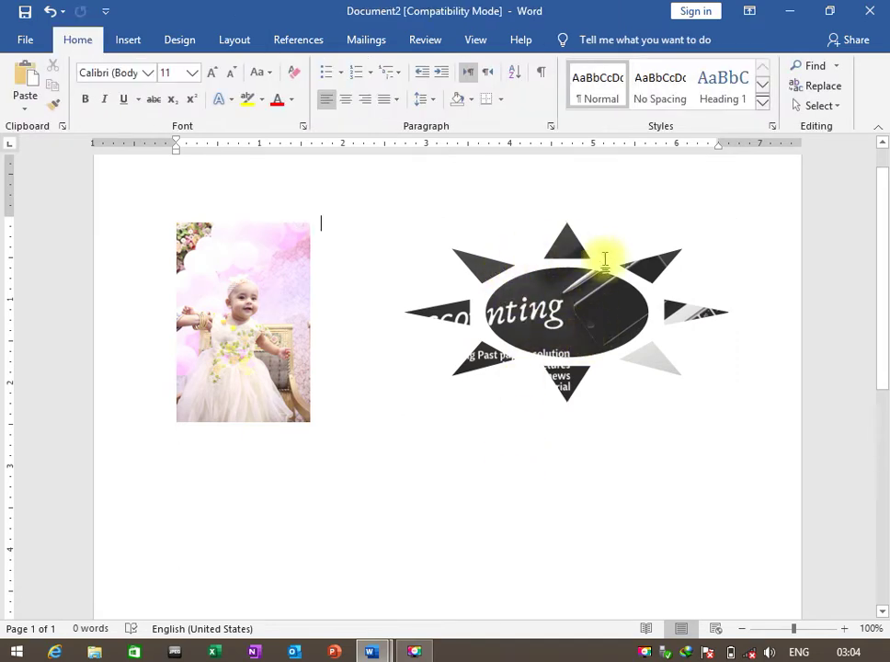
click(579, 303)
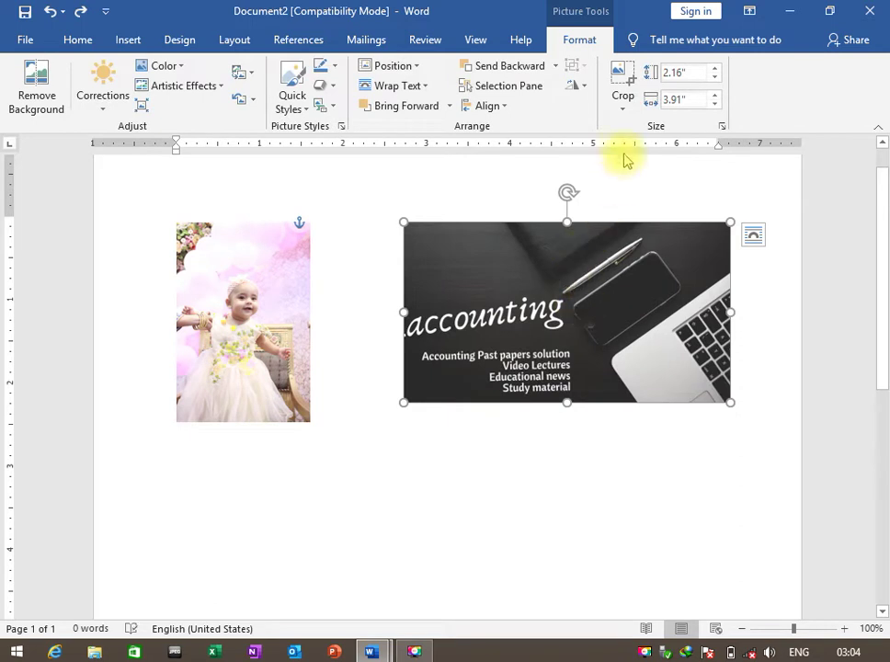
- Crop the accounting picture to a 5:3 ratio, repositioning the image so it measures 2.16 by 3.59 inches
click(622, 108)
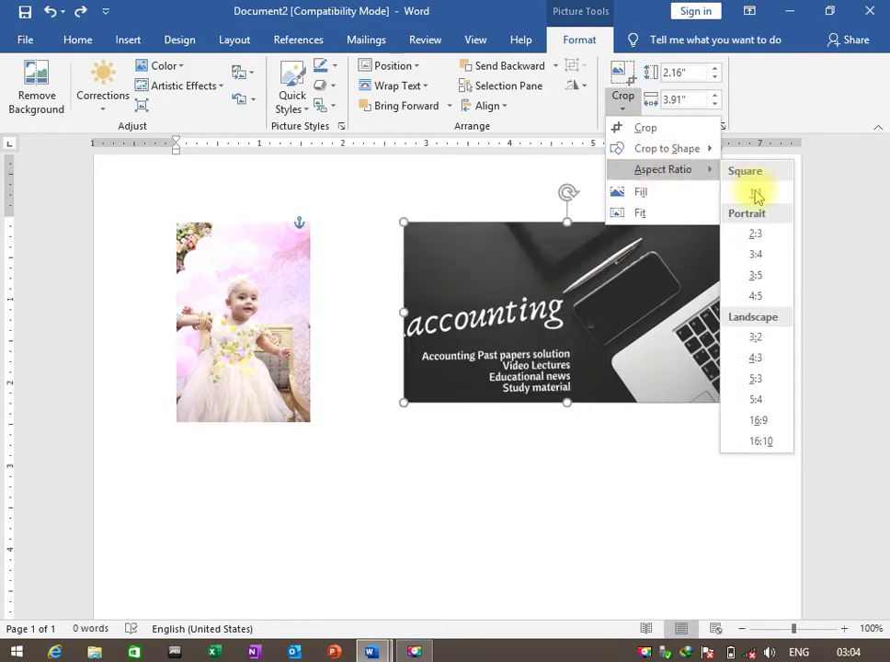
mouse_move(663, 169)
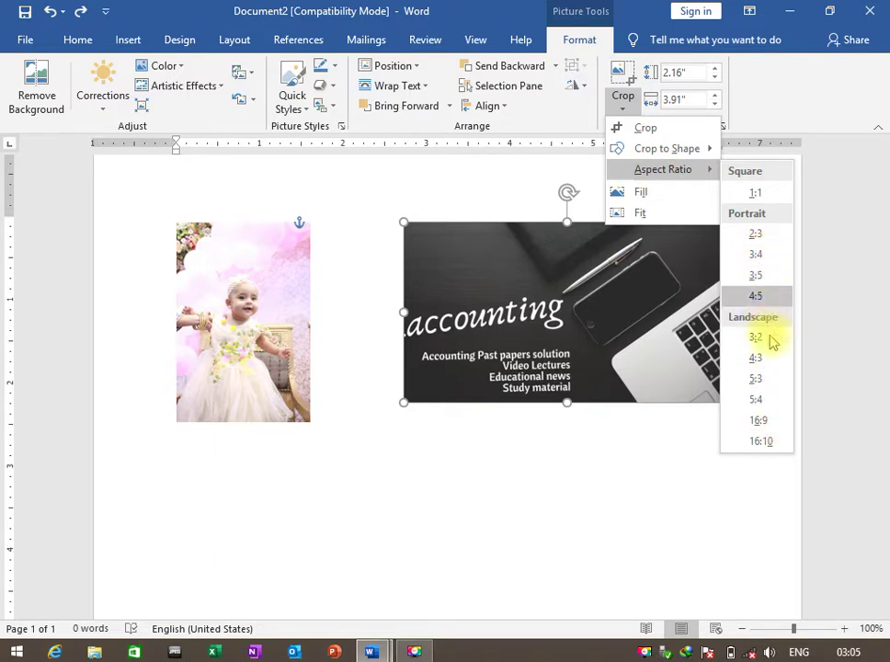
click(756, 379)
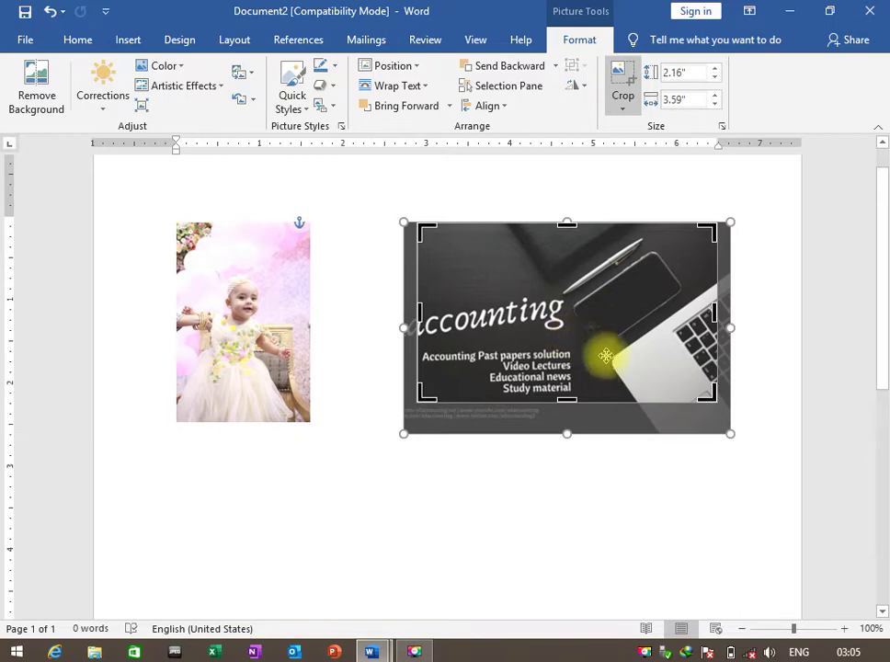
mouse_move(589, 354)
mouse_down()
mouse_move(597, 360)
mouse_move(587, 336)
mouse_up()
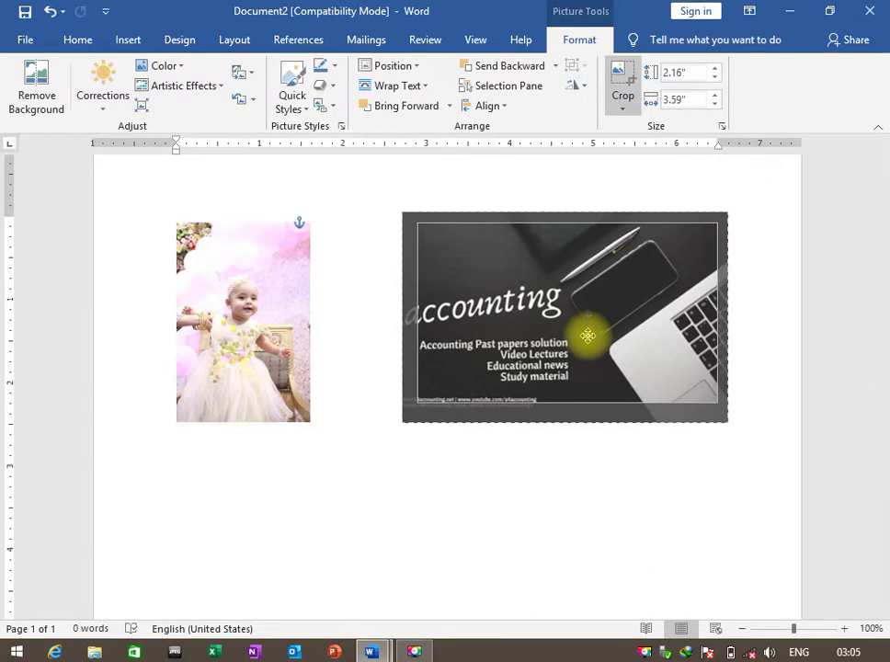
mouse_move(589, 336)
mouse_down()
mouse_move(603, 333)
mouse_move(606, 348)
mouse_up()
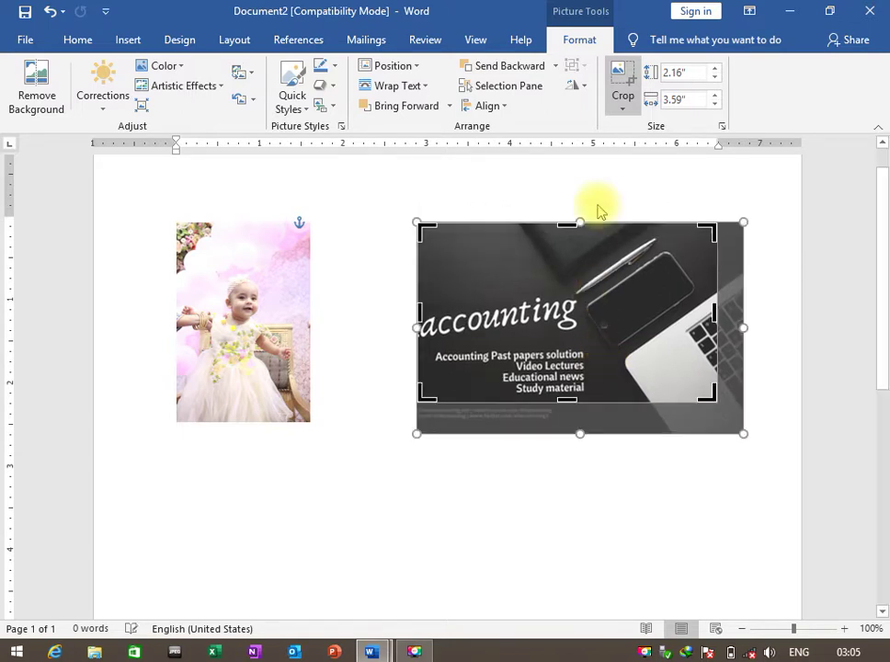
click(623, 83)
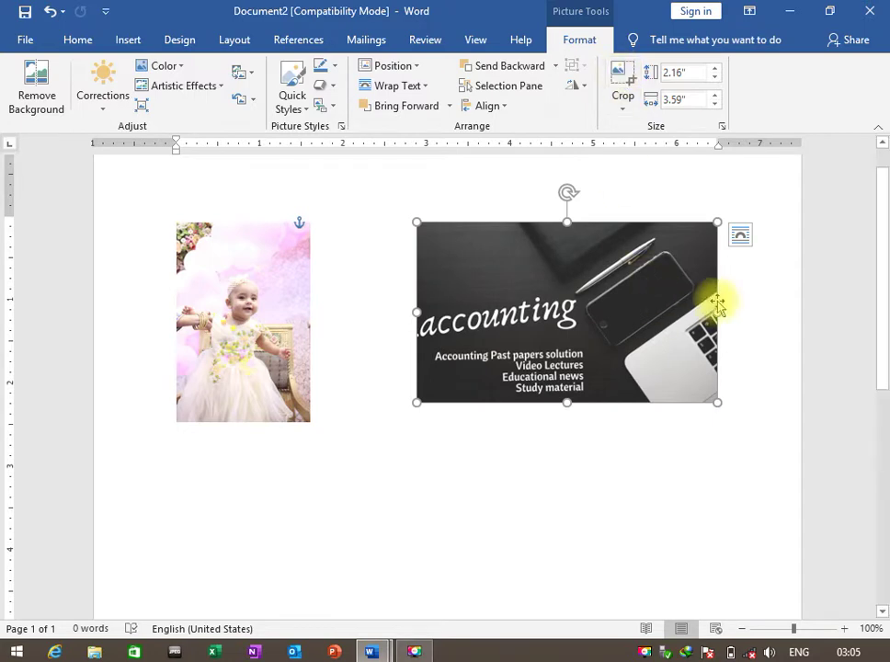
click(759, 305)
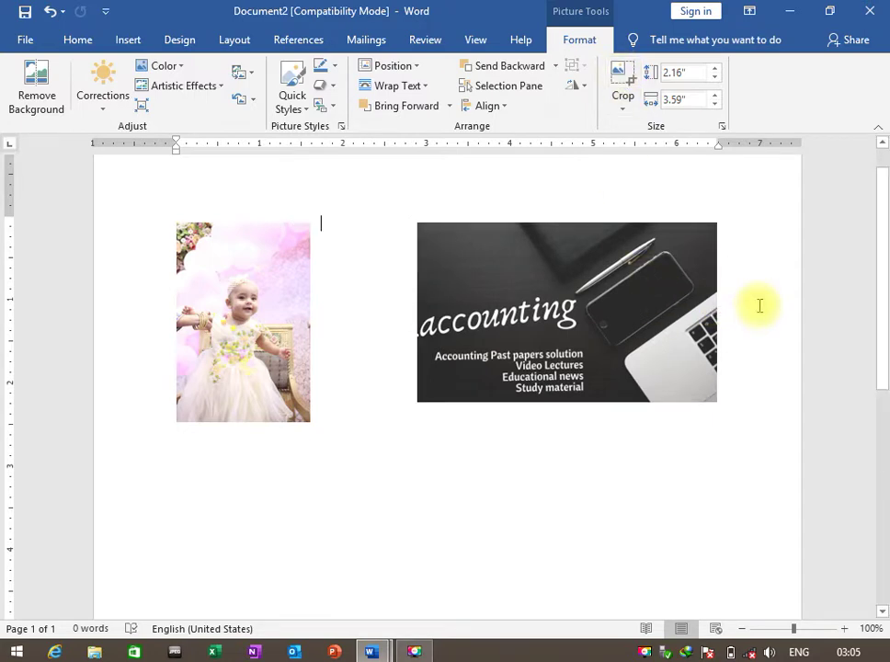
click(606, 307)
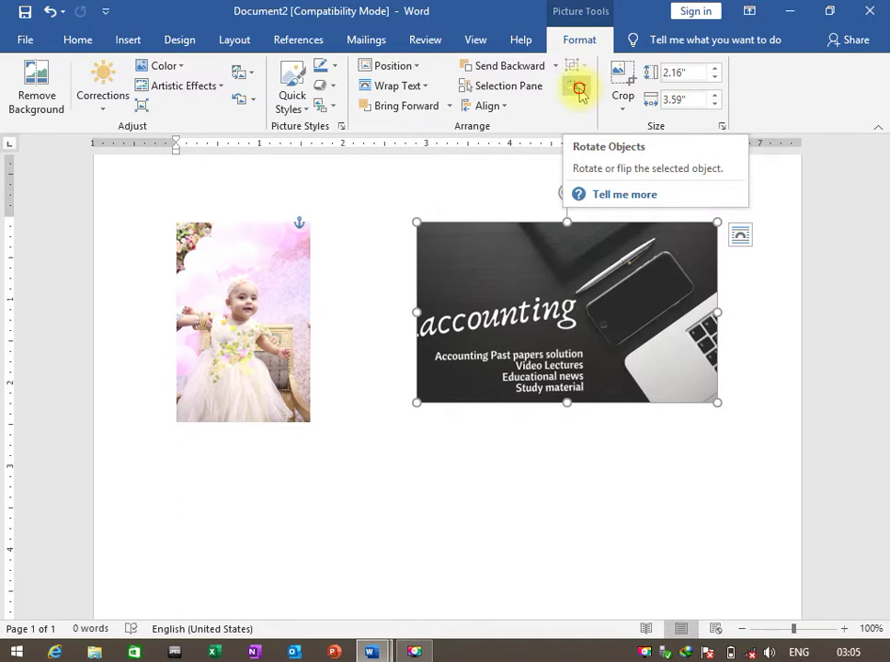
- Look at the rotate options and tilt the baby photo clockwise, then undo that rotation
click(579, 92)
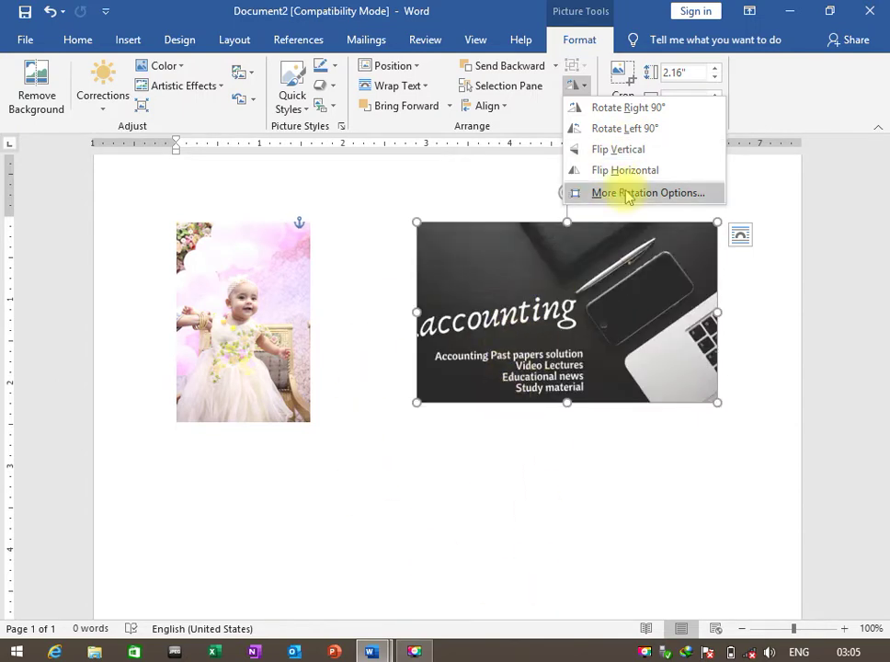
click(229, 327)
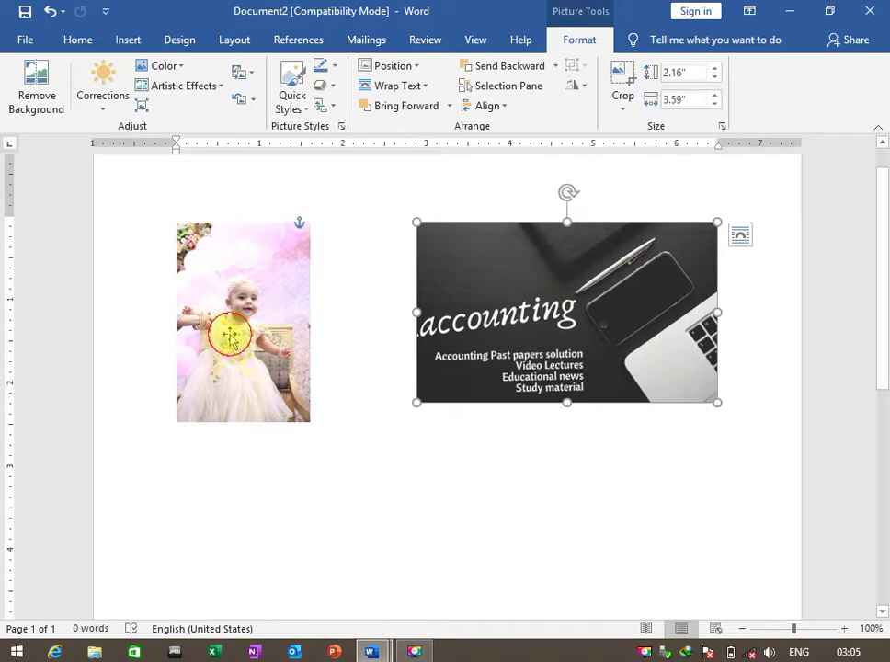
click(254, 326)
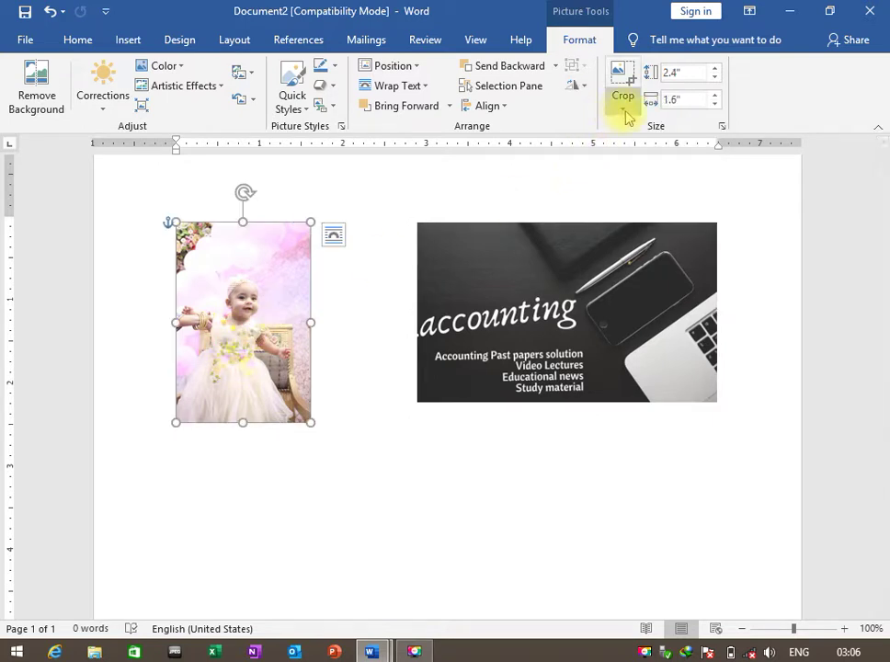
click(575, 85)
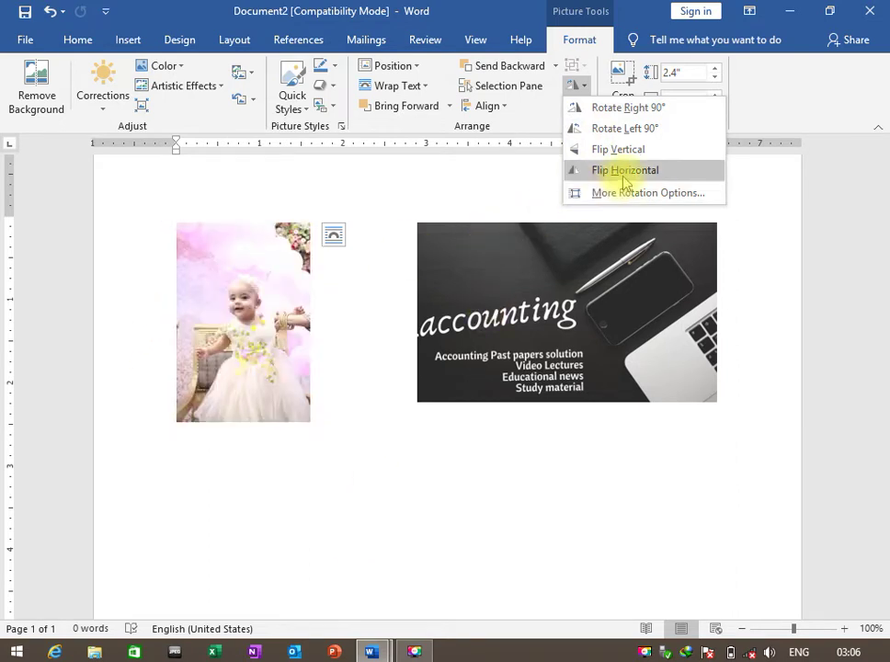
click(354, 354)
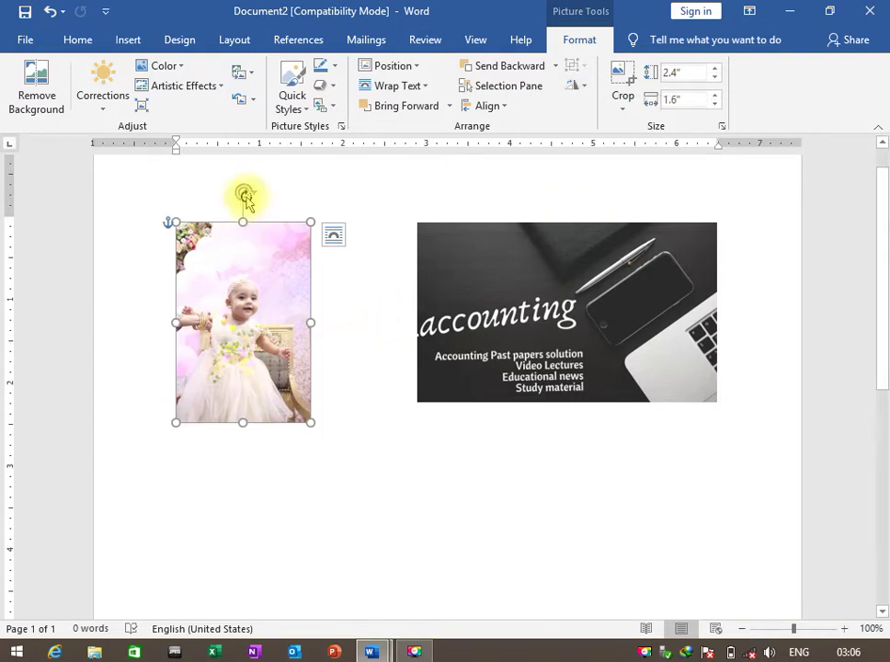
drag(247, 195, 270, 201)
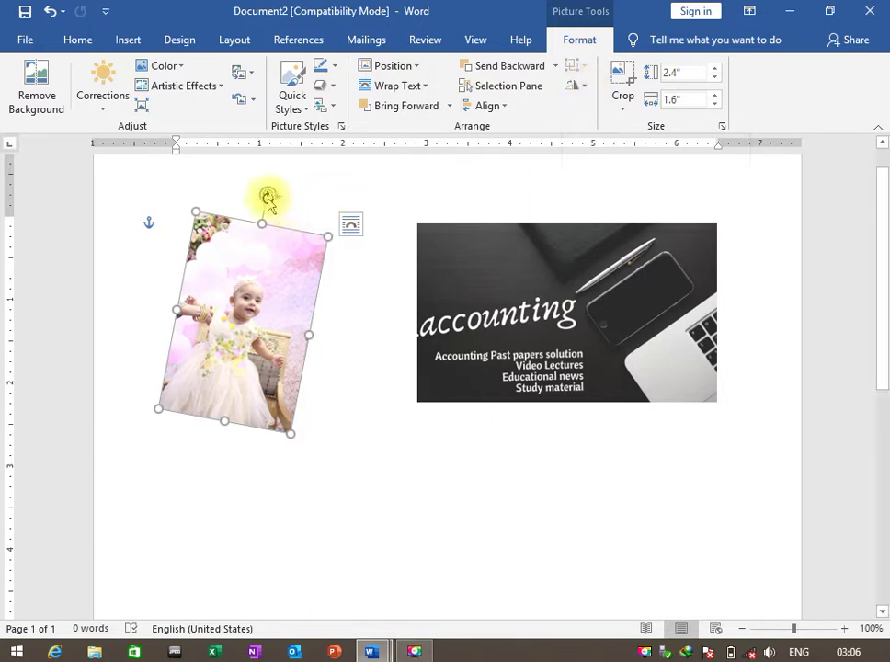
drag(266, 199, 282, 198)
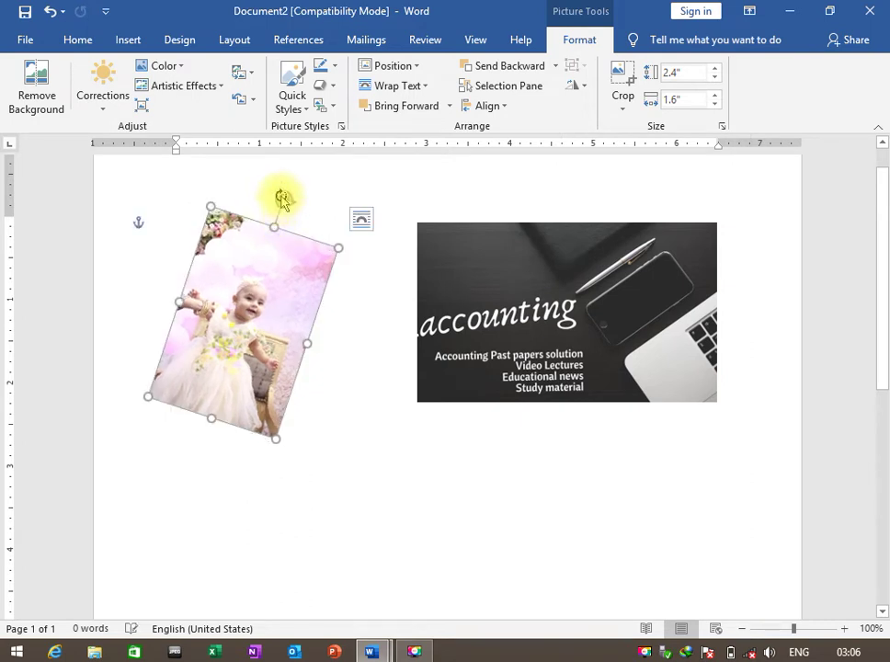
key(ctrl+z)
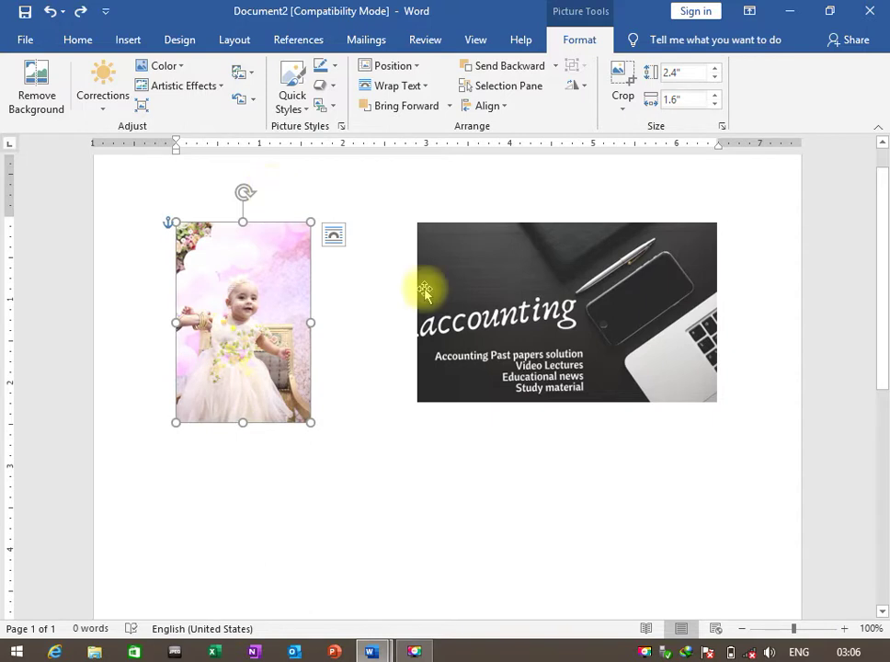
- Rotate the accounting picture counter-clockwise to a tilted angle
click(510, 250)
drag(567, 193, 519, 197)
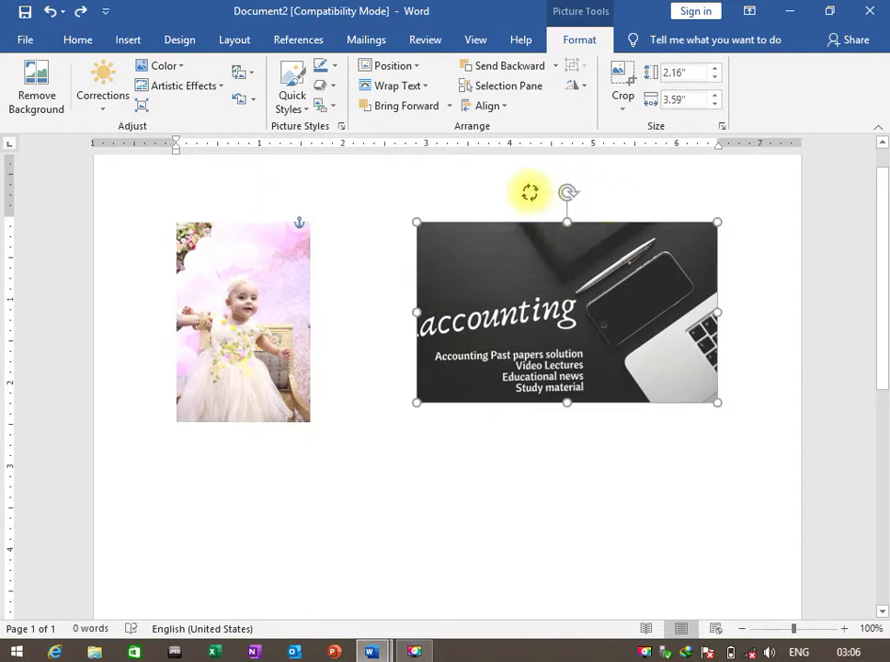
click(653, 469)
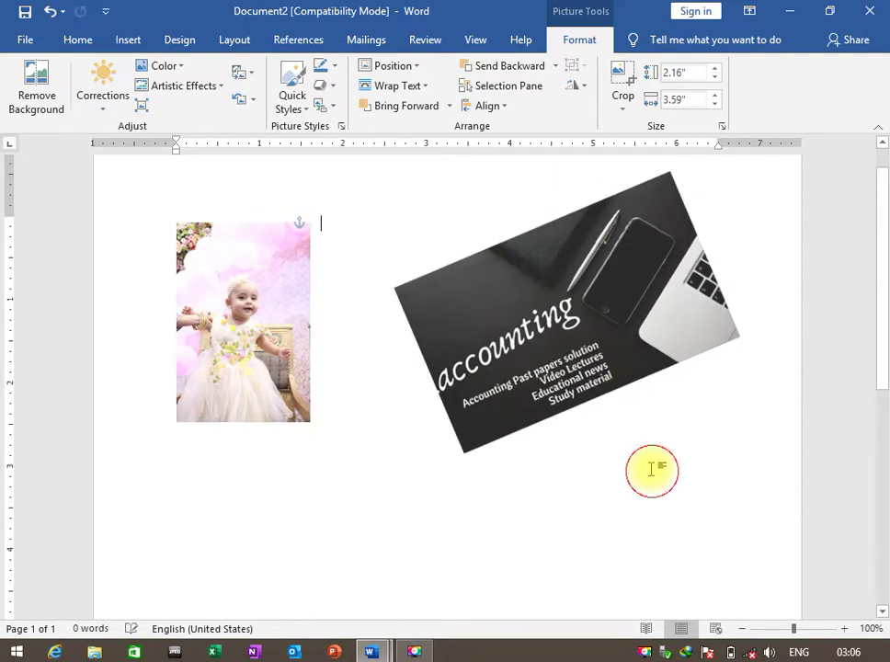
click(588, 361)
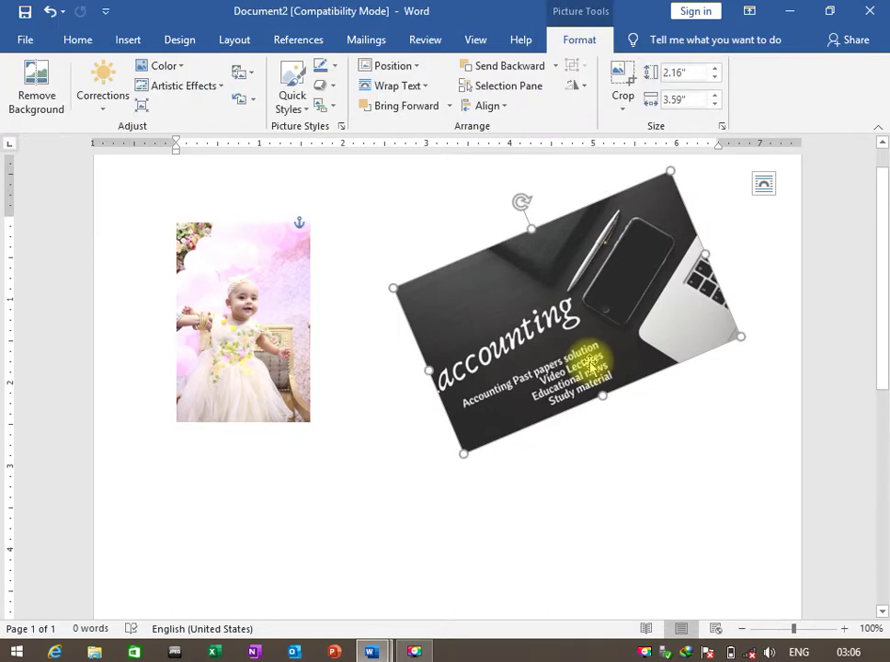
- Type RO on the new outline bullet after CROP, then return to the pictures document
key(alt+Tab)
text(RO)
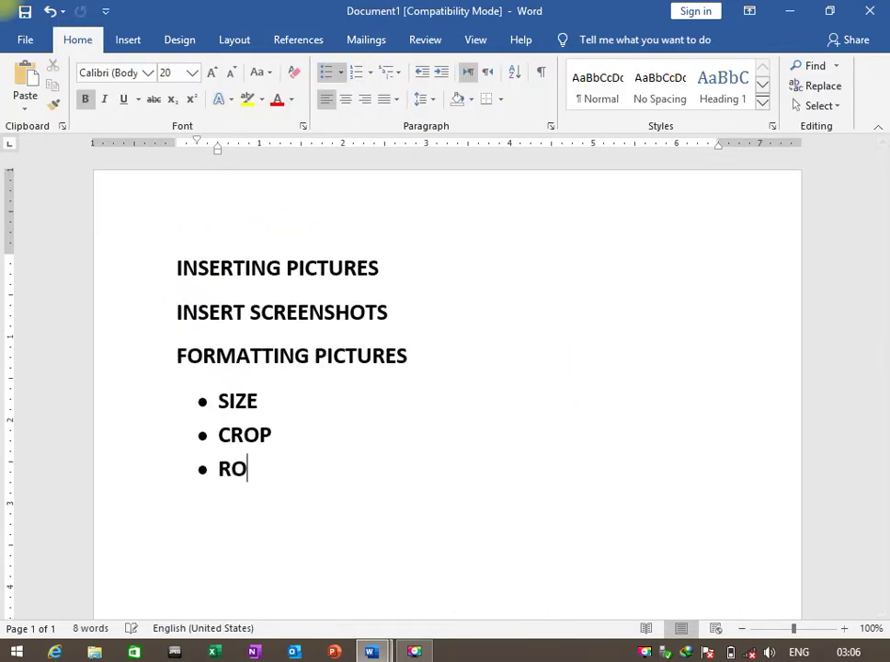
key(alt+Tab)
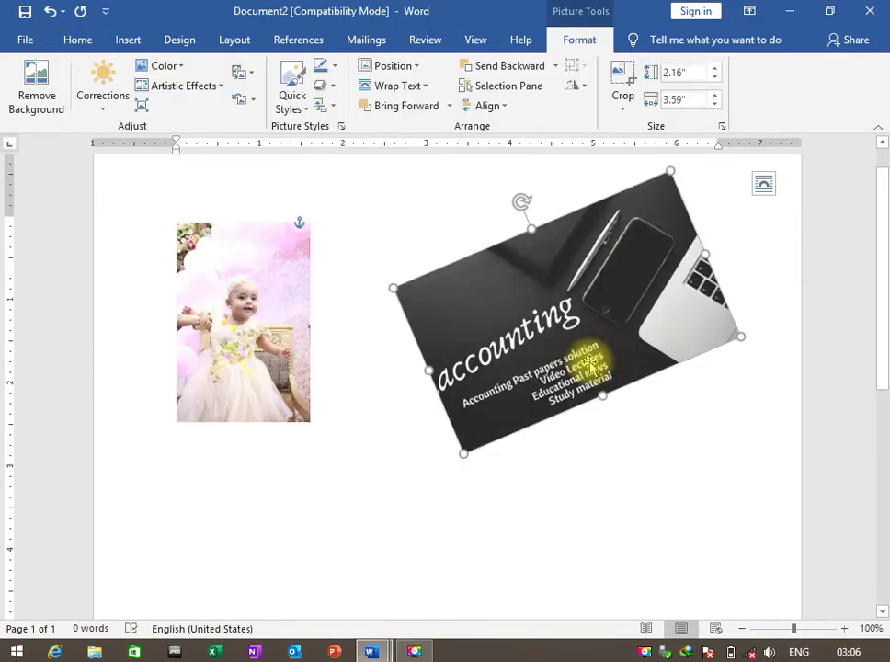
- Straighten the accounting picture and move it below the child photo
click(508, 117)
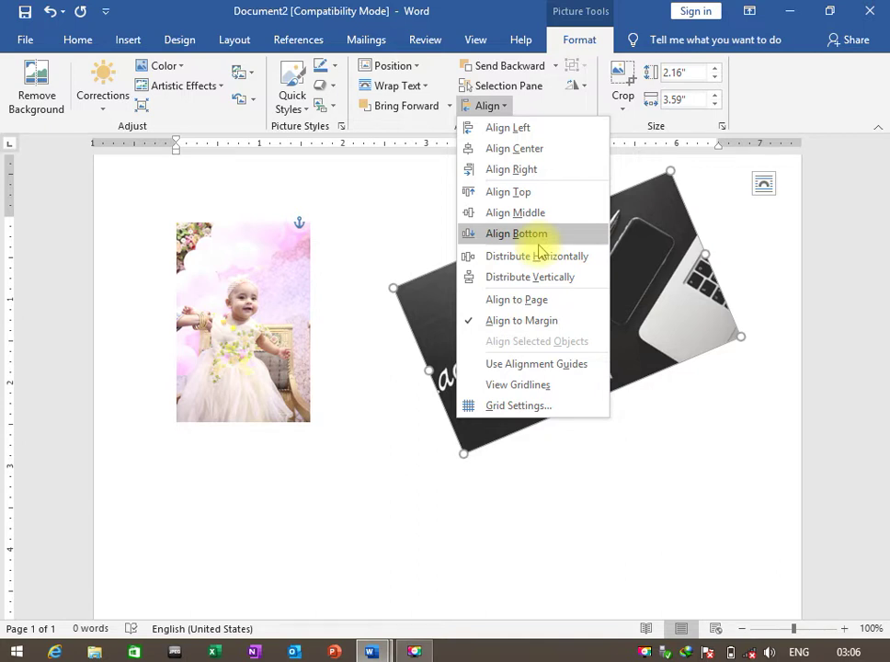
click(501, 313)
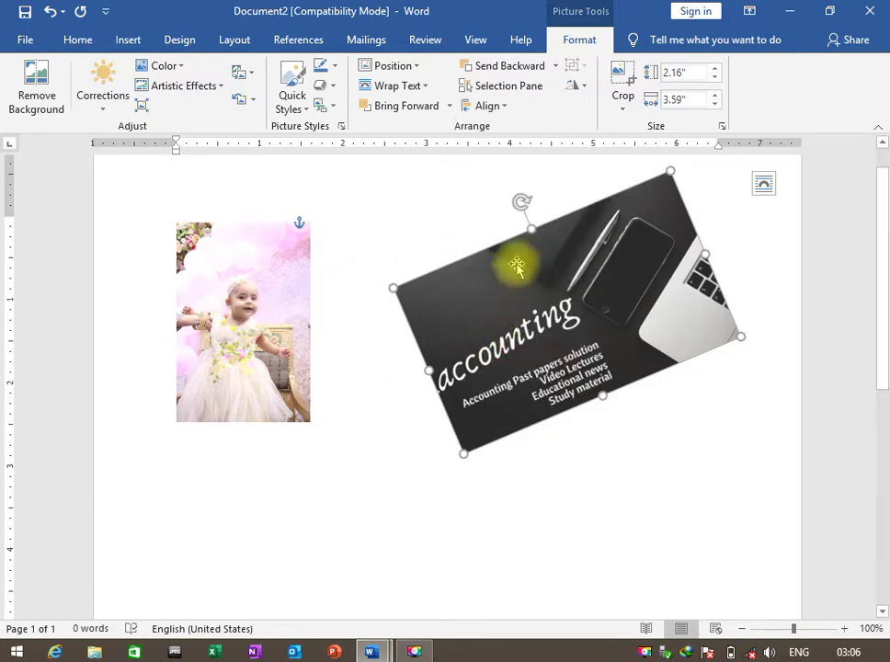
key(ctrl+z)
mouse_move(518, 308)
mouse_down()
mouse_move(360, 507)
mouse_move(289, 544)
mouse_up()
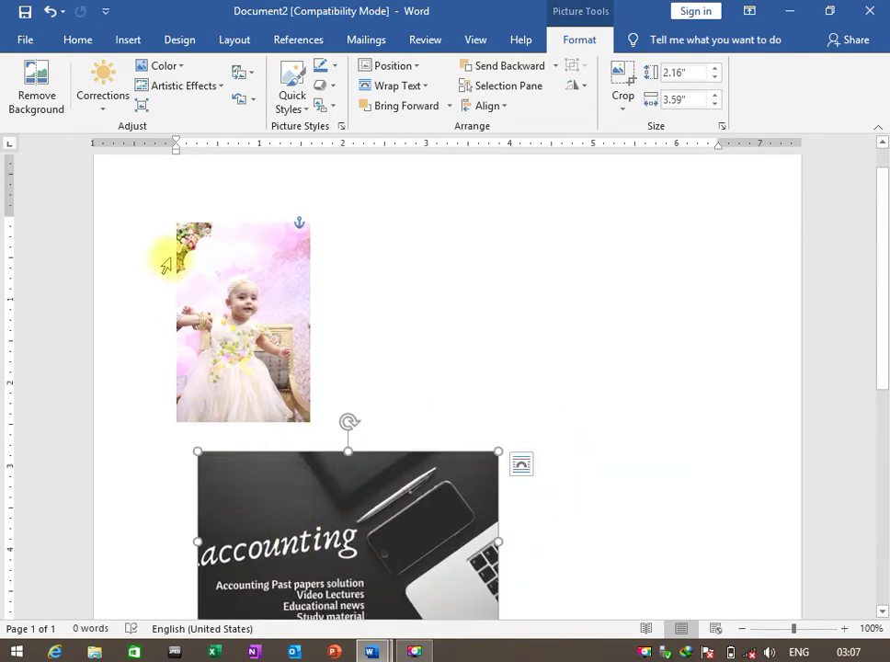
- Align the left edges of the child photo and the accounting picture
click(234, 290)
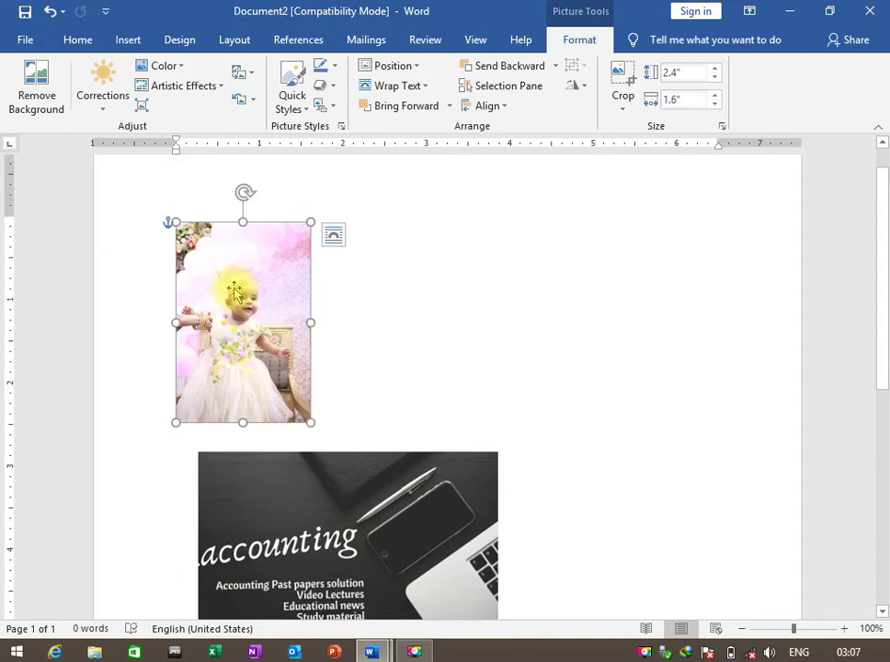
shift+click(270, 489)
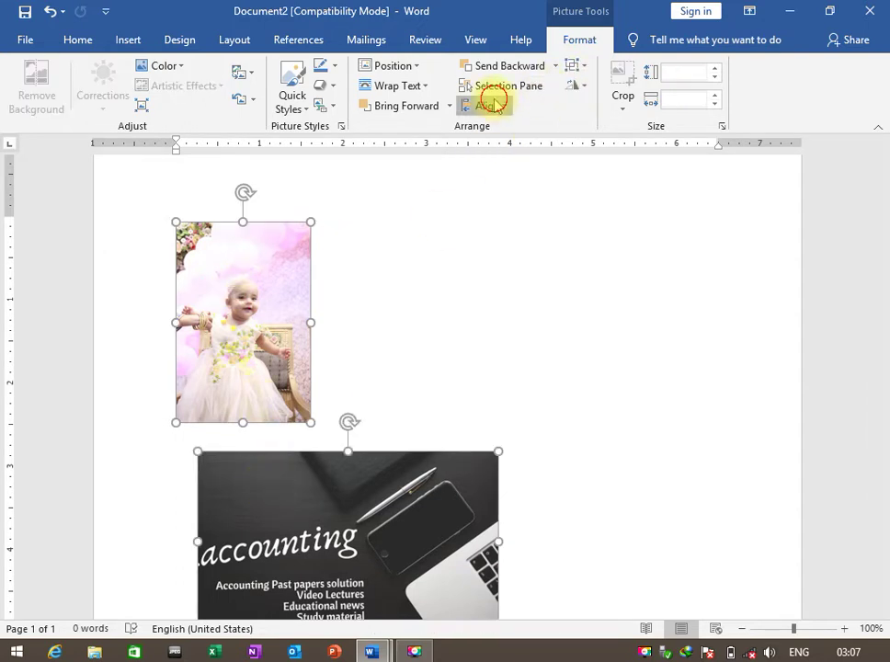
click(487, 105)
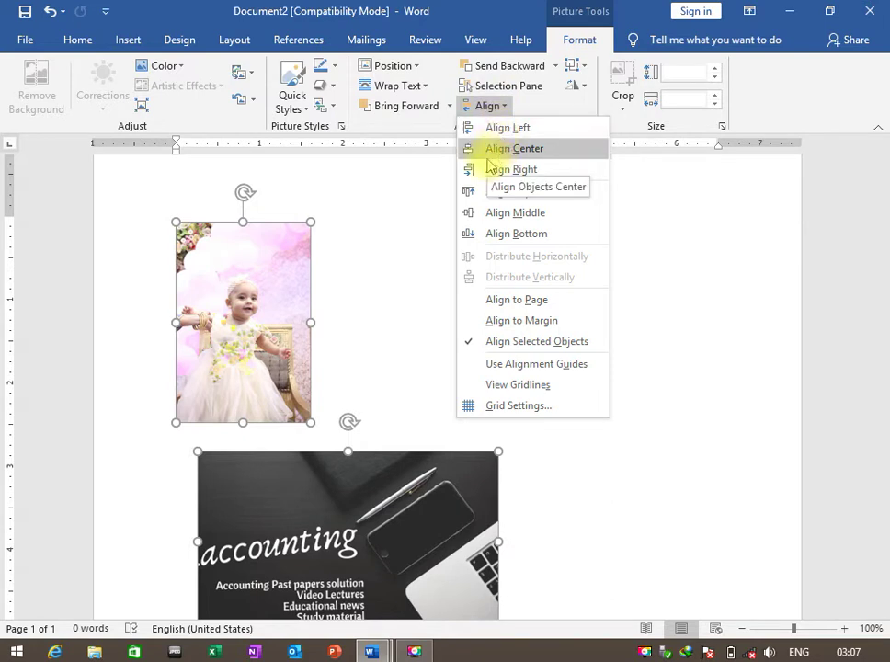
click(492, 129)
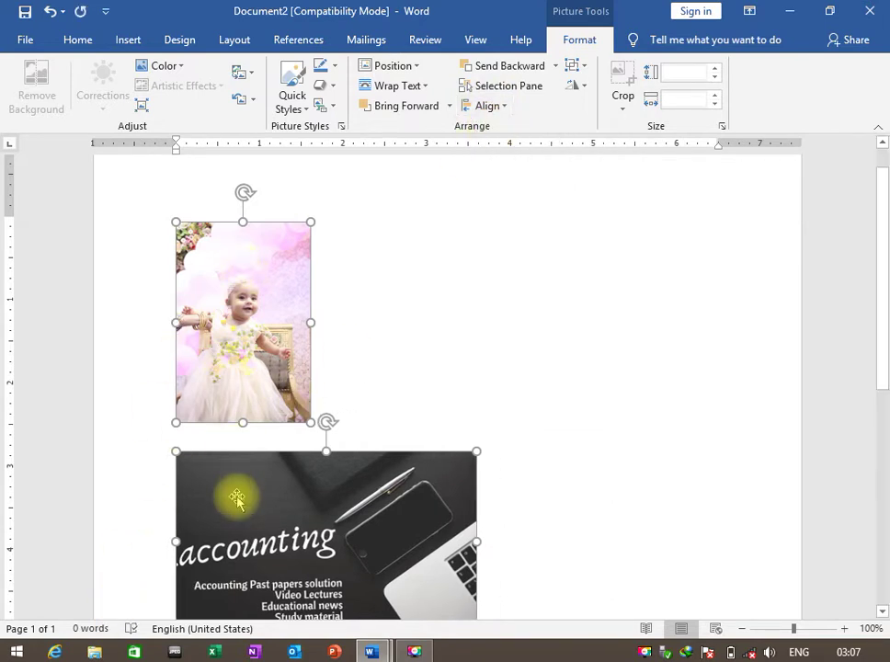
click(359, 386)
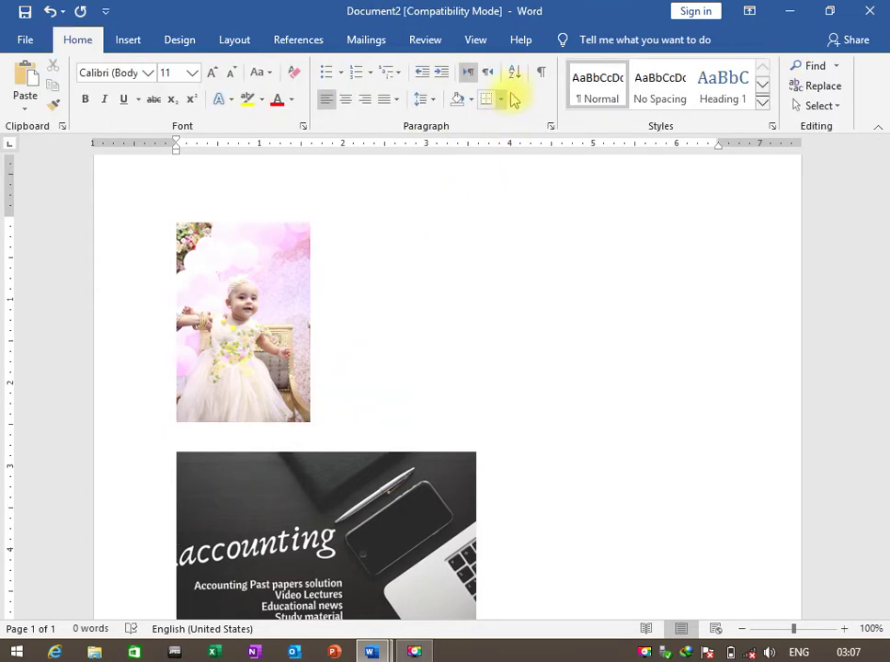
- Group the two pictures into one object and check they move together
click(292, 292)
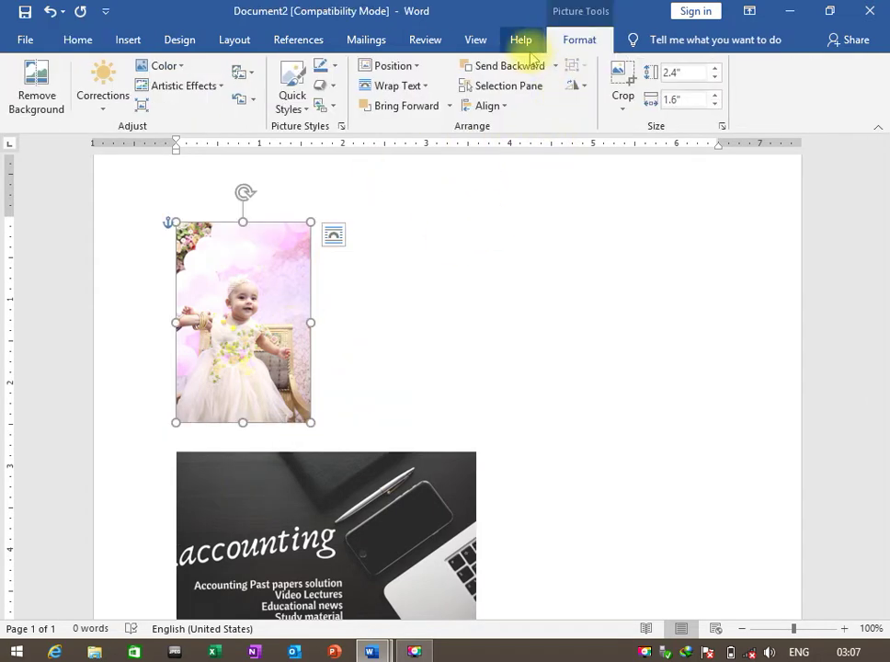
click(508, 108)
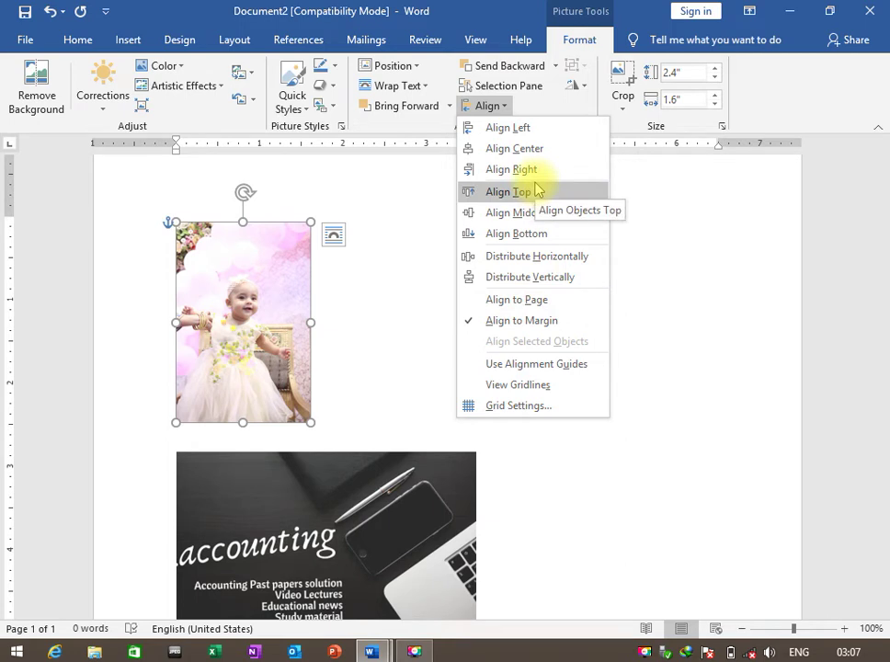
click(411, 277)
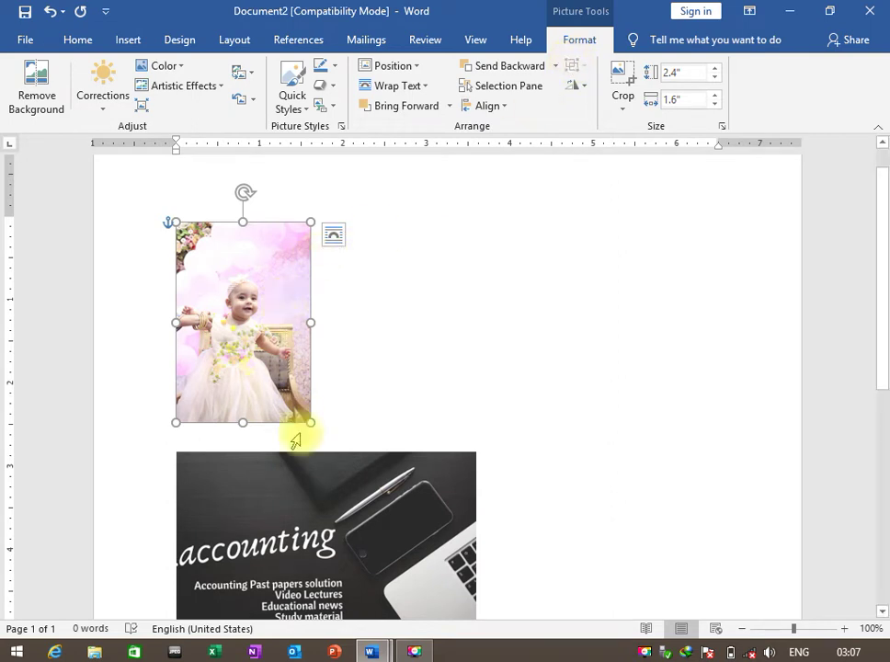
ctrl+click(317, 477)
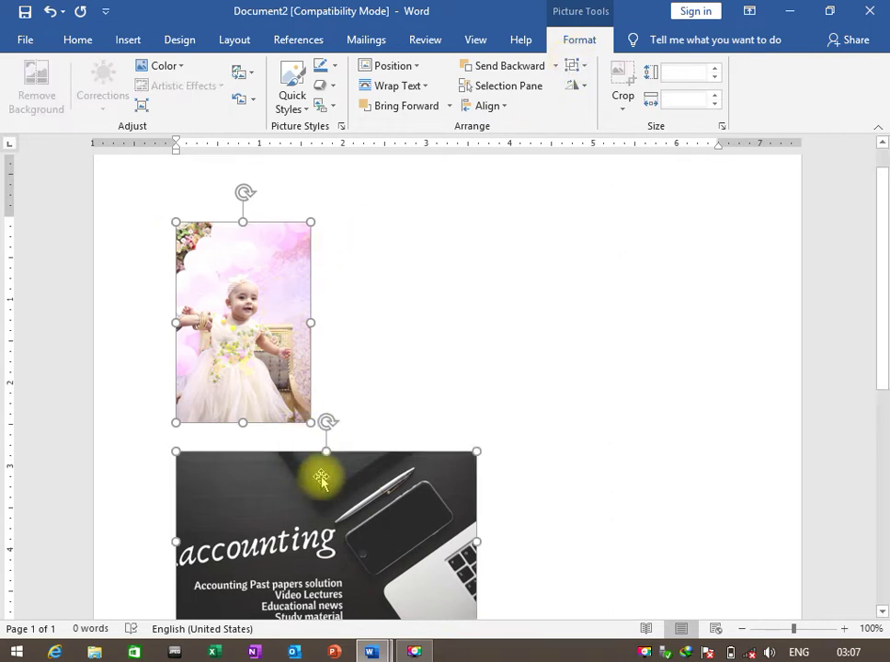
click(571, 69)
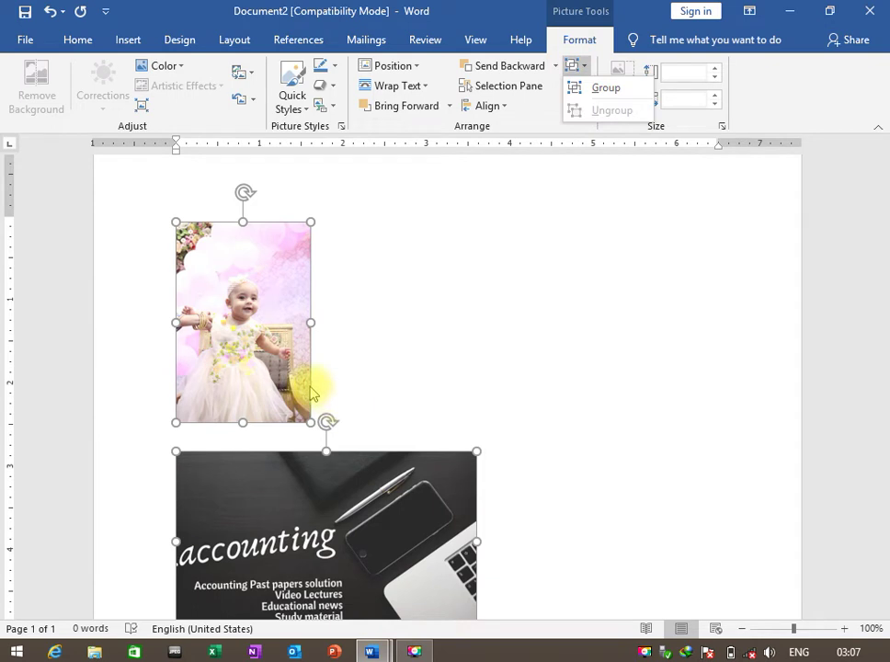
click(608, 88)
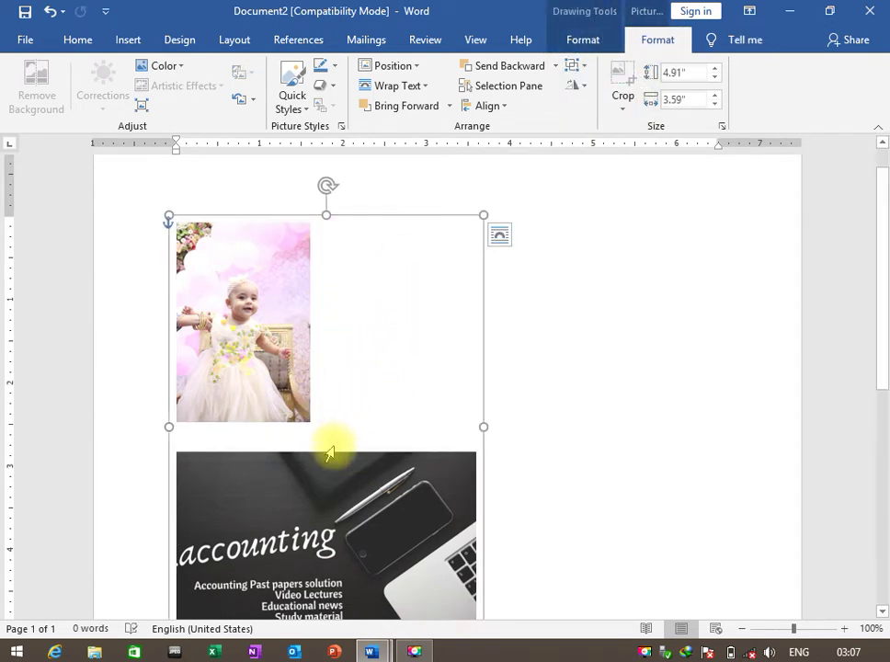
drag(349, 423, 564, 370)
click(564, 370)
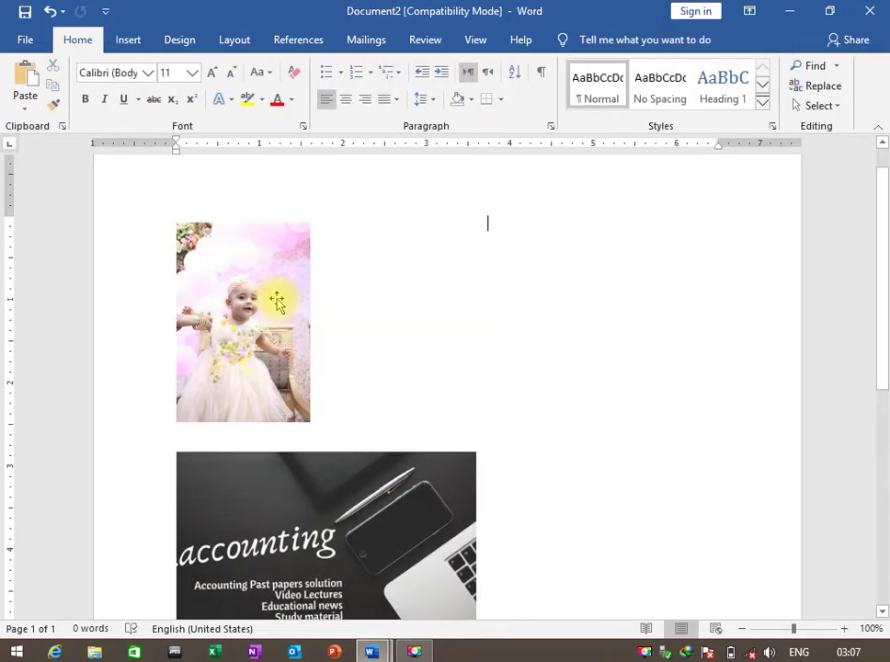
drag(278, 298, 275, 299)
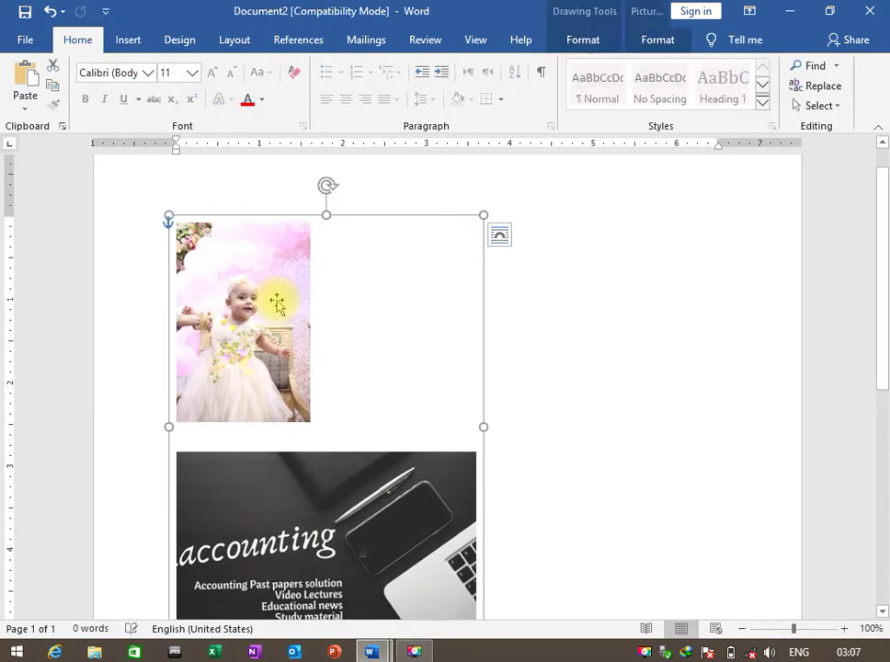
- Ungroup the pictures, move each one to the right, then return both to their places
click(650, 39)
click(573, 66)
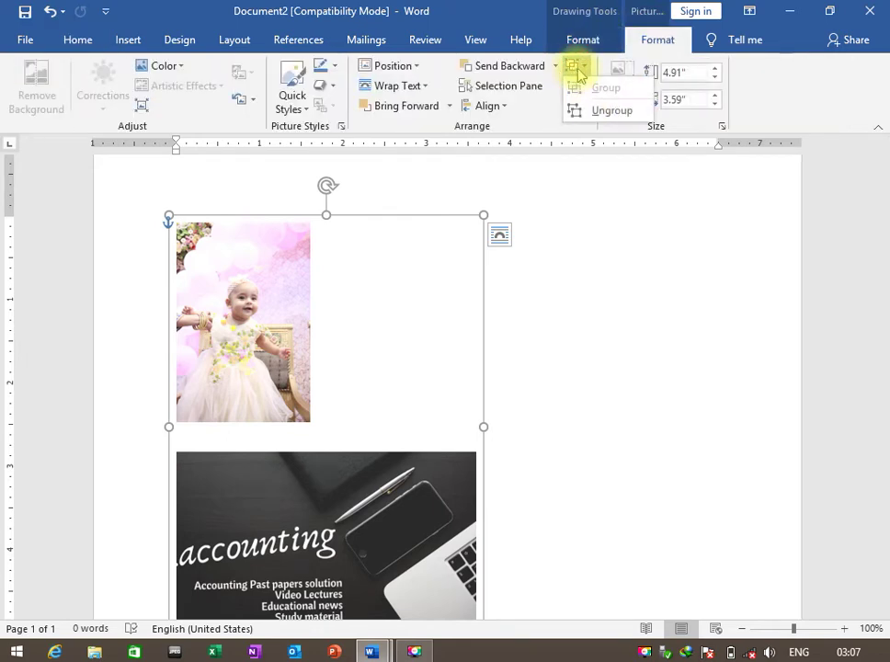
click(602, 111)
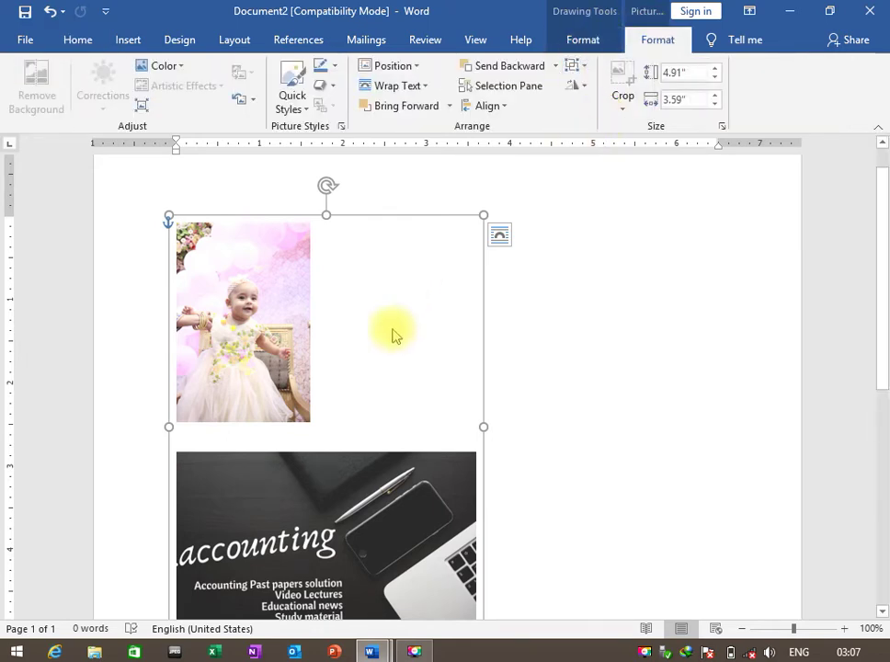
click(550, 364)
drag(235, 308, 336, 266)
drag(307, 472, 405, 459)
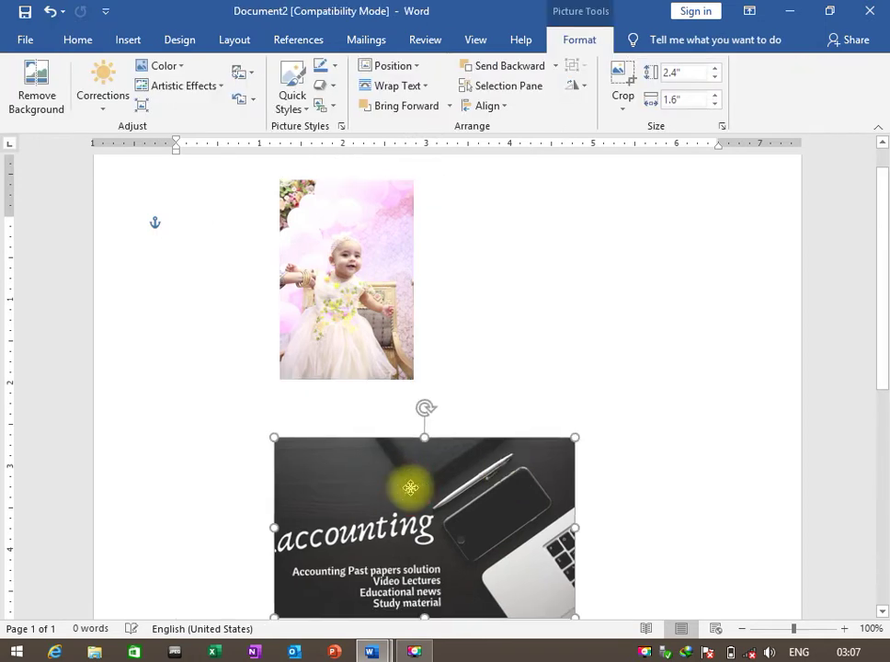
drag(362, 345, 311, 372)
drag(359, 501, 293, 514)
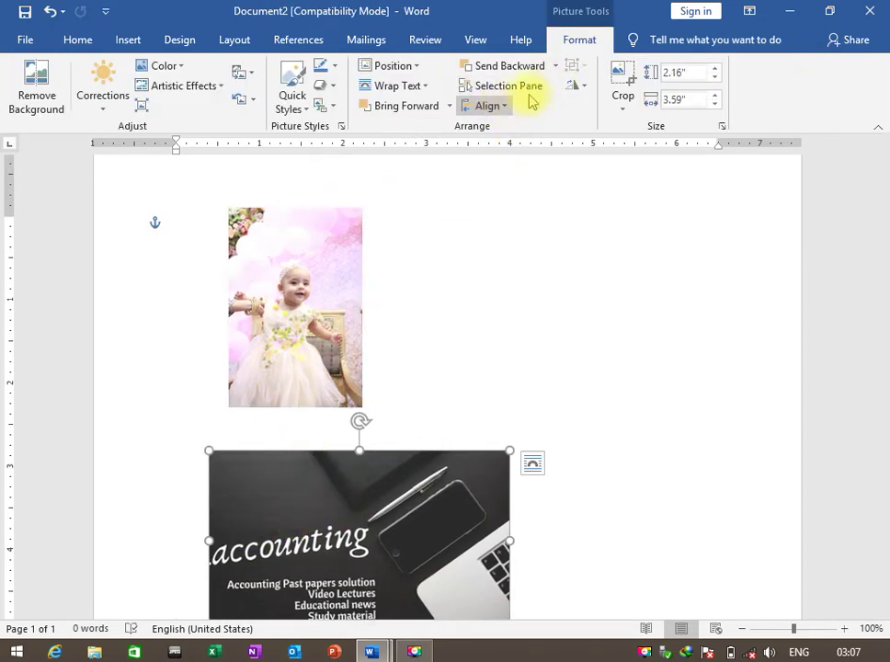
- Add an ALIGN bullet to the topics outline with a new empty bullet below it
key(alt+Tab)
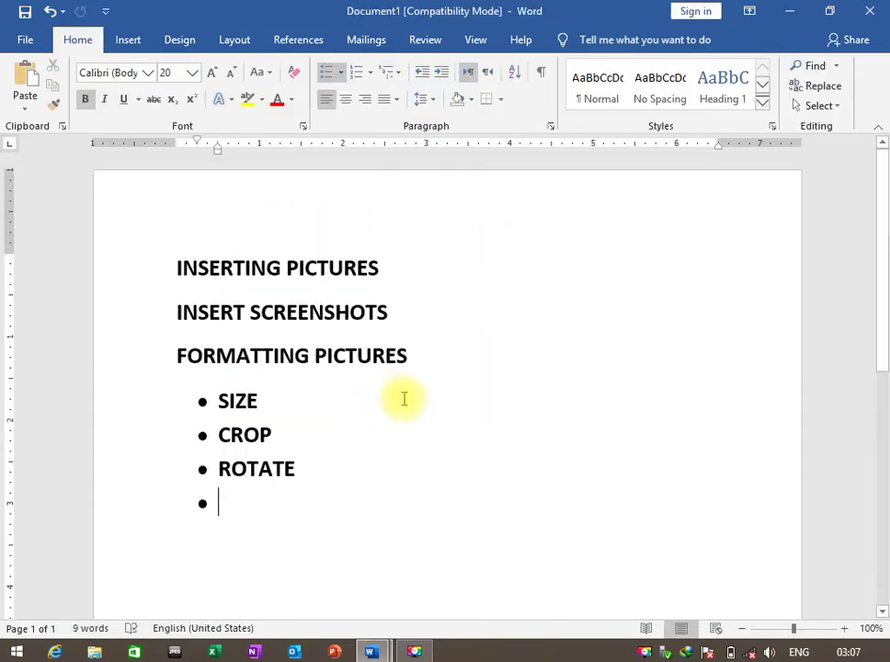
text(ALIGN)
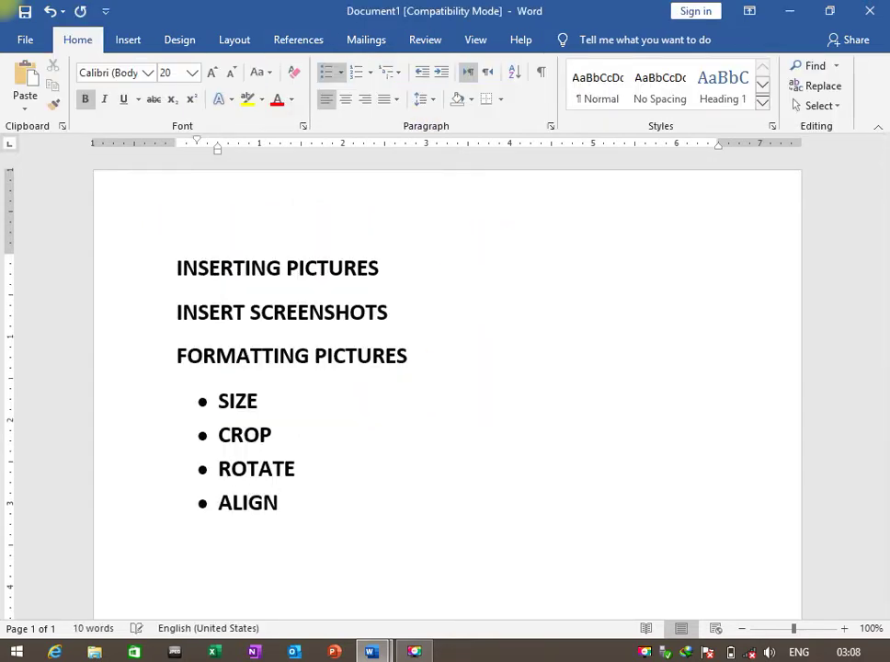
key(Return)
key(alt+Tab)
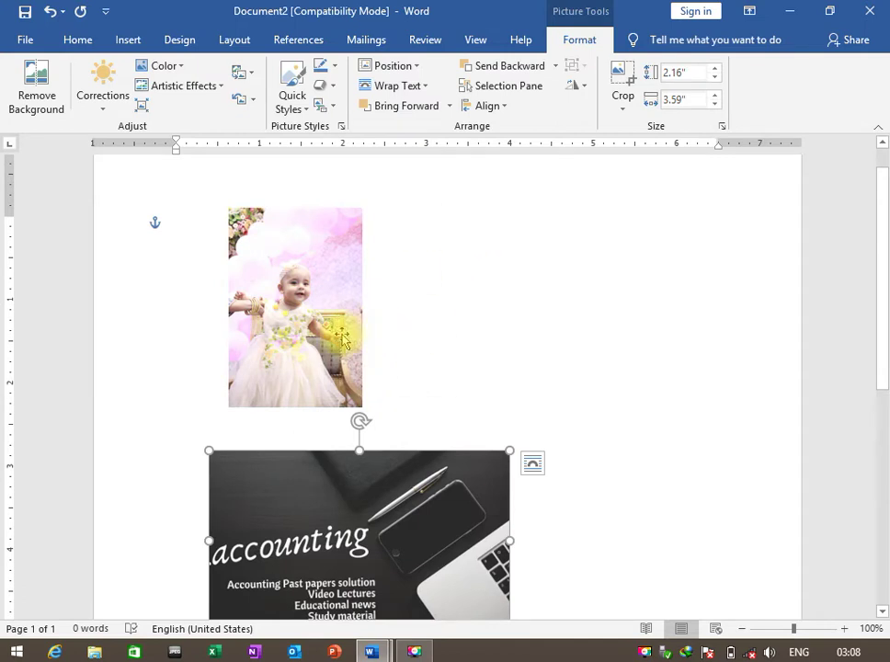
- Position the baby photo at the top left, then at the top centre of the page
click(313, 286)
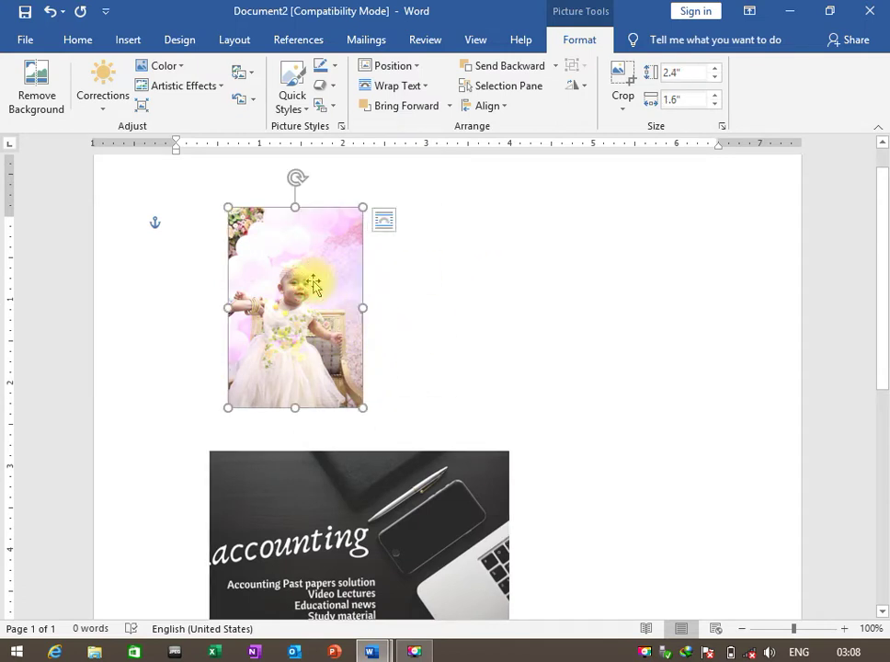
click(417, 71)
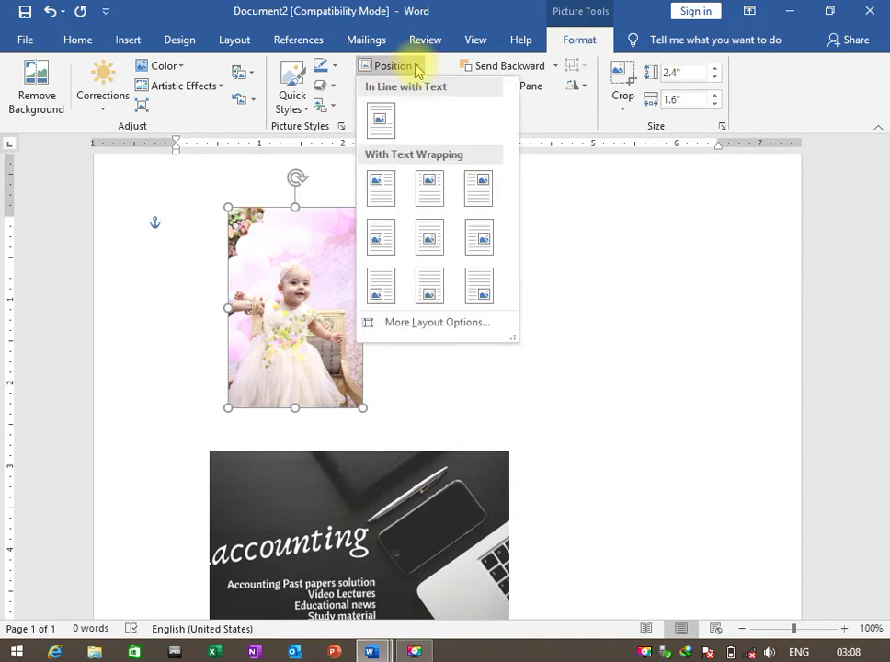
click(383, 191)
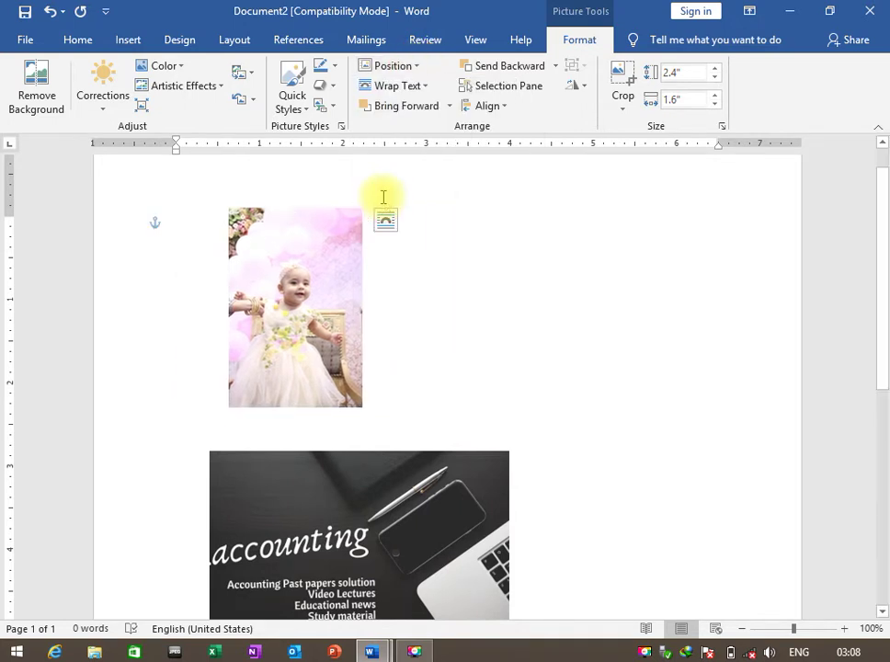
click(394, 85)
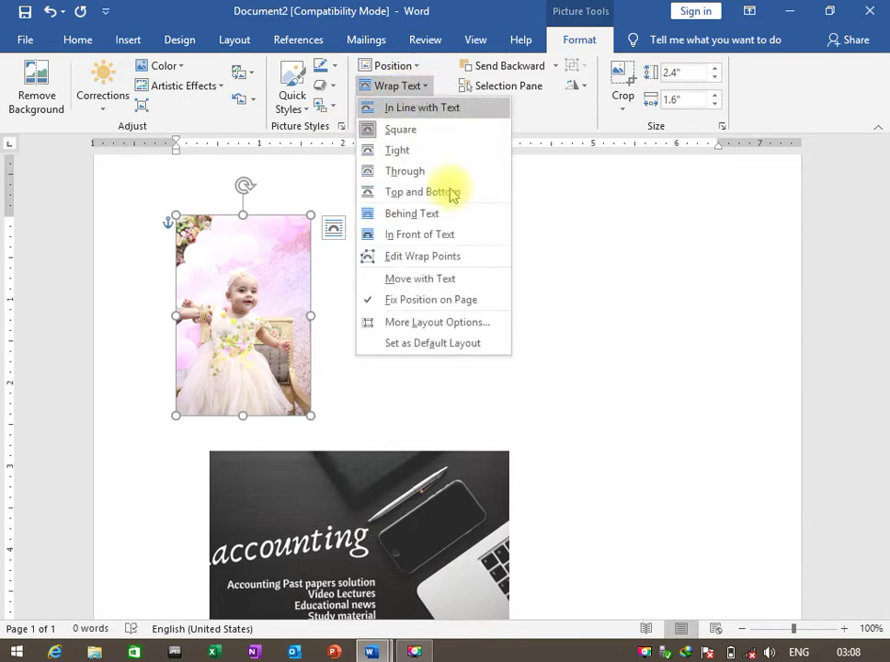
click(446, 87)
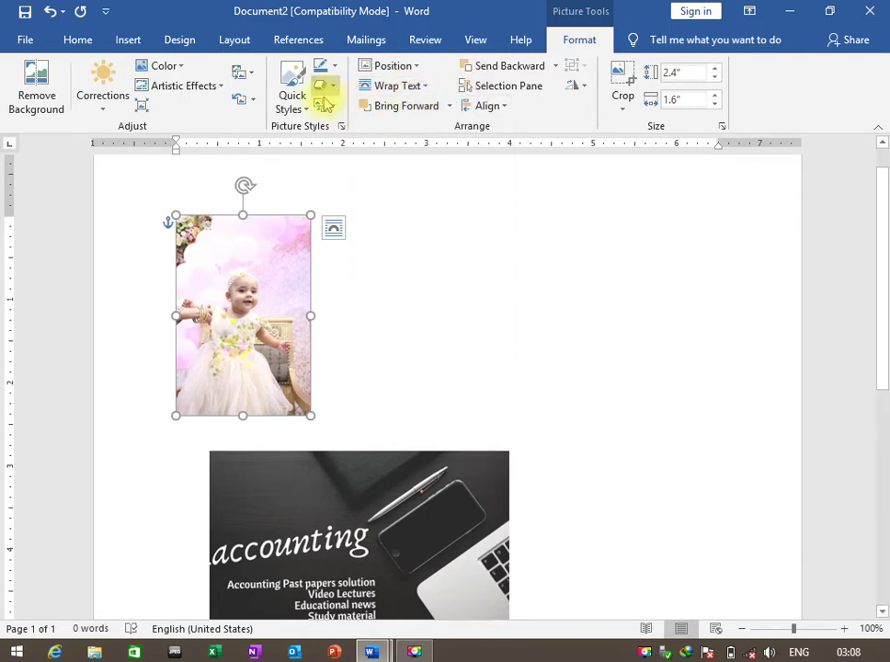
click(393, 68)
click(429, 187)
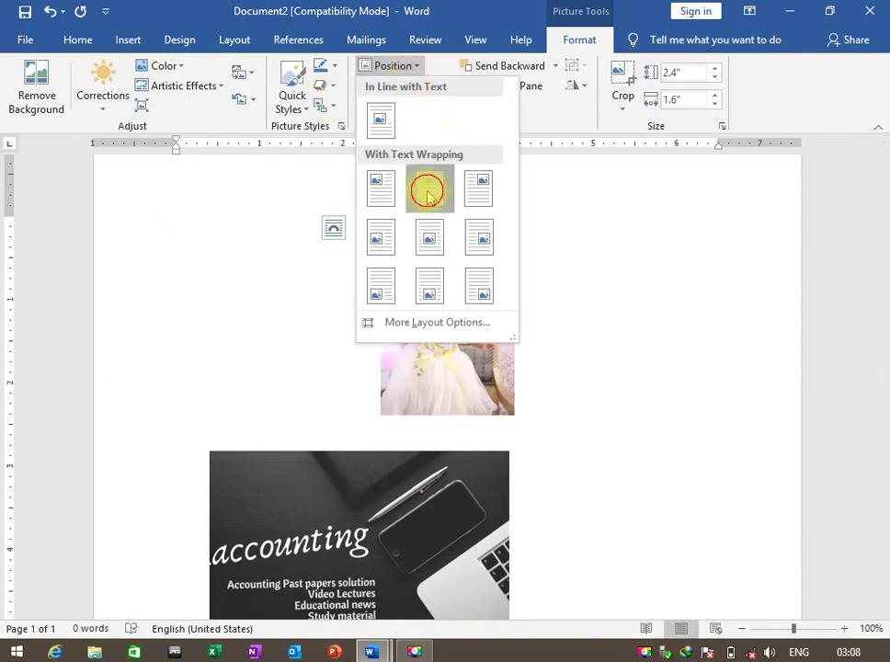
- Try the Top Right and Bottom Left page positions for the baby photo
click(413, 68)
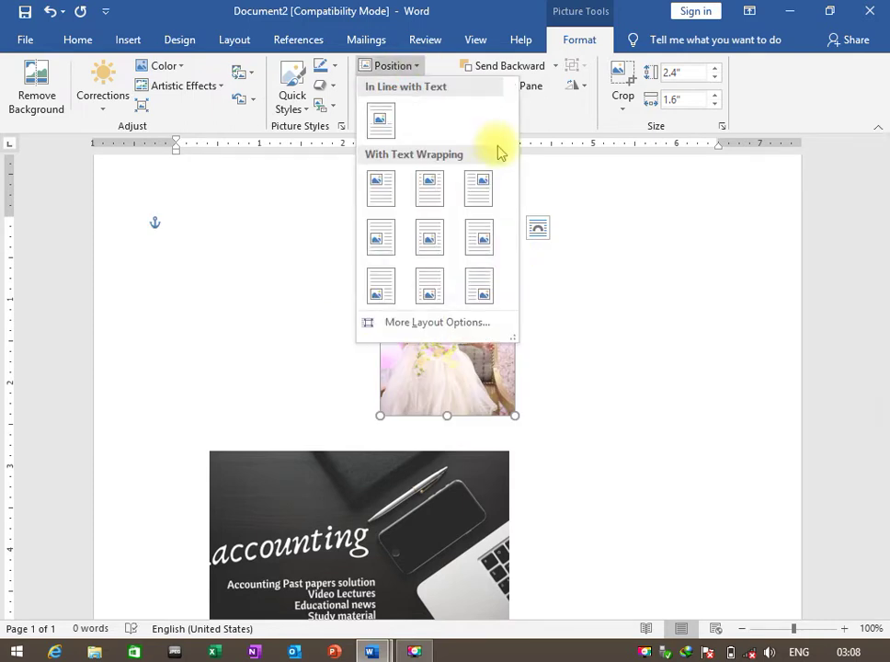
click(478, 187)
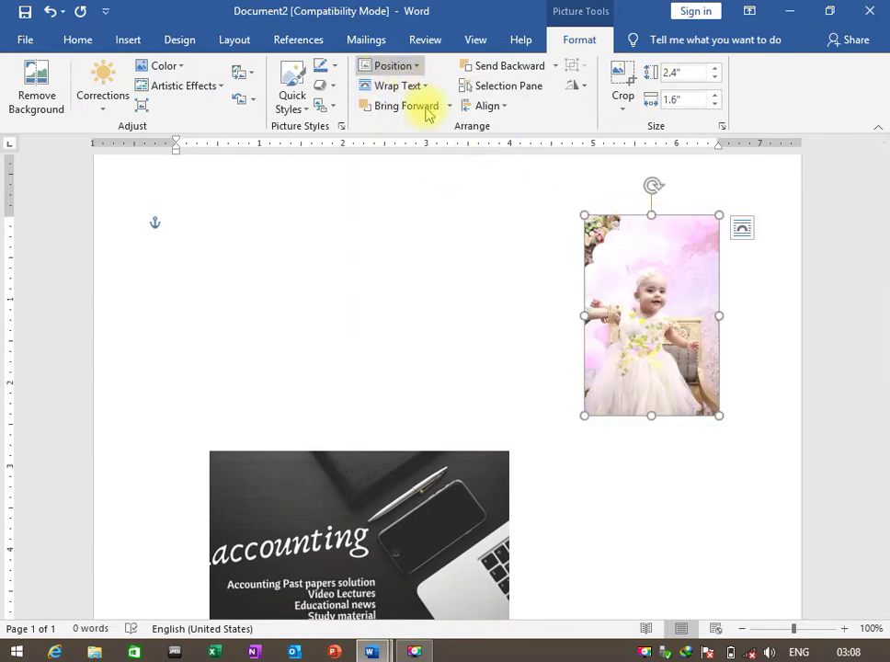
click(393, 66)
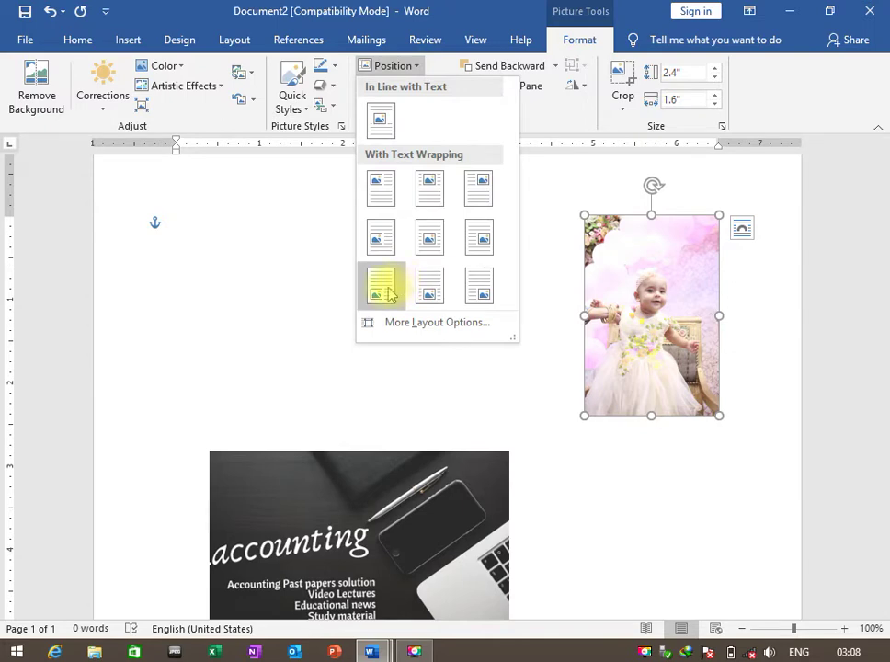
click(386, 292)
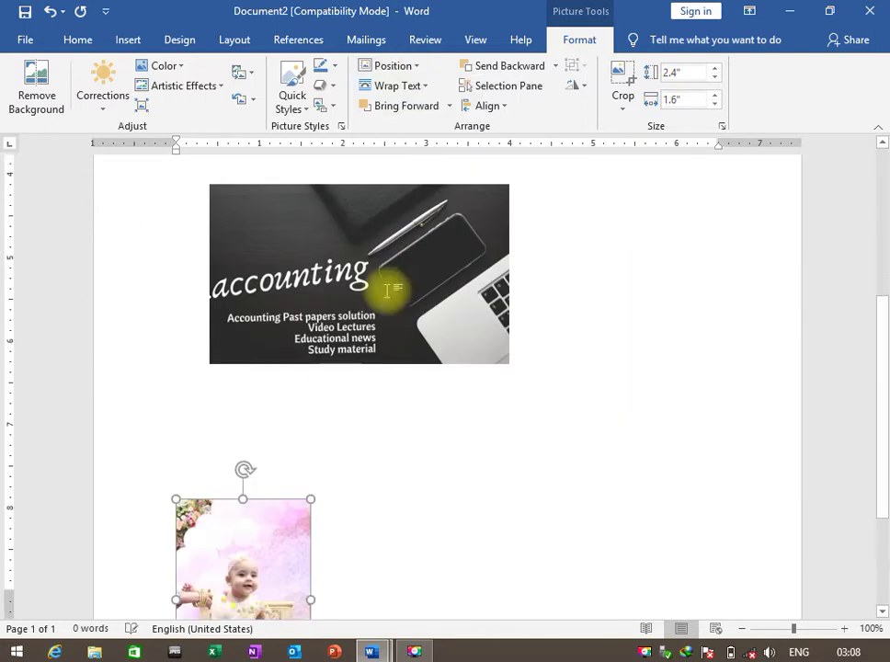
click(416, 85)
click(395, 65)
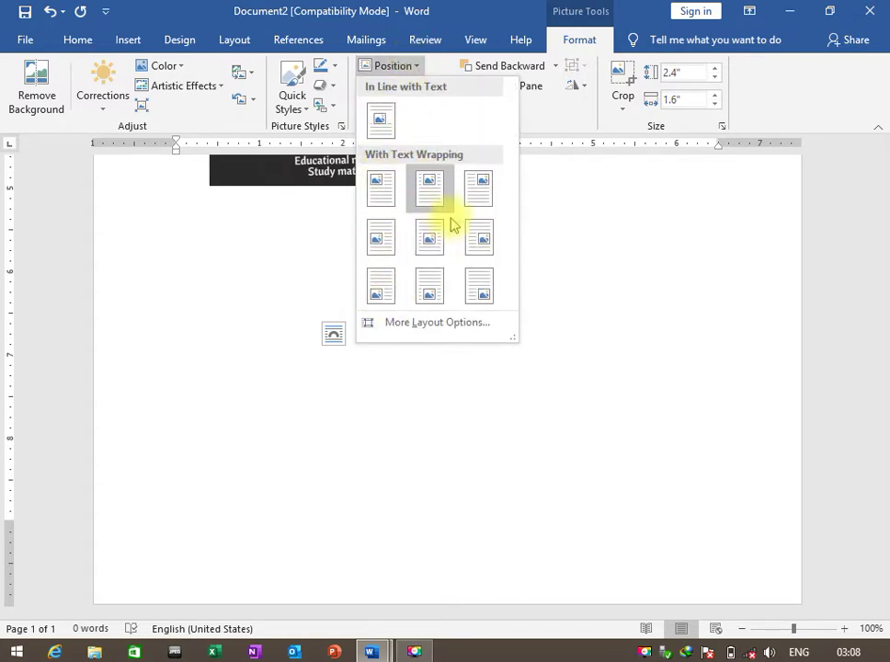
key(Escape)
- Move the baby photo from the bottom back to the top centre of the page
scroll(552, 296, up, 3)
scroll(426, 298, up, 1)
click(280, 552)
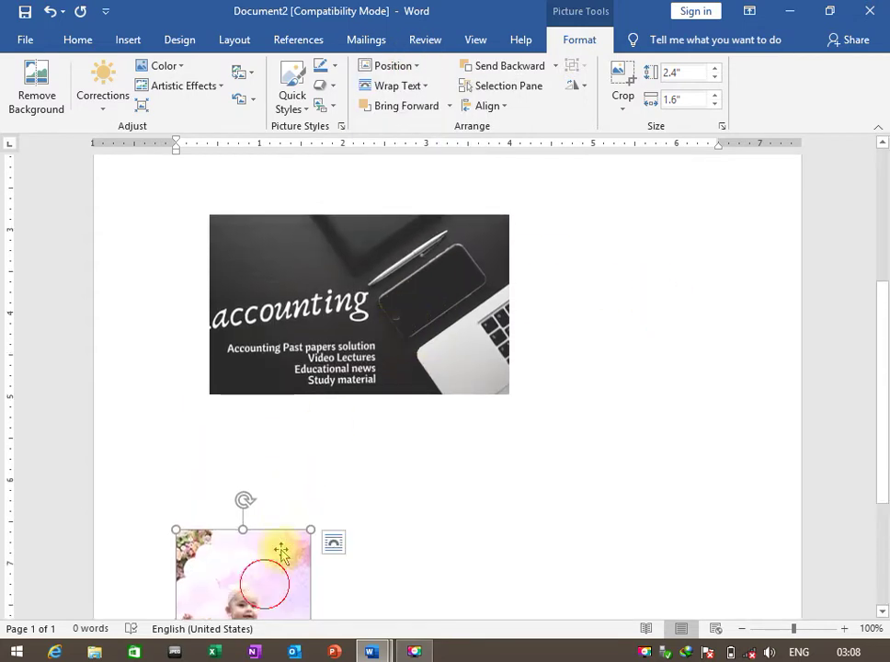
click(416, 66)
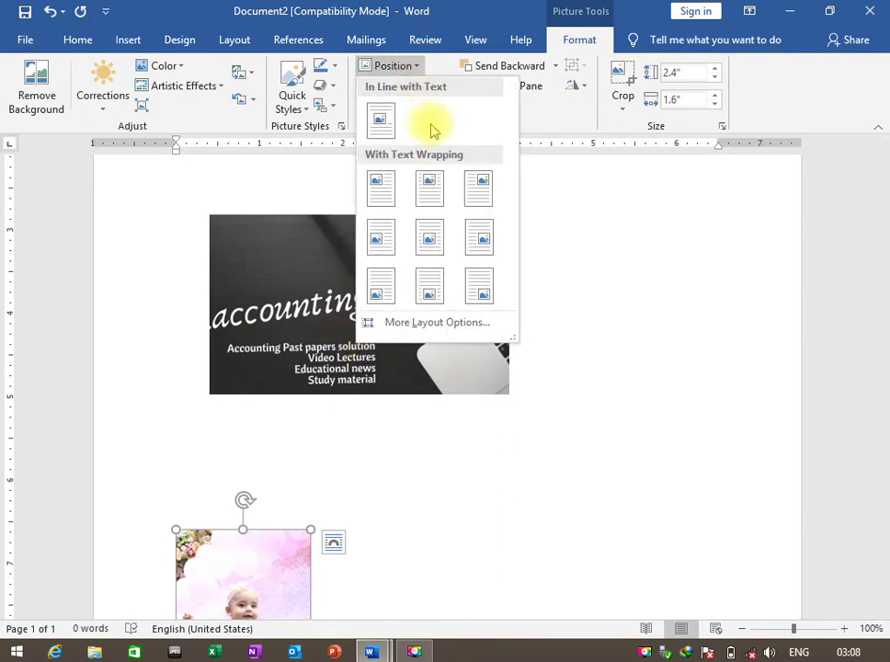
click(439, 190)
scroll(457, 264, up, 1)
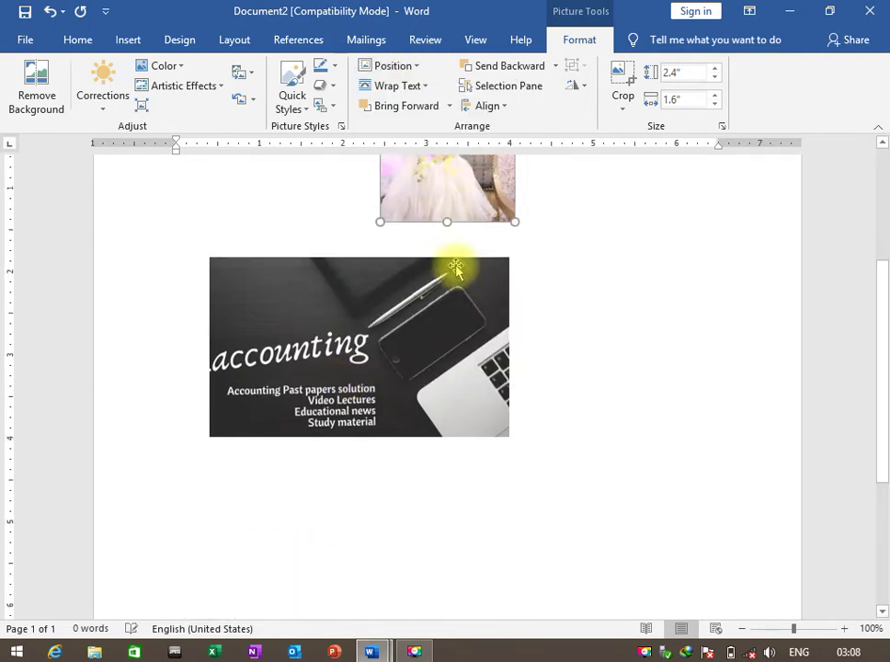
scroll(457, 264, up, 4)
scroll(425, 303, up, 1)
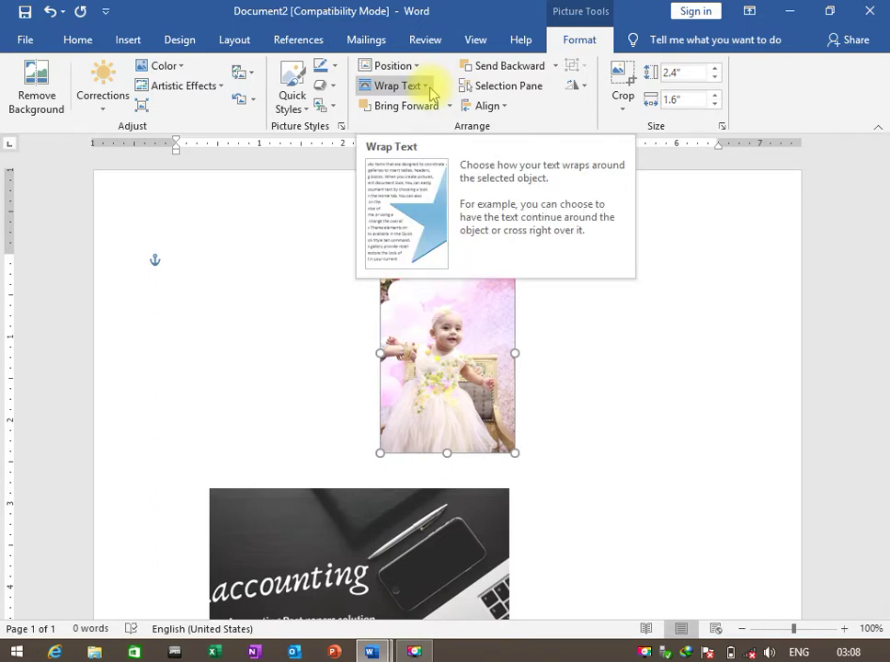
click(355, 537)
click(435, 357)
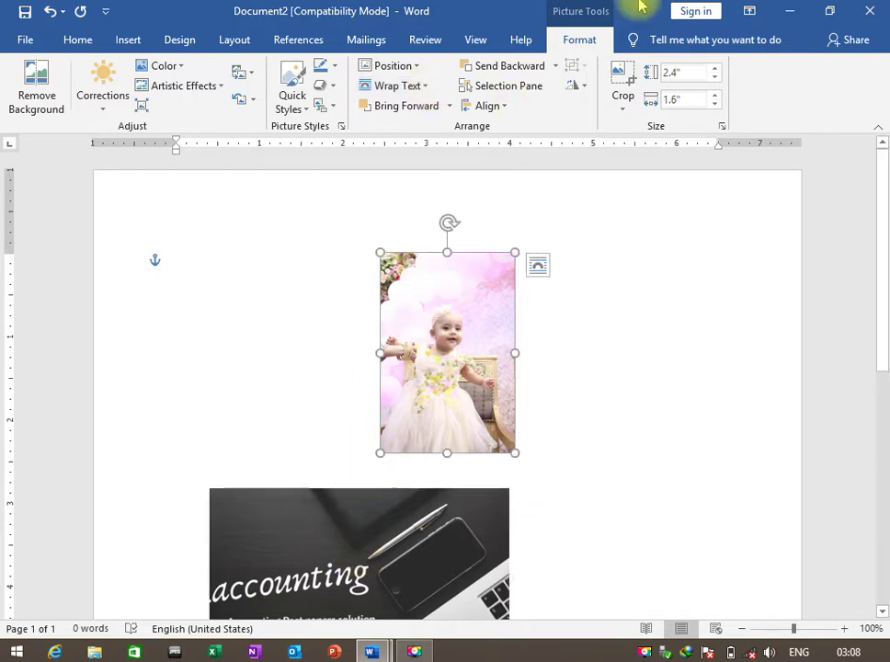
click(633, 109)
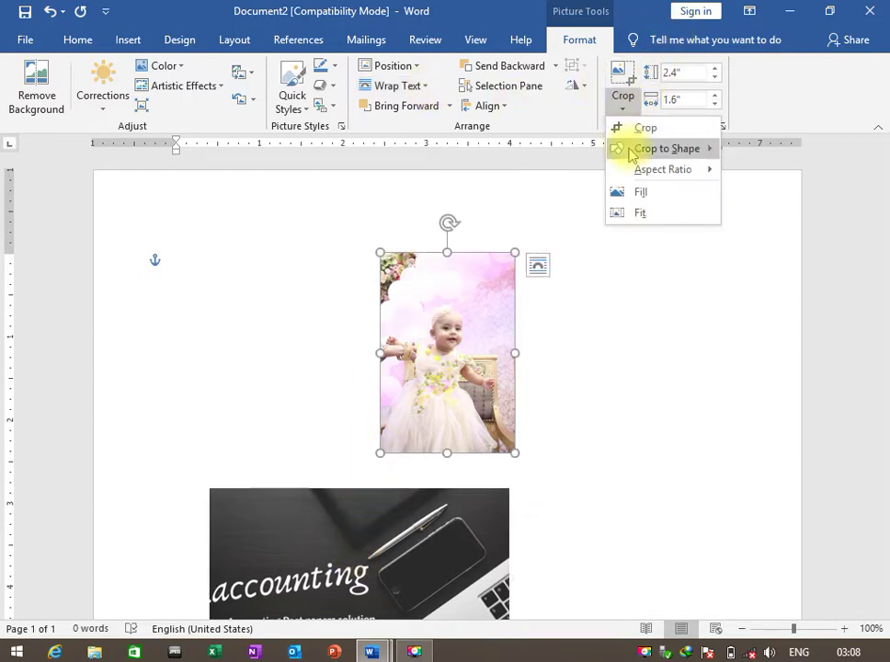
mouse_move(666, 148)
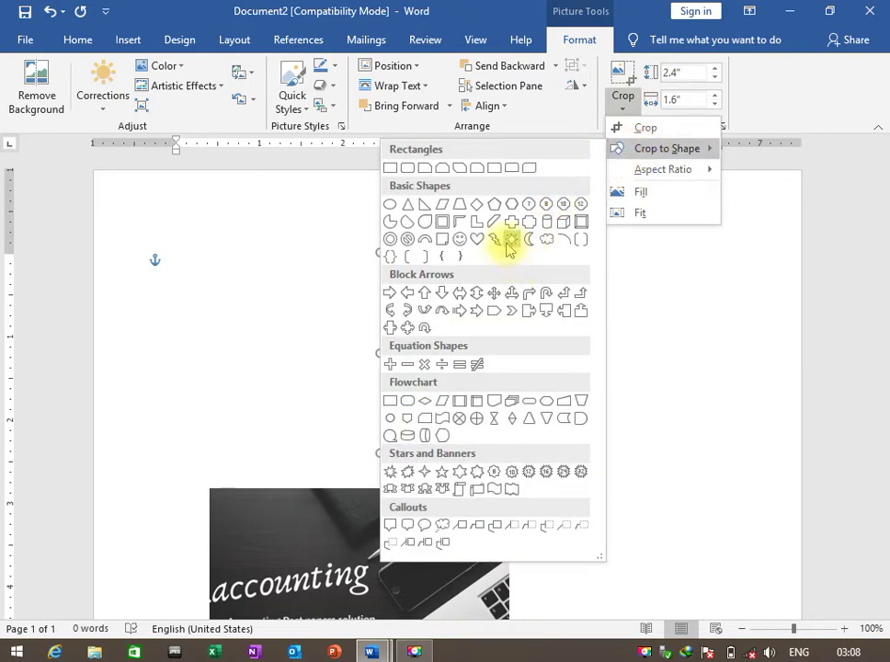
- Try a Pentagon crop on the baby photo, undo it, then crop the accounting picture to Pentagon
click(495, 205)
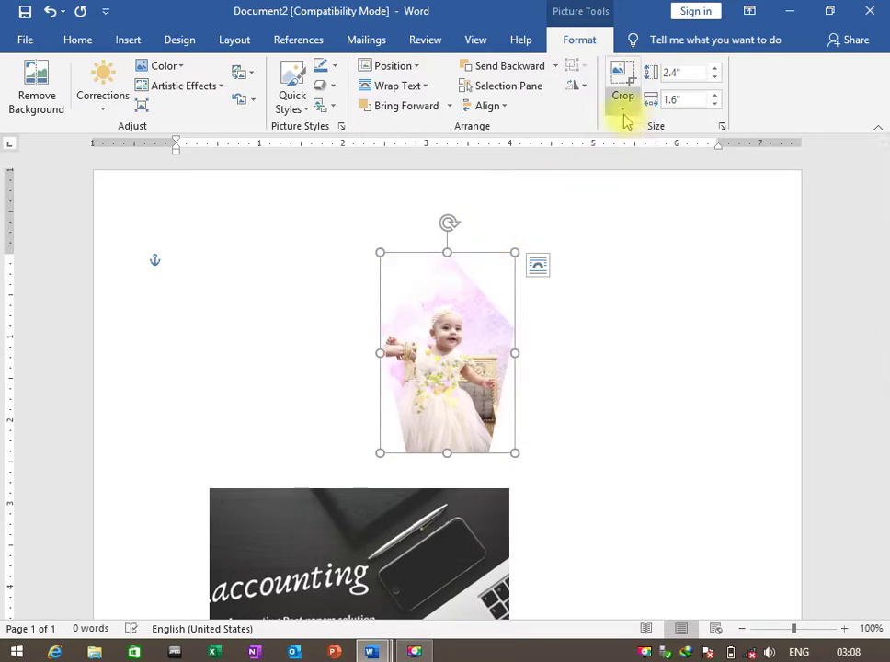
key(ctrl+z)
key(ctrl+z)
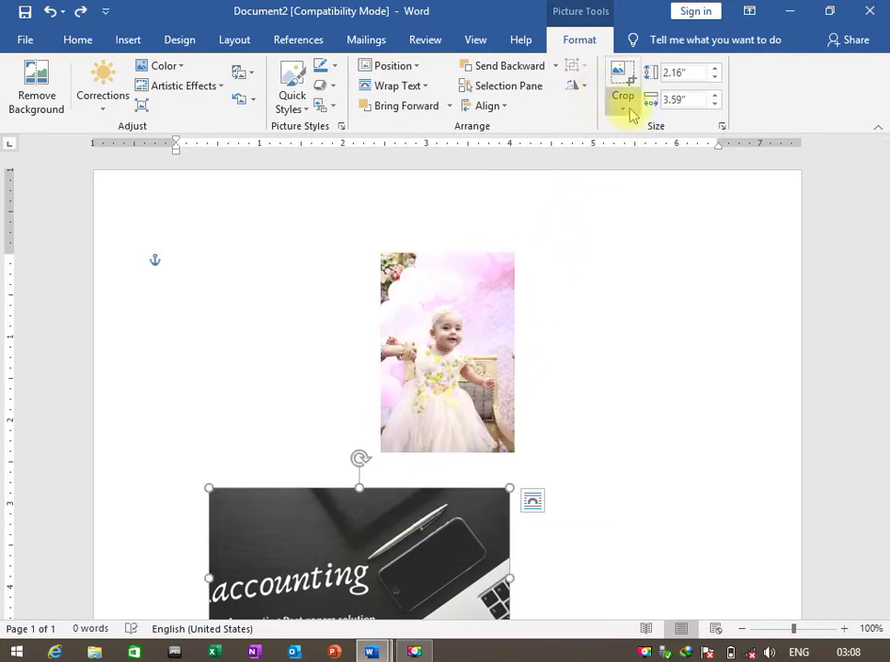
click(630, 112)
mouse_move(666, 148)
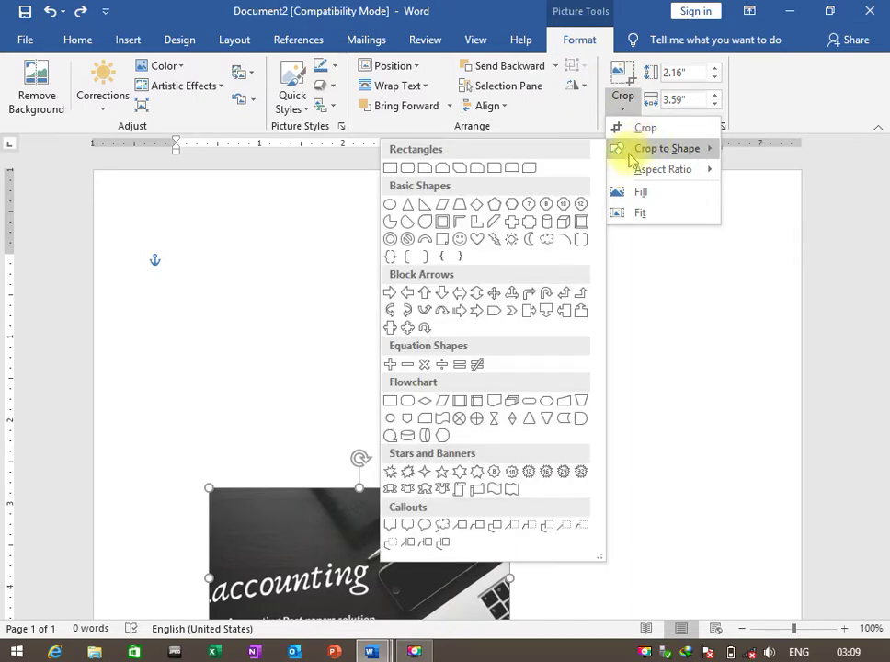
click(493, 205)
scroll(579, 352, down, 2)
scroll(542, 326, down, 2)
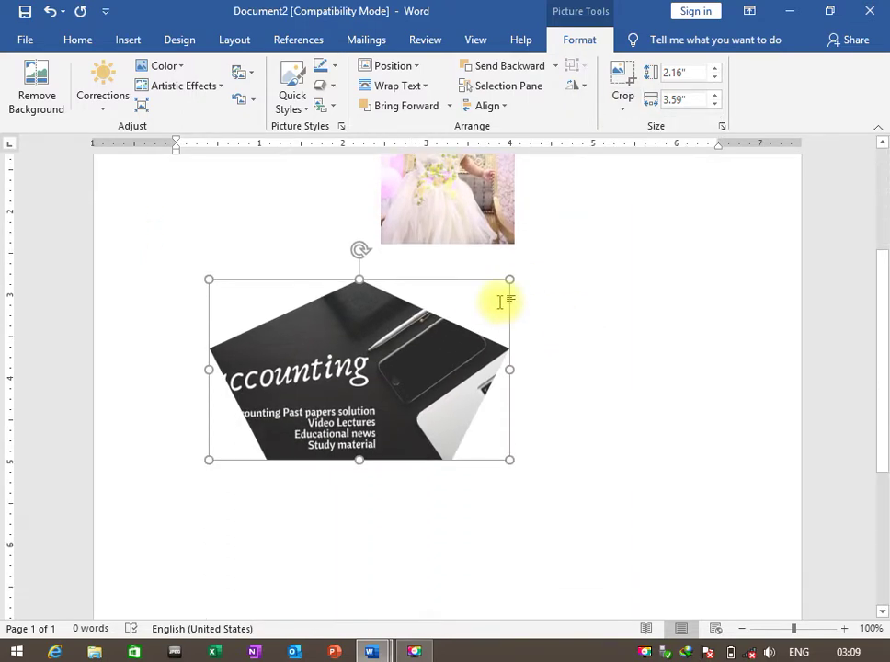
click(520, 292)
scroll(395, 333, up, 2)
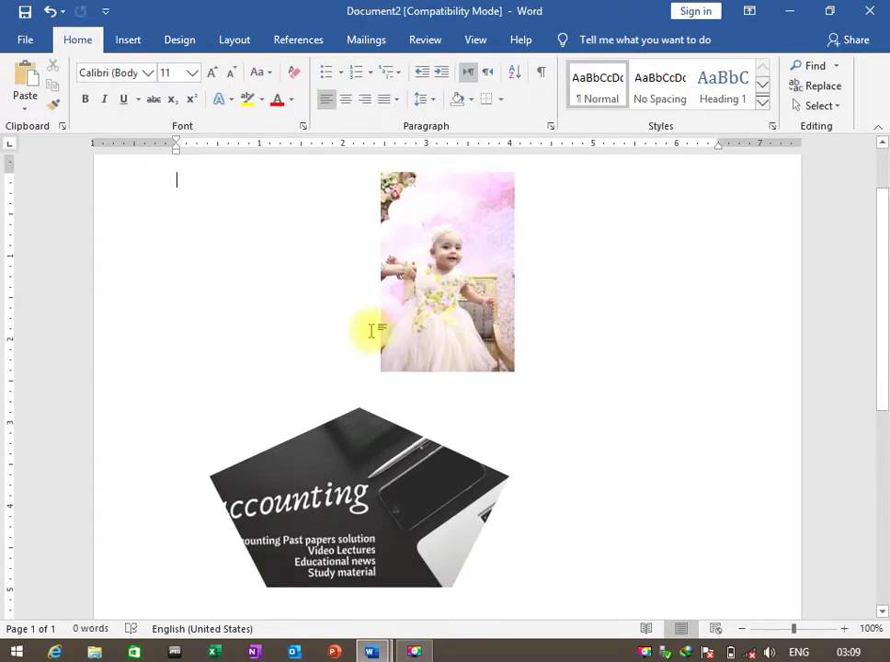
- Insert =RAND() sample paragraphs (239 words) at the top so text wraps around both pictures
key(ctrl+z)
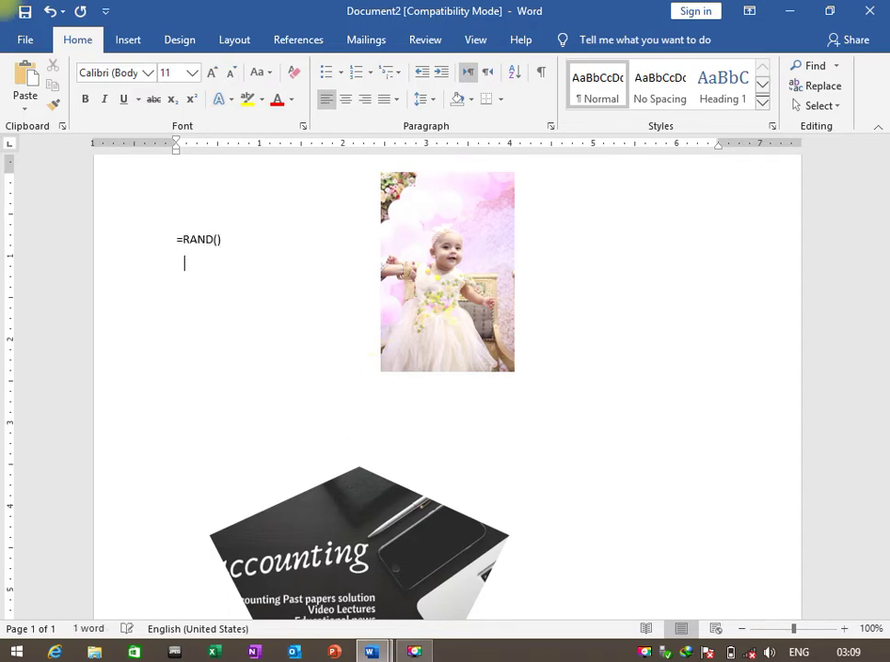
key(ctrl+y)
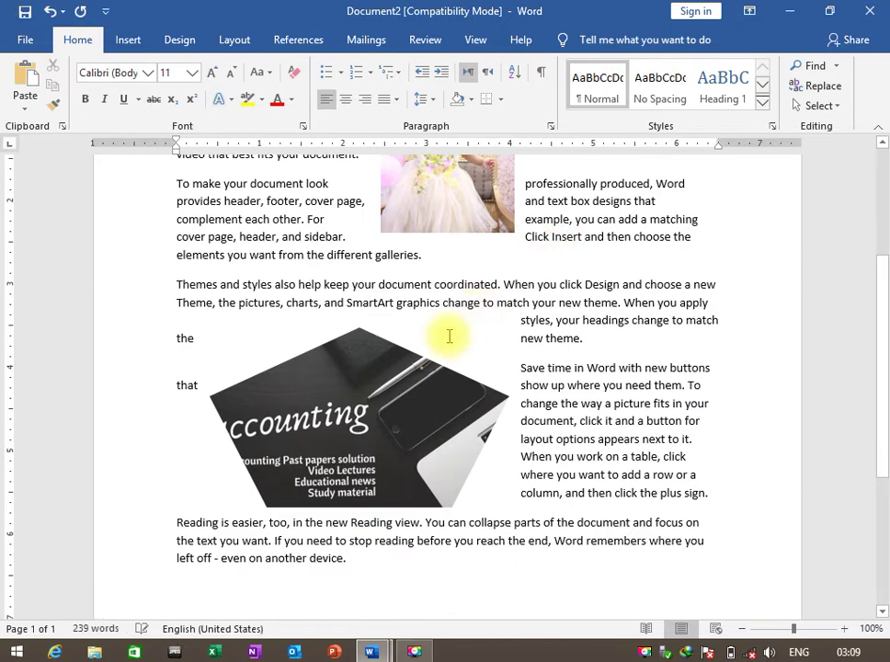
scroll(450, 334, up, 5)
scroll(429, 365, down, 2)
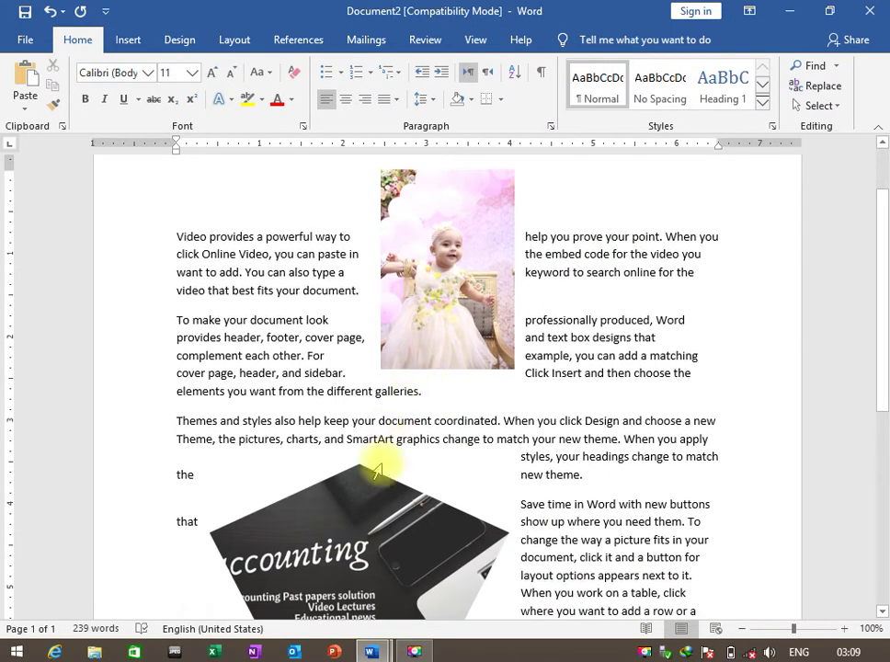
click(421, 513)
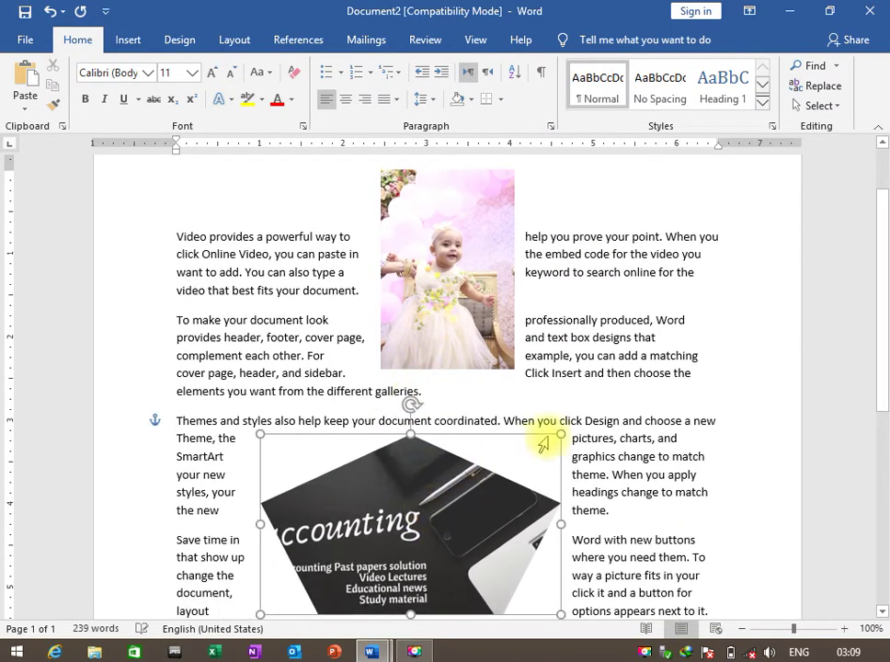
scroll(542, 429, down, 3)
click(733, 352)
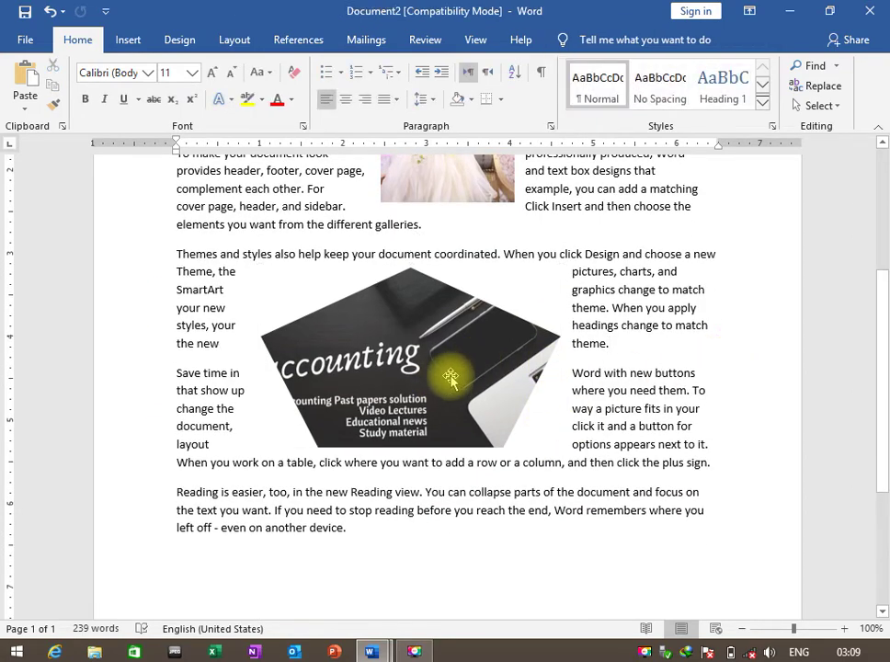
scroll(464, 371, up, 1)
scroll(349, 364, up, 1)
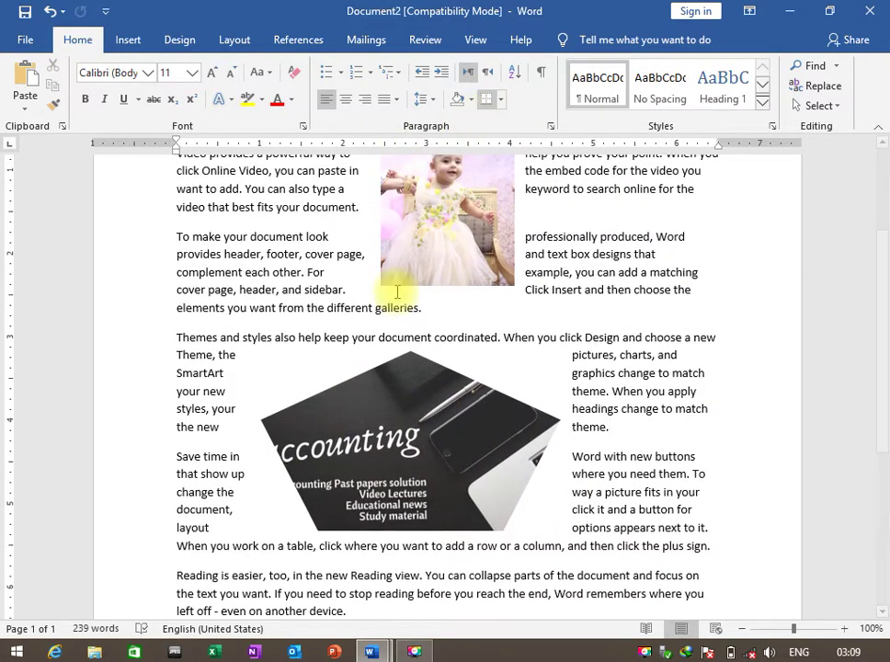
click(418, 421)
scroll(464, 313, up, 3)
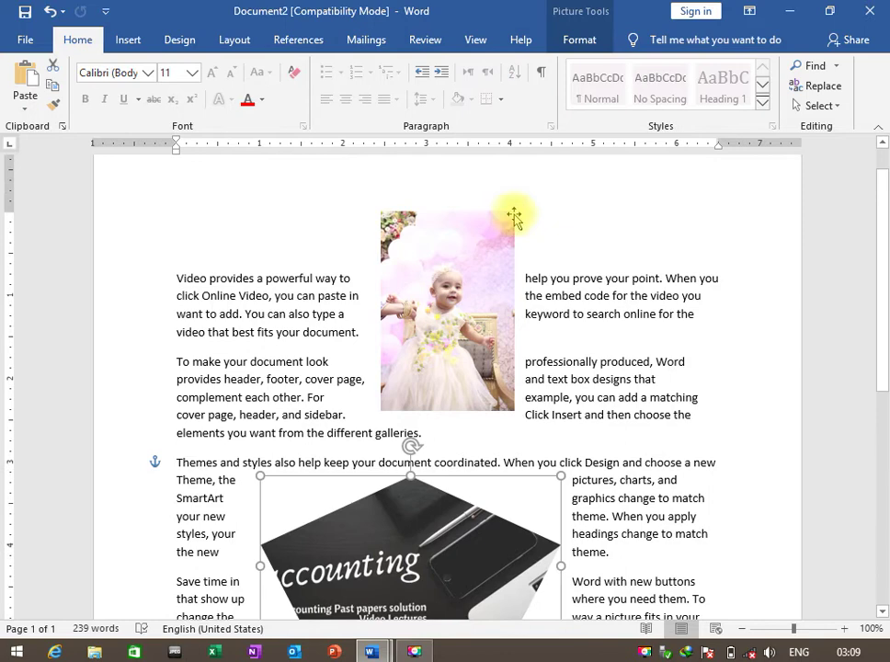
- Try Square and then Tight text wrapping on the accounting picture
click(578, 41)
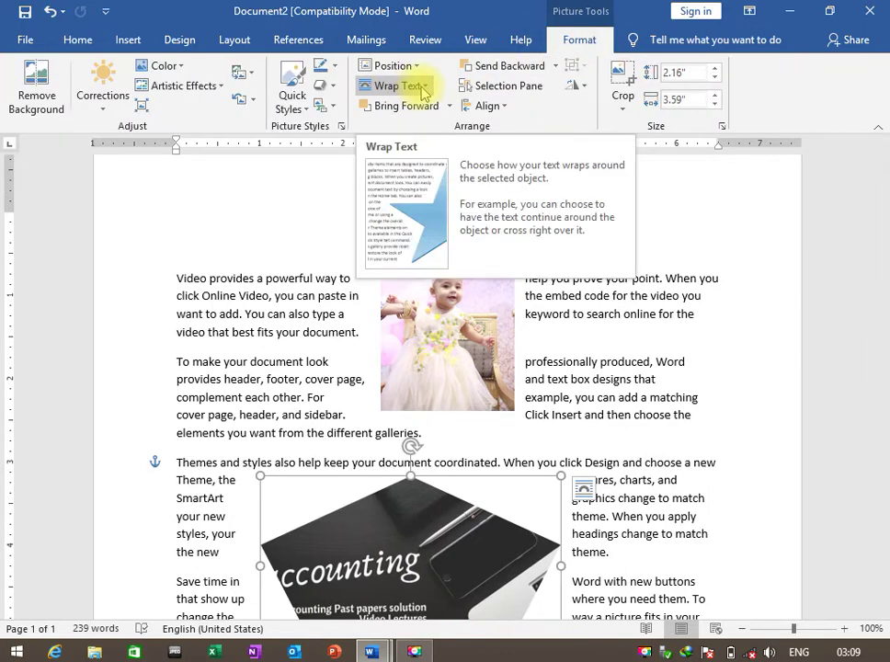
click(423, 93)
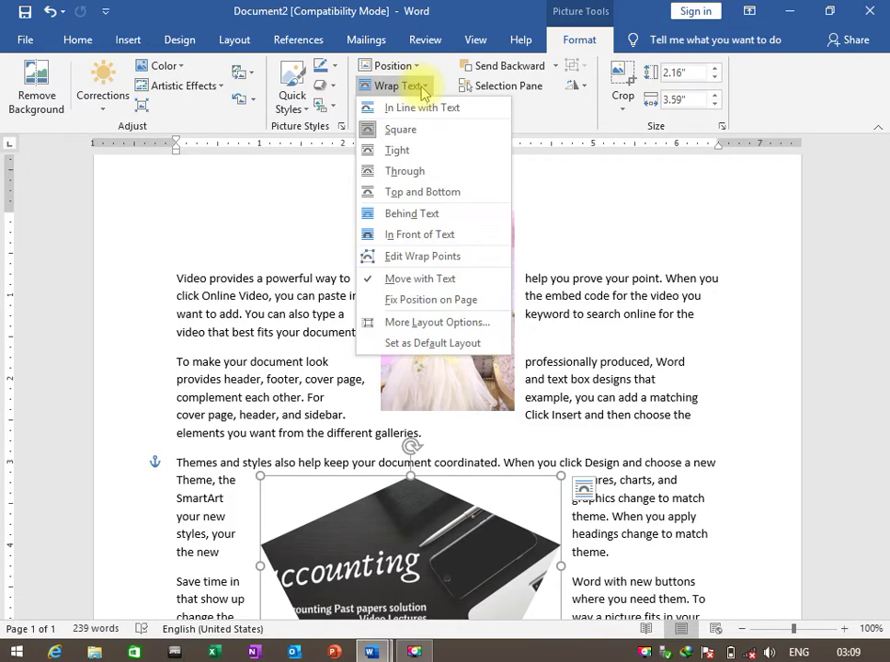
click(417, 131)
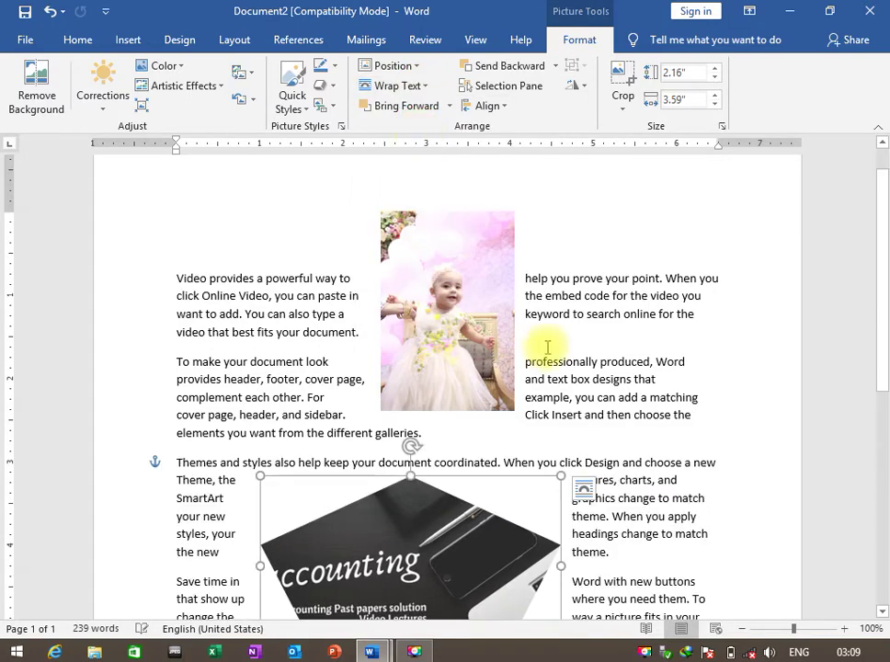
scroll(547, 348, down, 3)
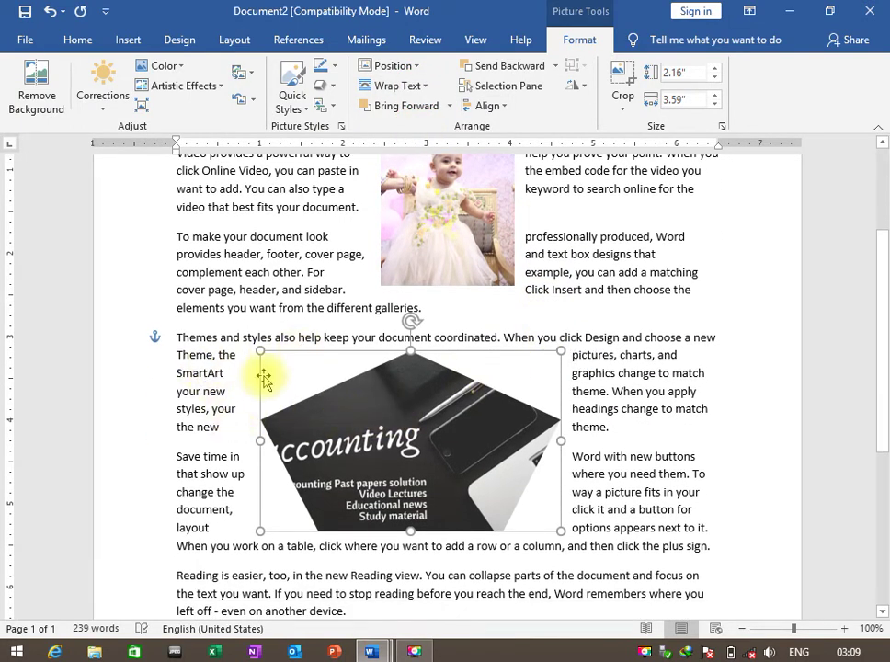
scroll(264, 380, down, 2)
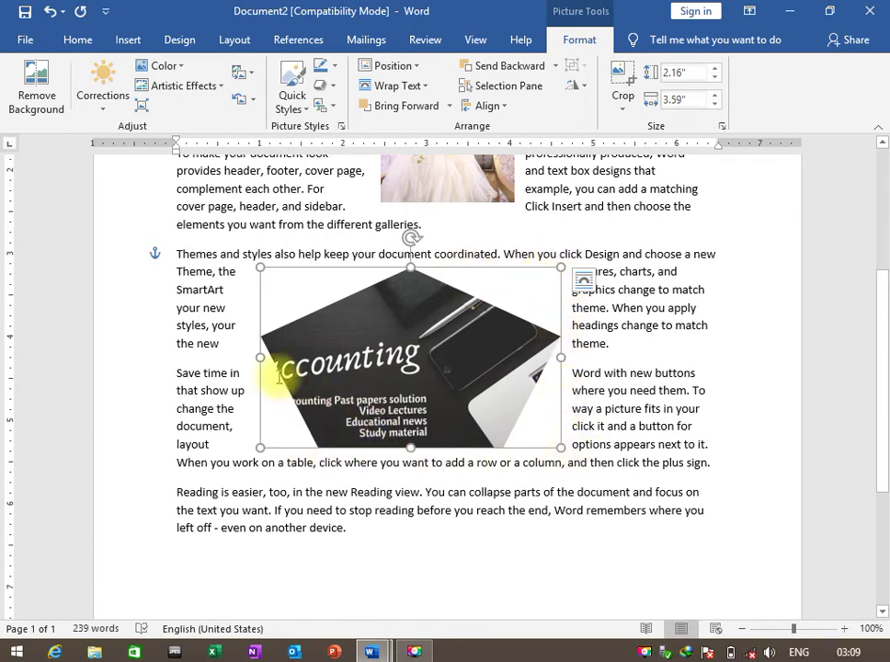
click(416, 85)
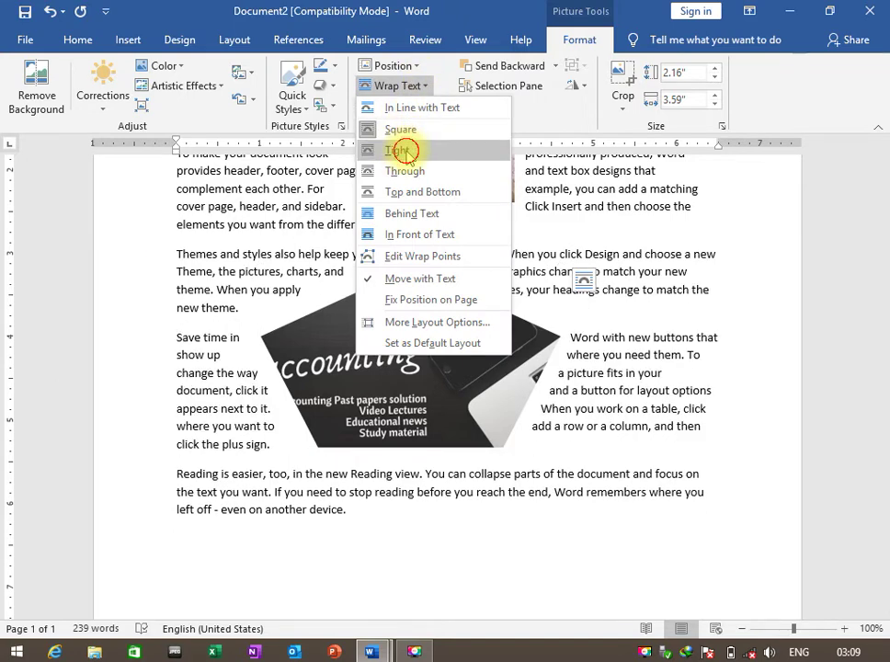
click(406, 151)
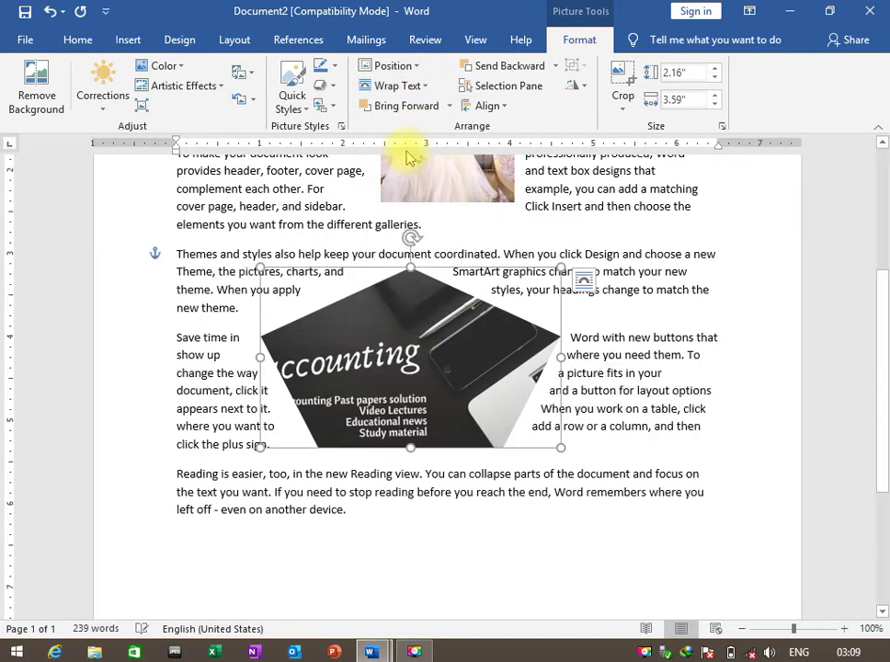
click(679, 474)
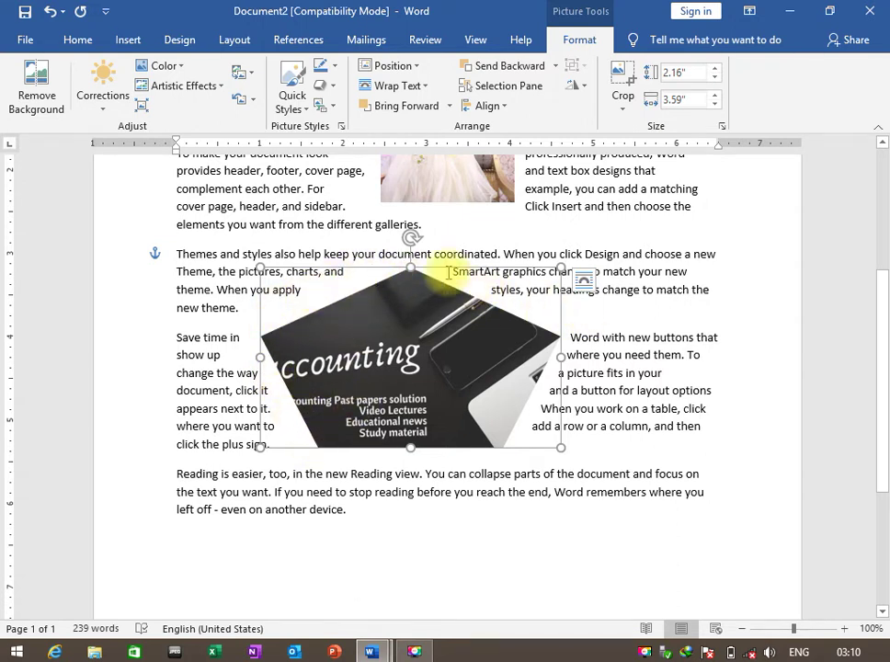
- Try Square, Tight and Through wrapping again, then settle on Top and Bottom
click(504, 335)
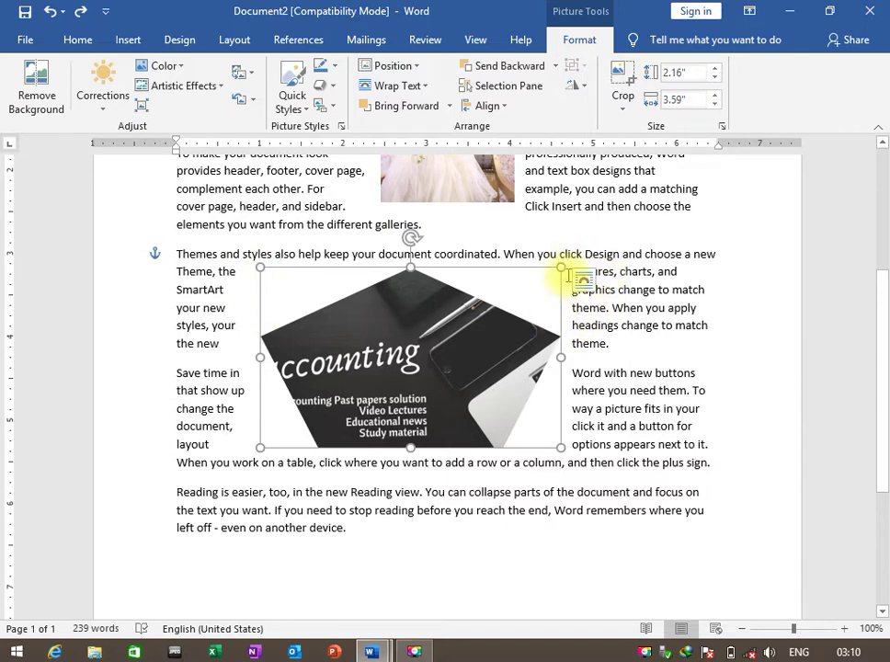
click(397, 85)
click(410, 156)
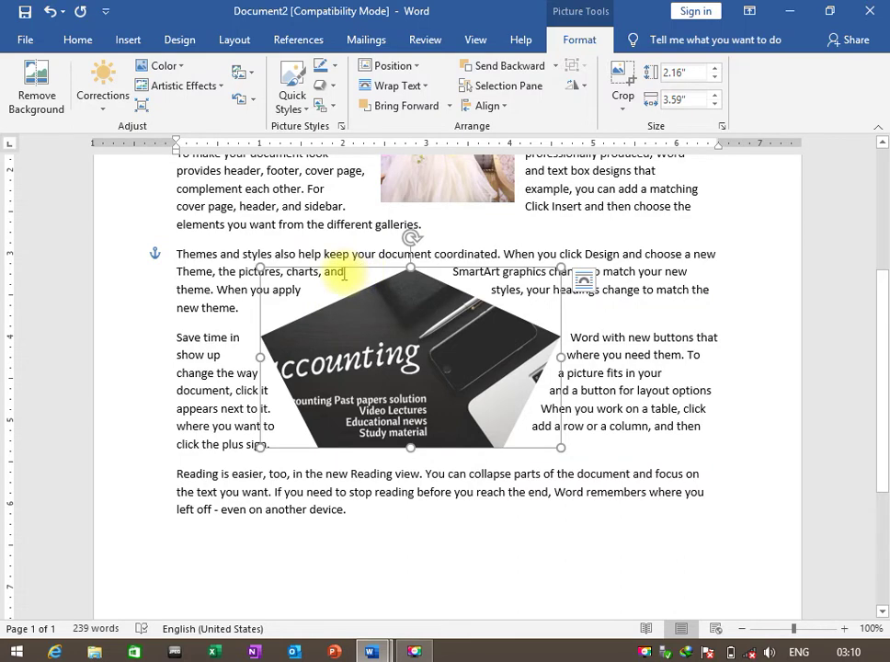
click(394, 85)
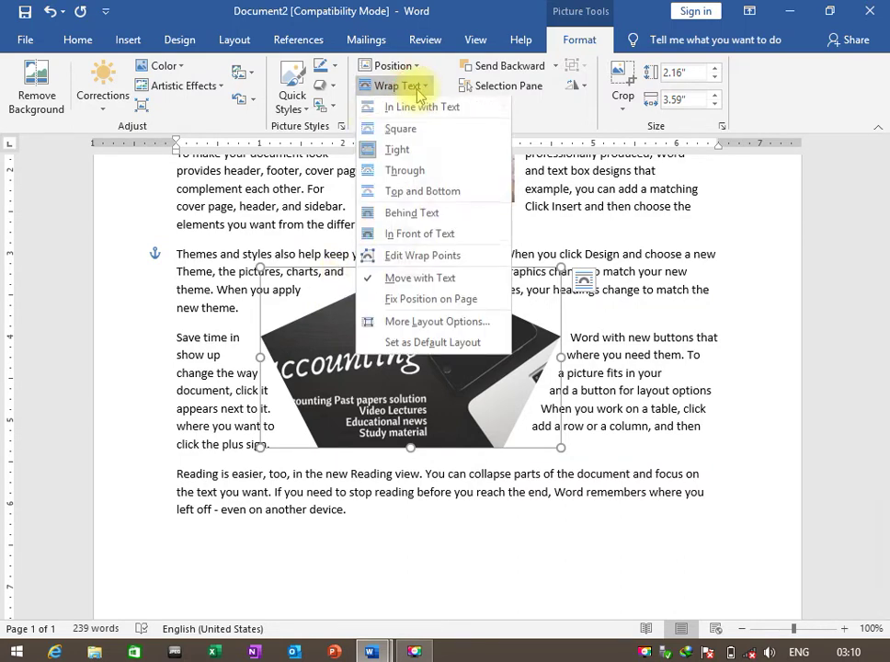
click(430, 173)
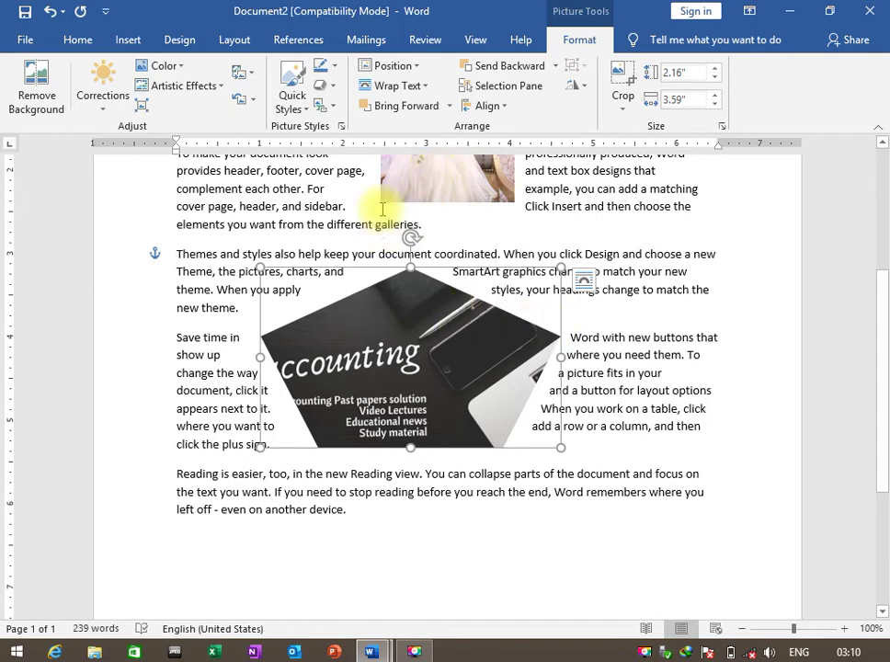
click(422, 89)
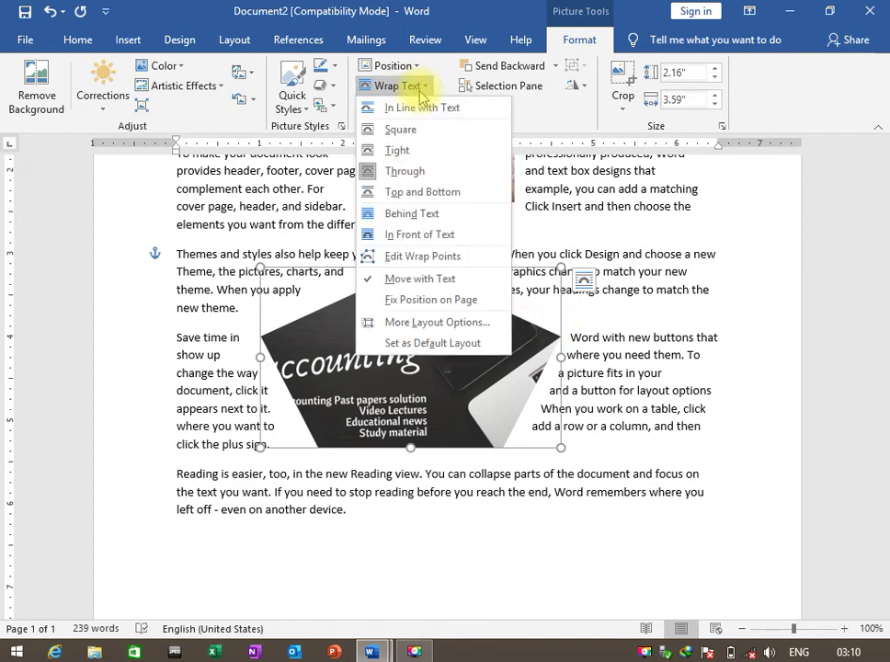
click(449, 194)
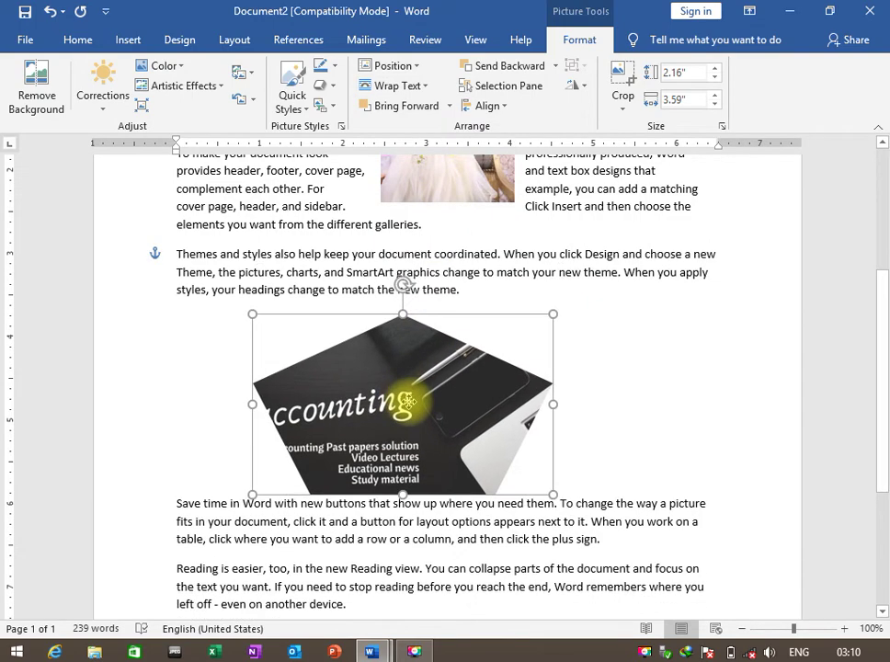
- Drag the accounting picture slightly lower on the page
drag(414, 352, 407, 390)
scroll(405, 285, down, 3)
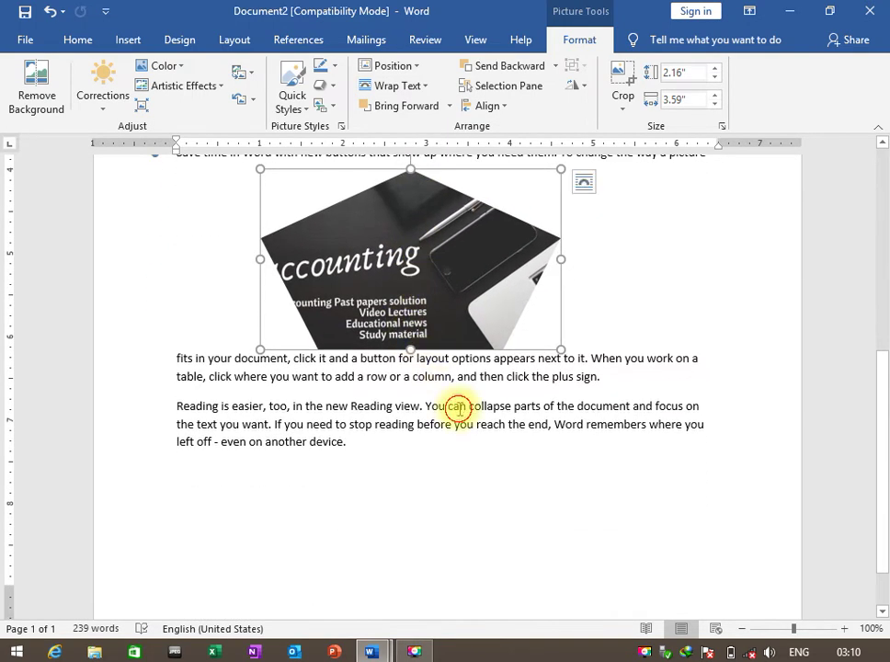
click(459, 407)
scroll(459, 409, up, 3)
scroll(460, 410, up, 2)
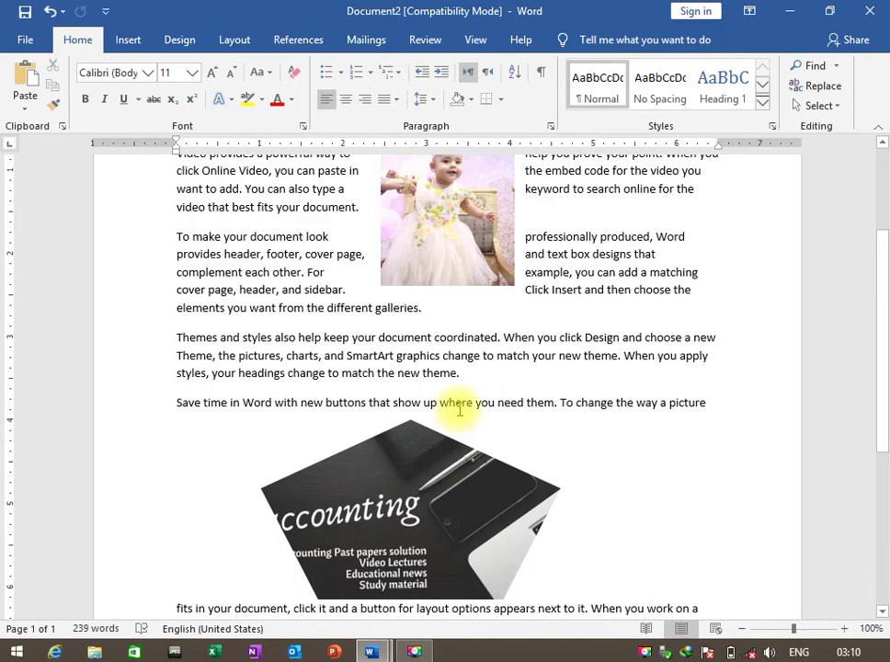
- Set the accounting picture's text wrapping to Behind Text
click(397, 466)
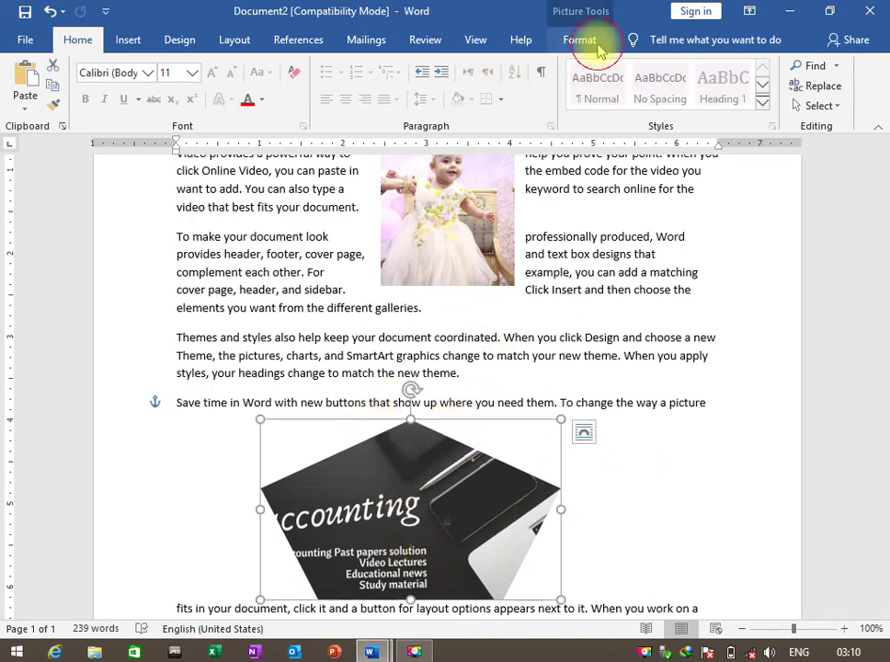
click(580, 40)
click(425, 89)
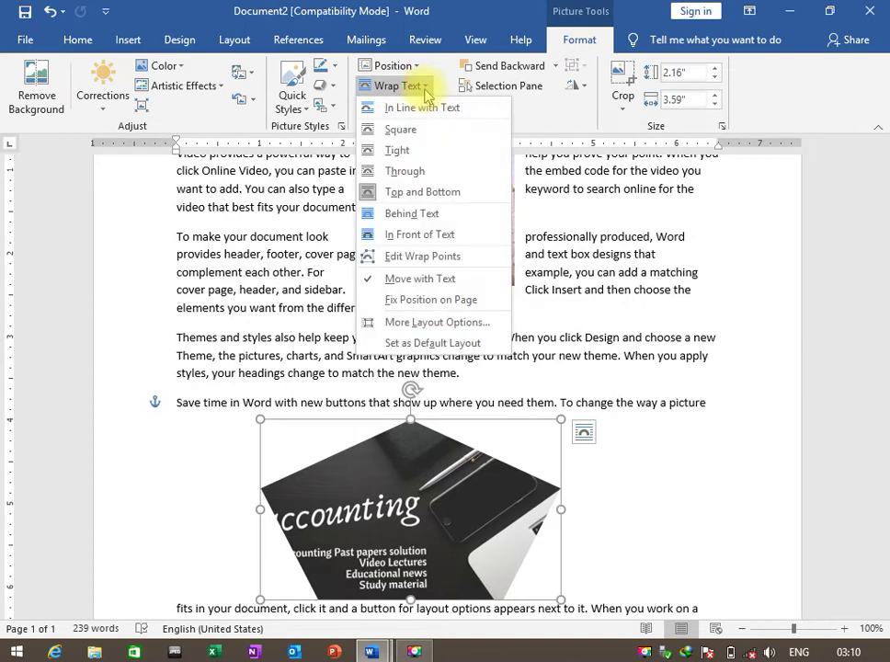
click(429, 221)
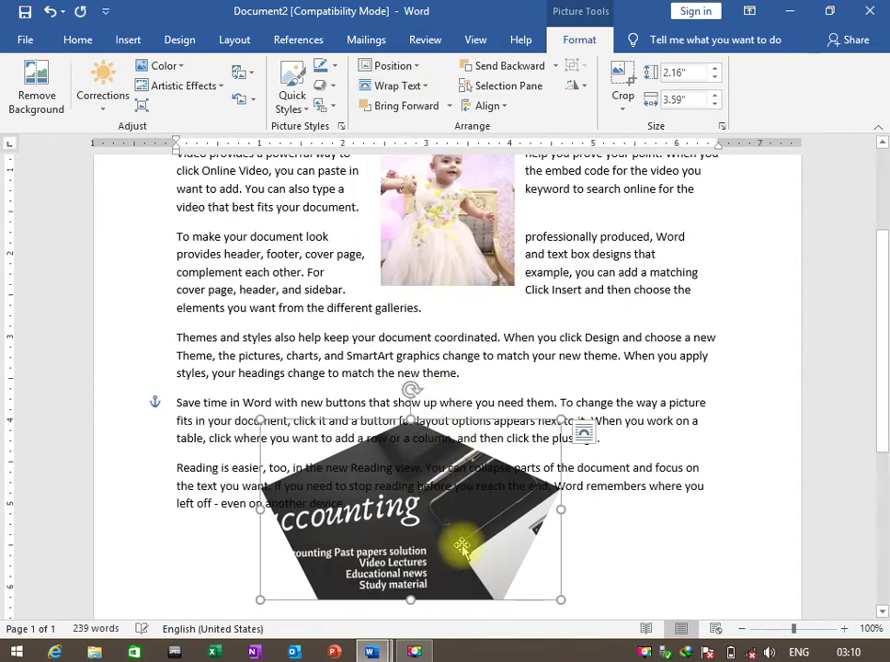
click(521, 508)
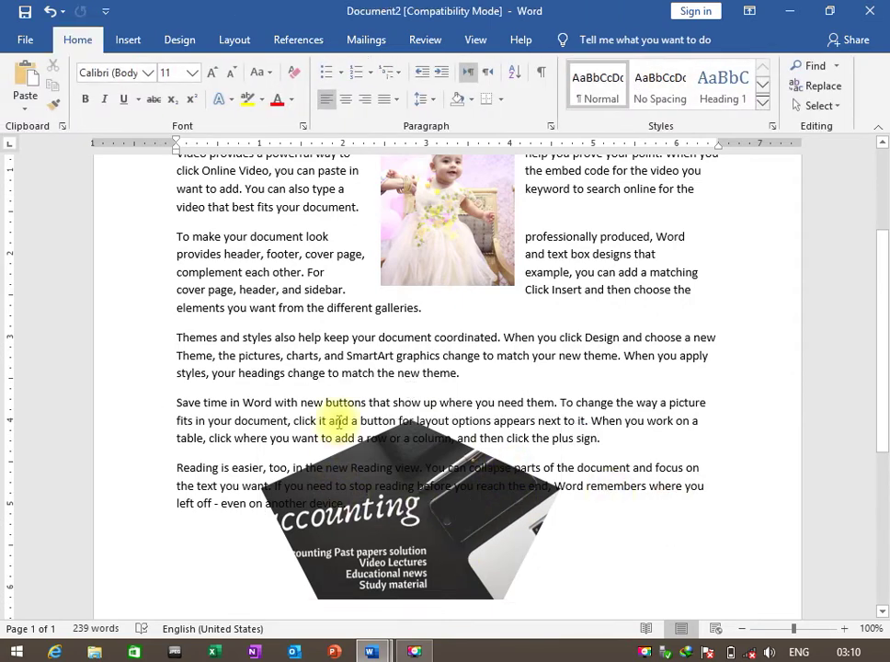
- Reposition the behind-text accounting picture over the sample paragraphs
scroll(404, 333, down, 2)
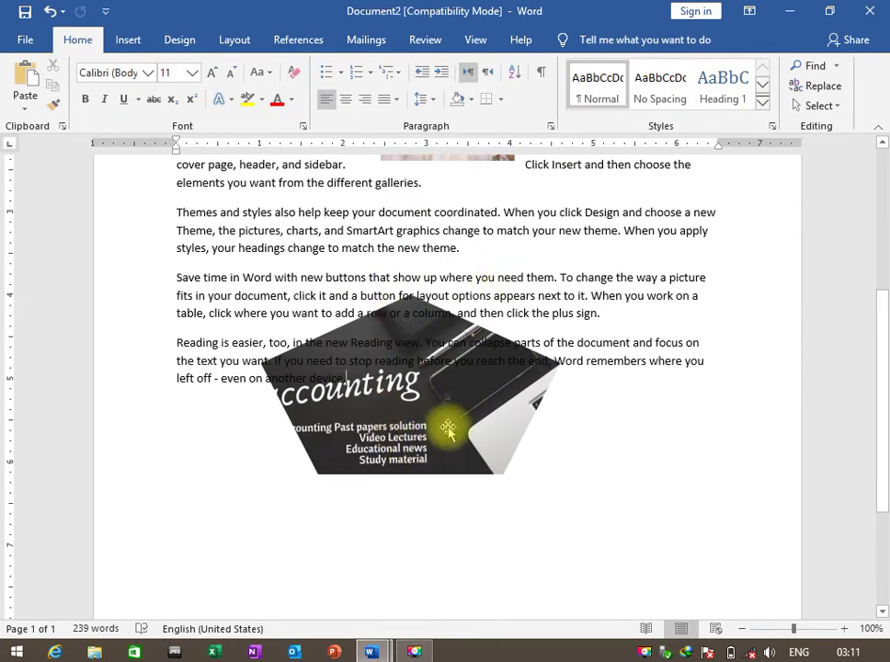
click(460, 423)
drag(527, 311, 473, 324)
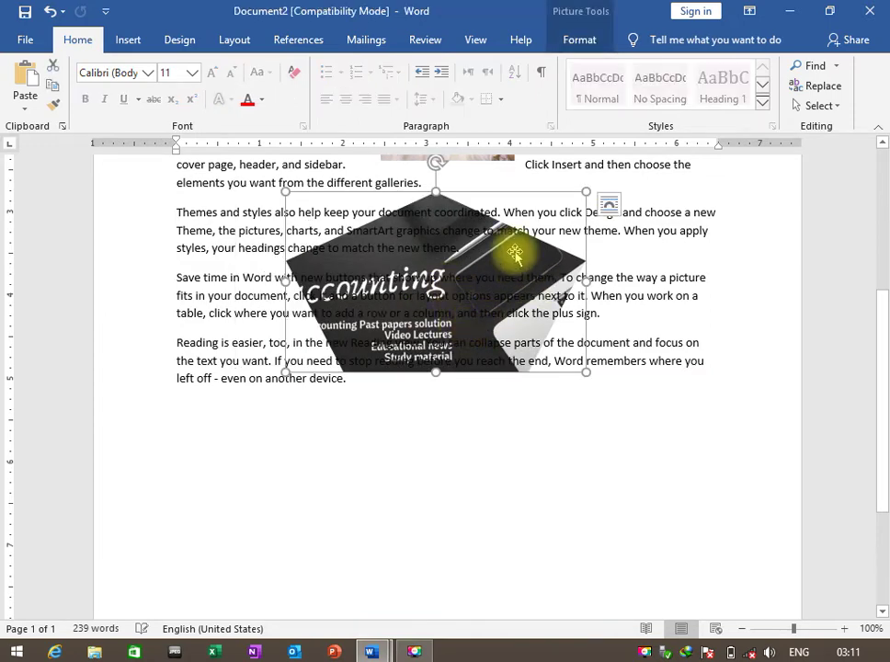
drag(492, 192, 481, 290)
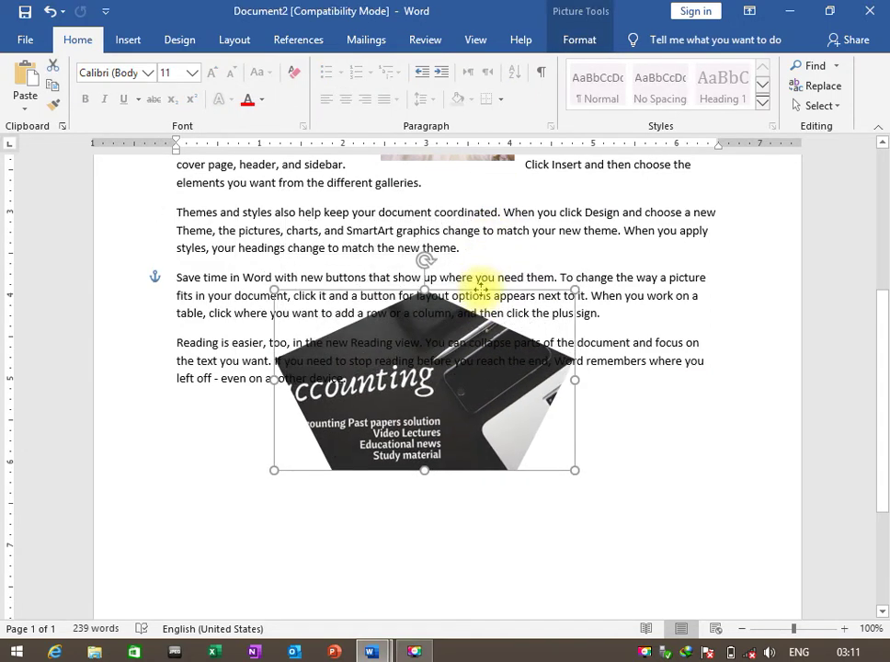
- Switch the picture to In Front of Text and drag it up over the paragraphs
scroll(477, 300, up, 3)
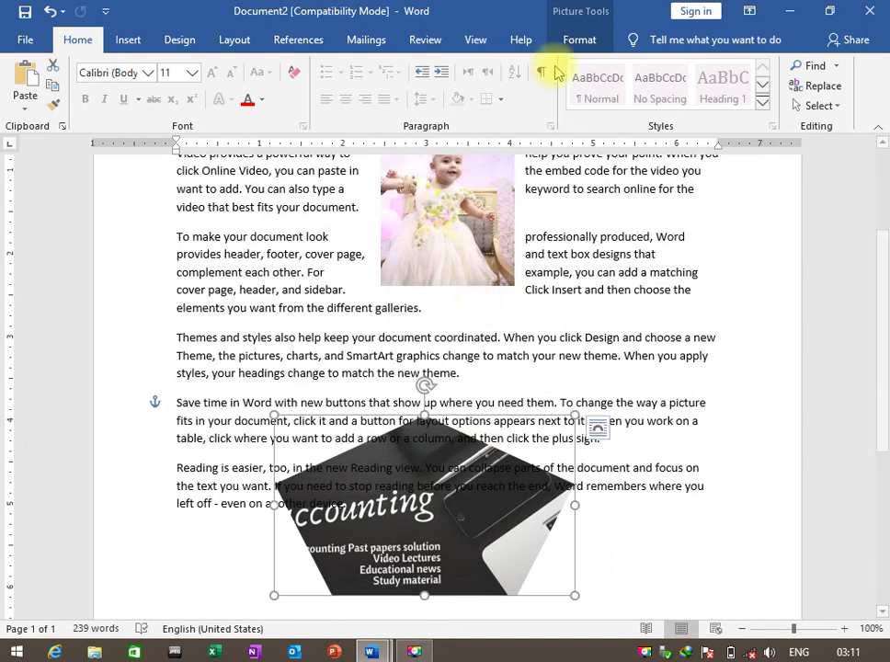
click(579, 39)
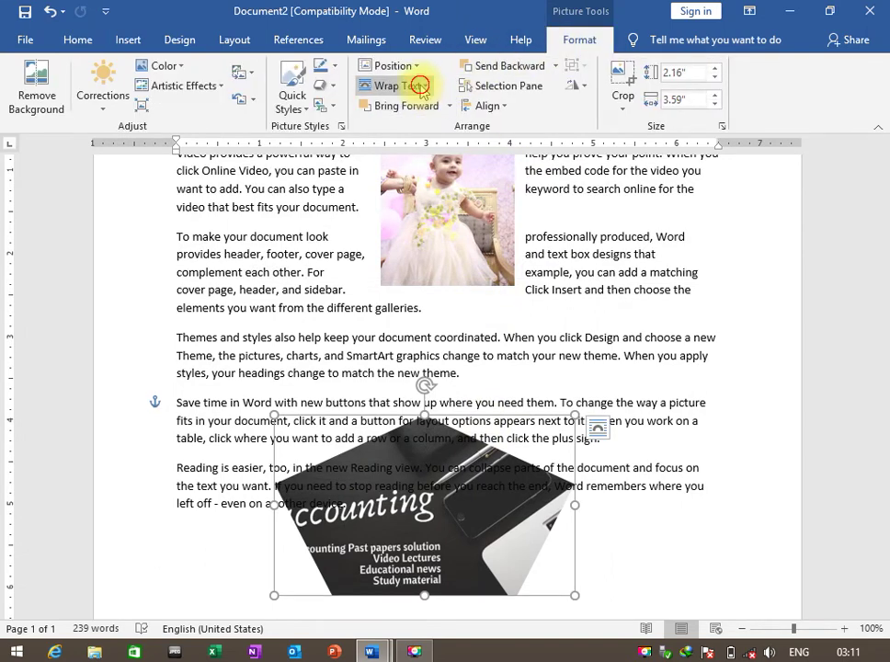
click(415, 85)
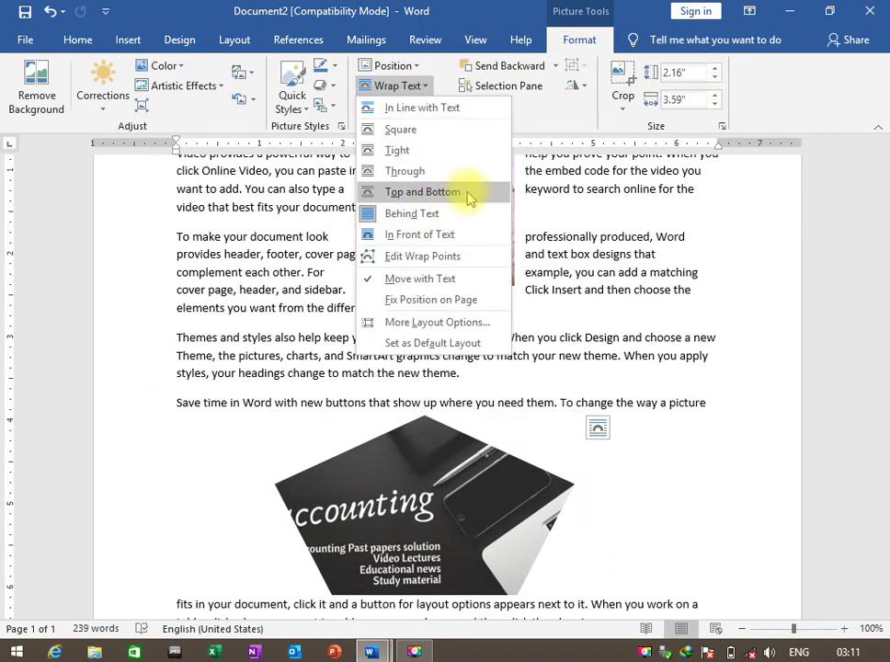
click(450, 236)
drag(462, 527, 455, 431)
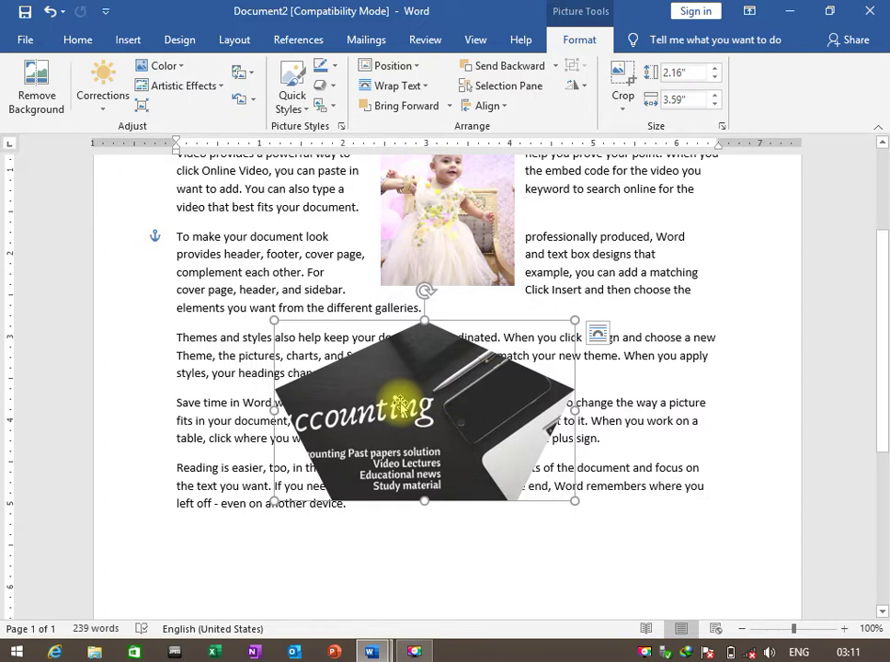
drag(400, 404, 401, 393)
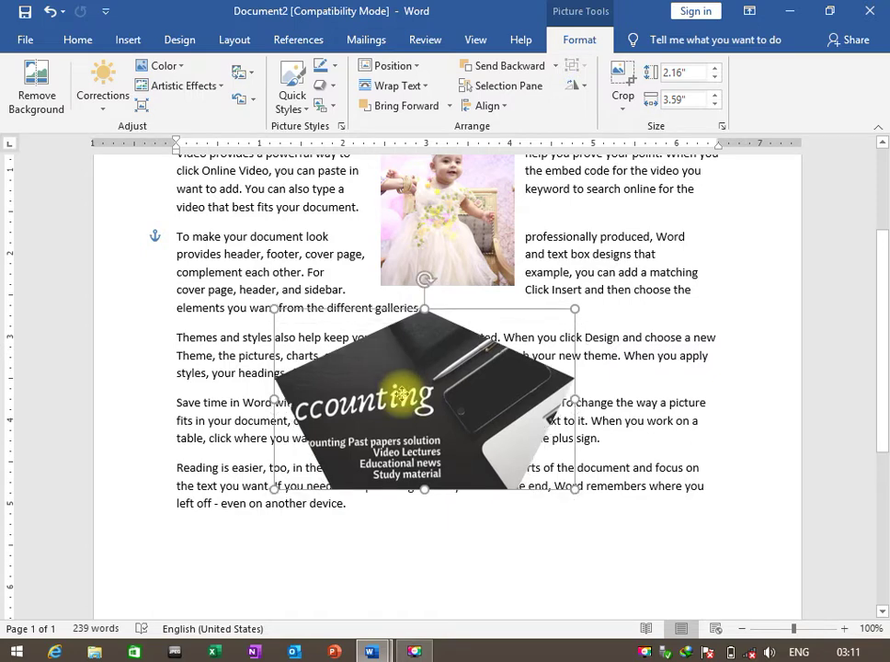
click(557, 598)
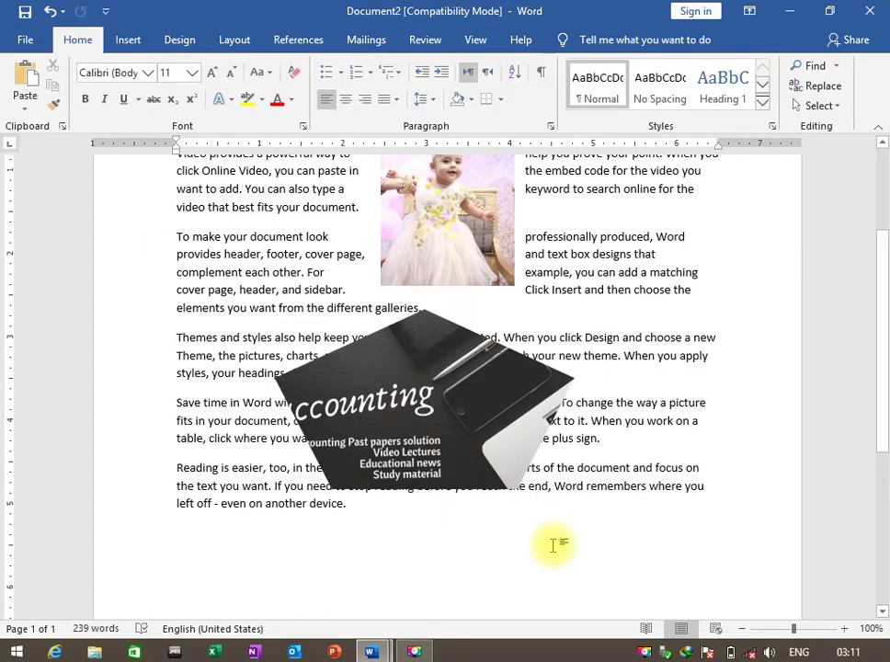
click(456, 397)
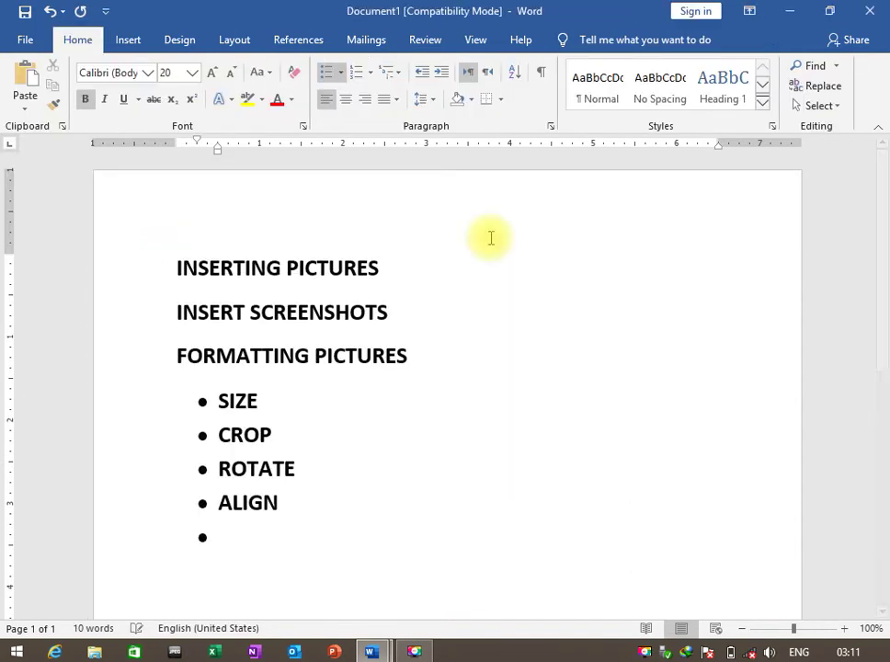
text(PO)
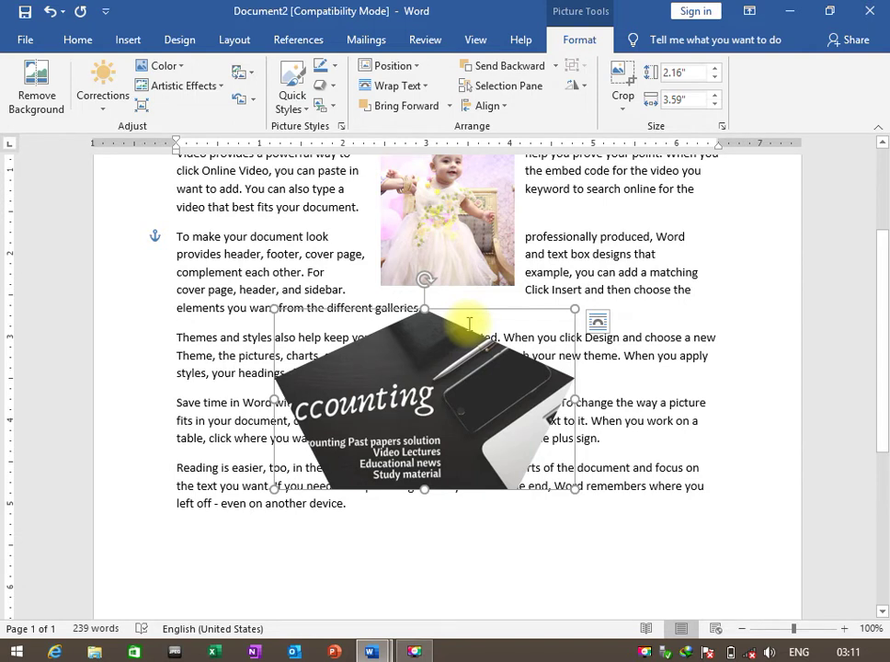
click(305, 111)
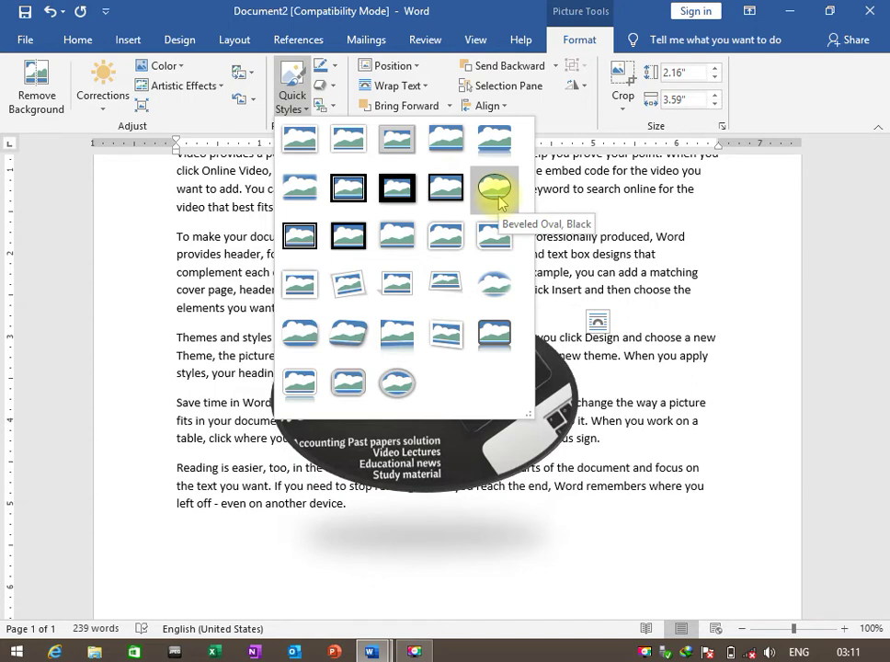
click(741, 429)
mouse_move(471, 376)
mouse_down()
mouse_move(525, 453)
mouse_move(353, 511)
mouse_up()
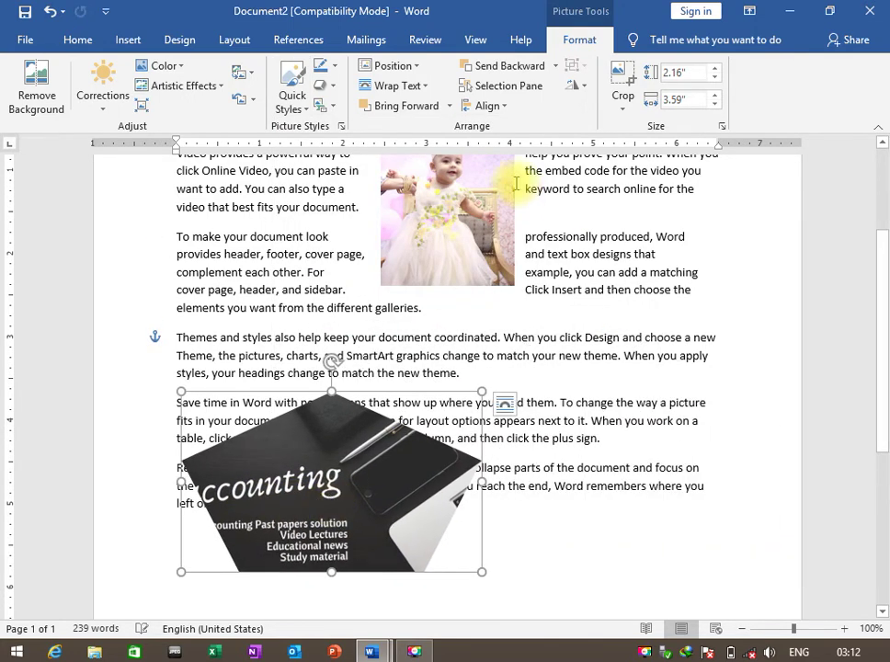
drag(457, 207, 699, 225)
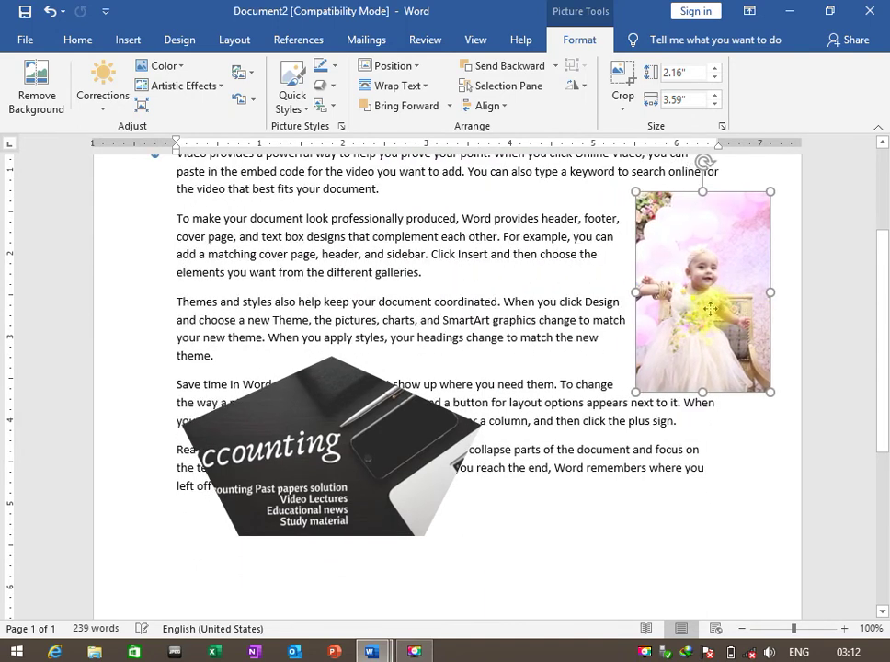
click(303, 108)
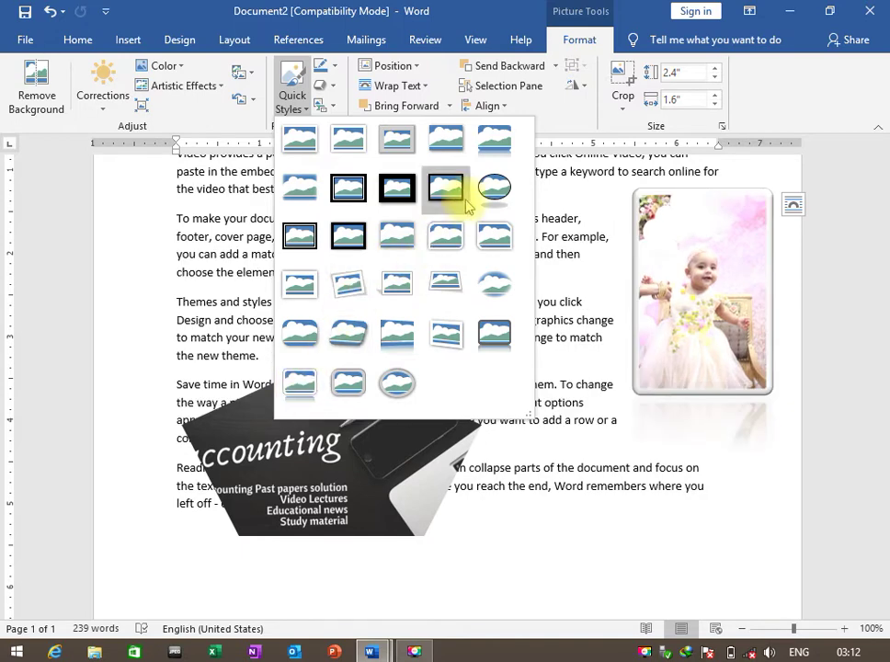
click(493, 237)
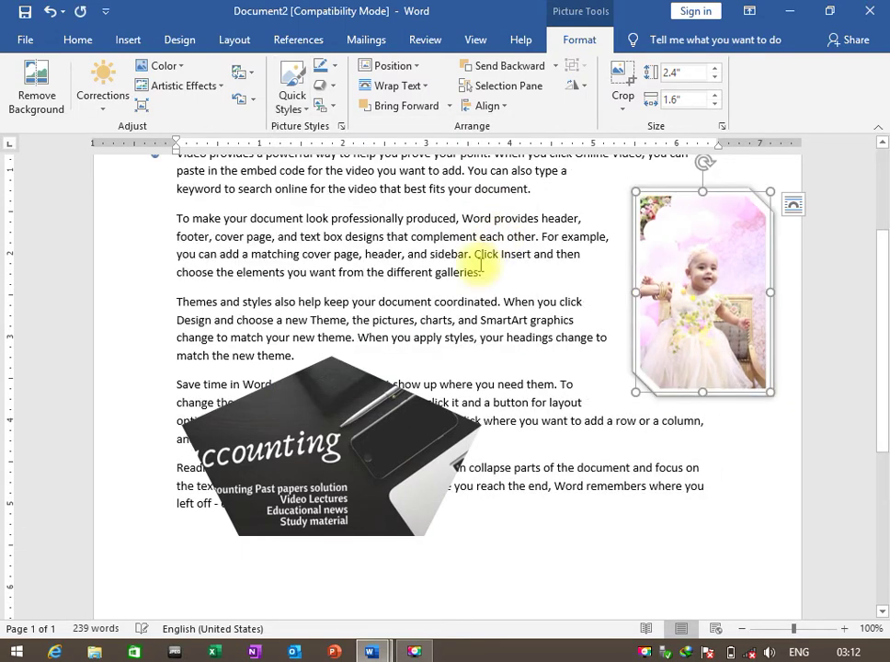
click(303, 114)
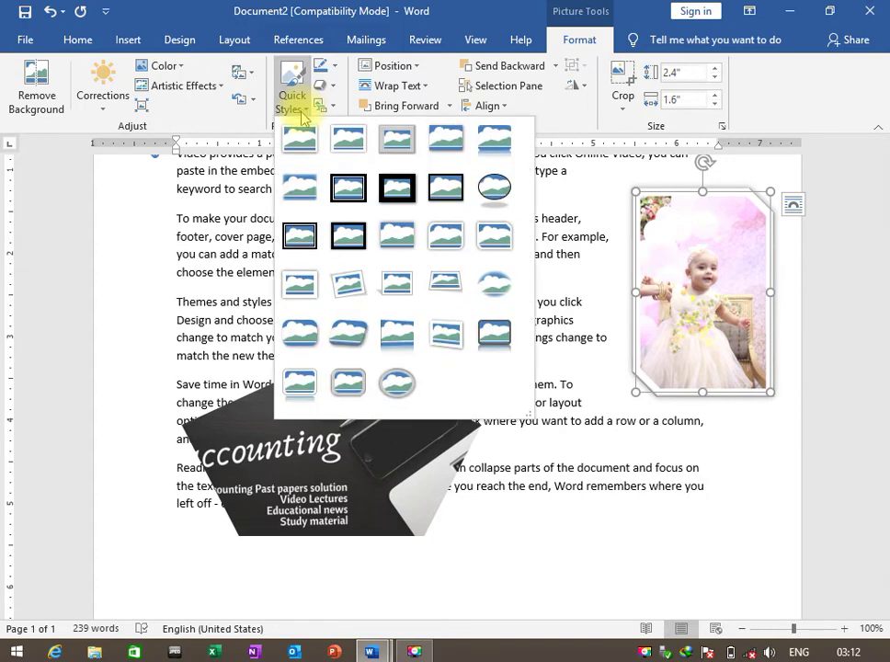
click(394, 21)
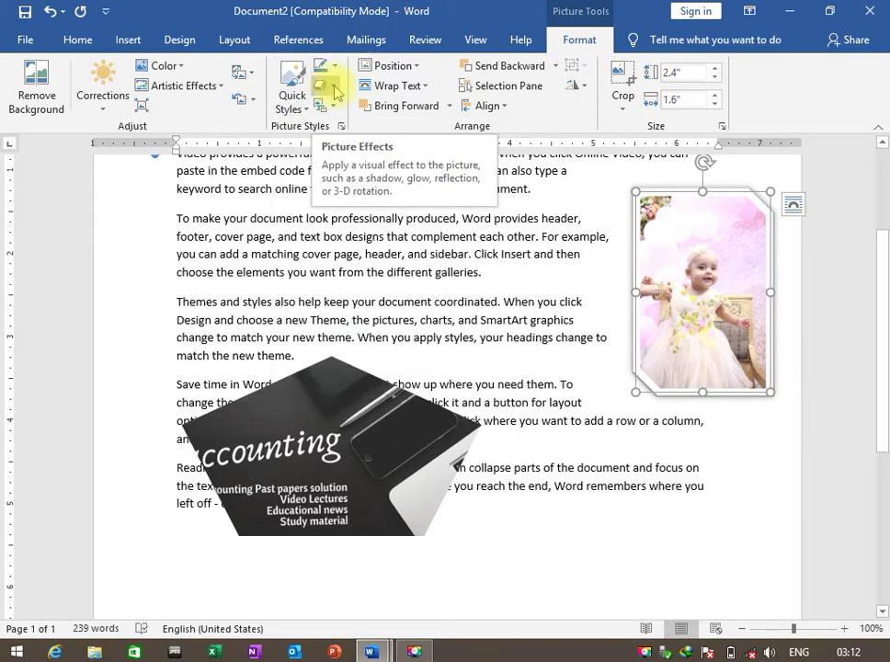
- Look over the Picture Effects Preset options, then close the menu
click(335, 91)
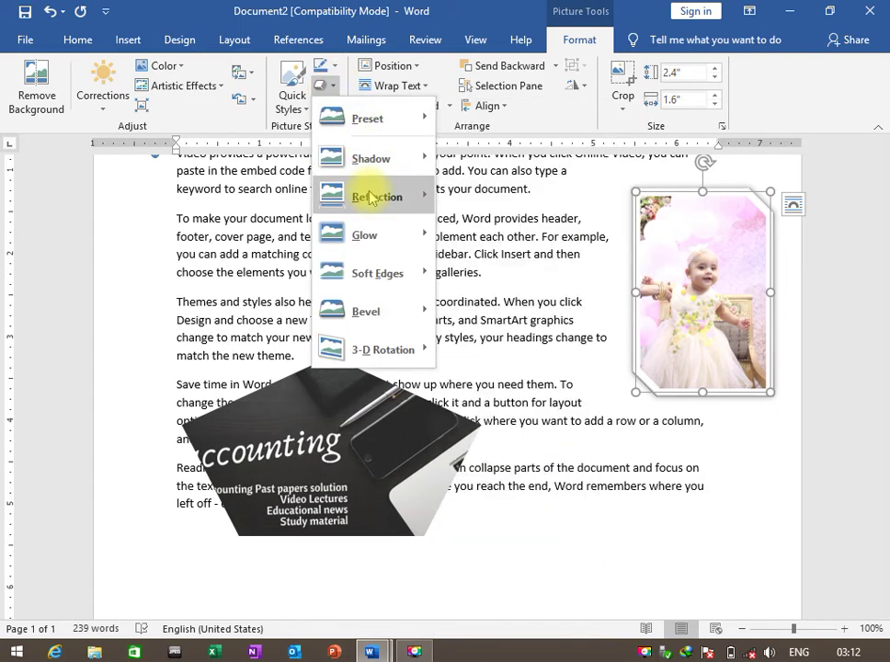
mouse_move(368, 119)
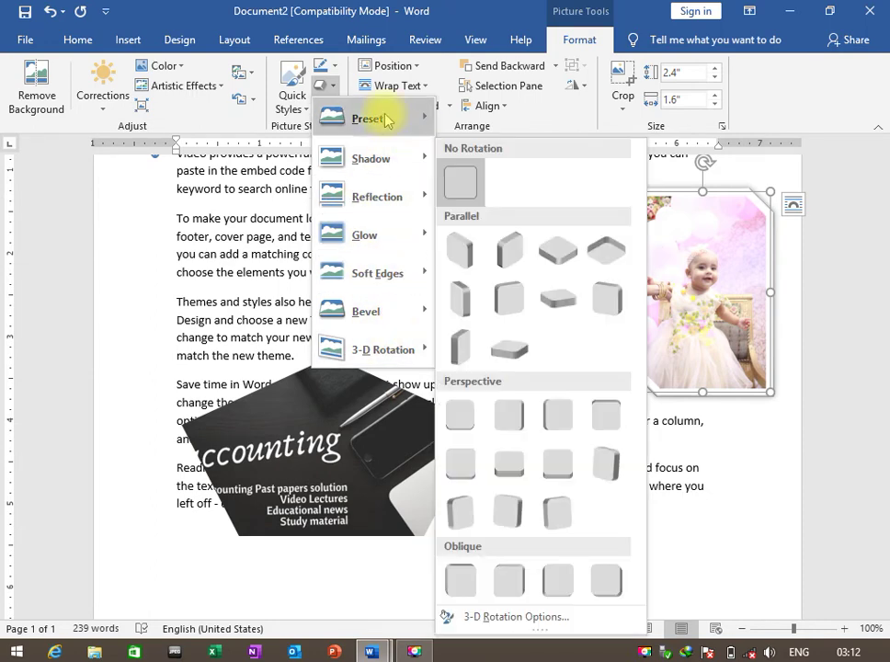
click(432, 16)
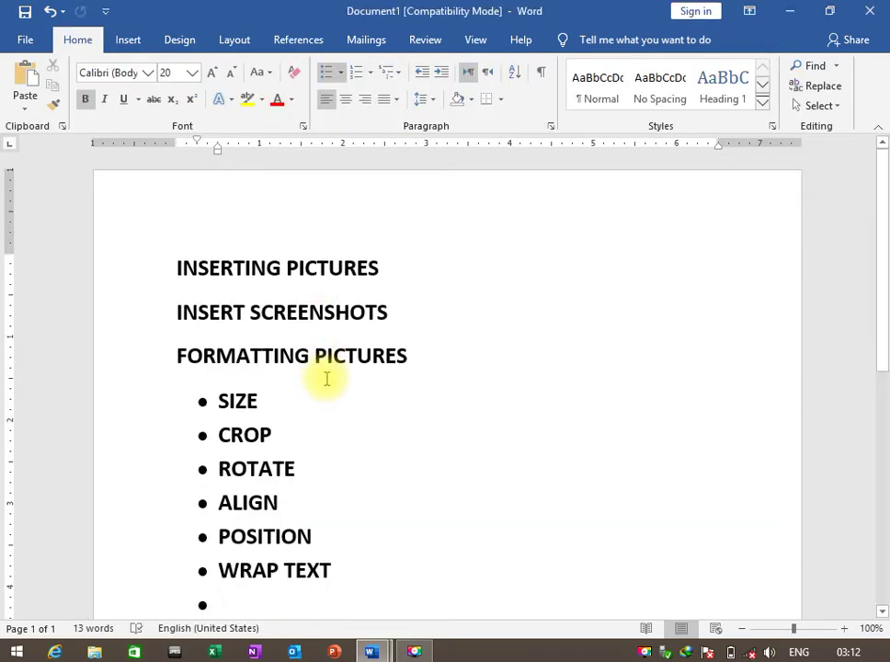
- Add the QUICK STYLES and CONVERT TO SMART ART GRAPHICS bullets, then return to Document2
text(QUICK STYLES)
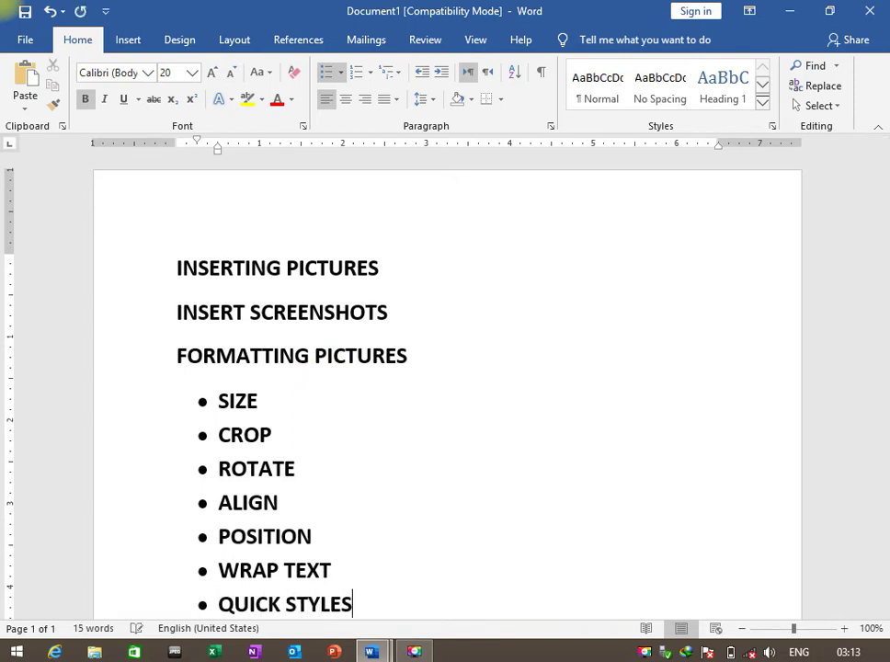
key(Return)
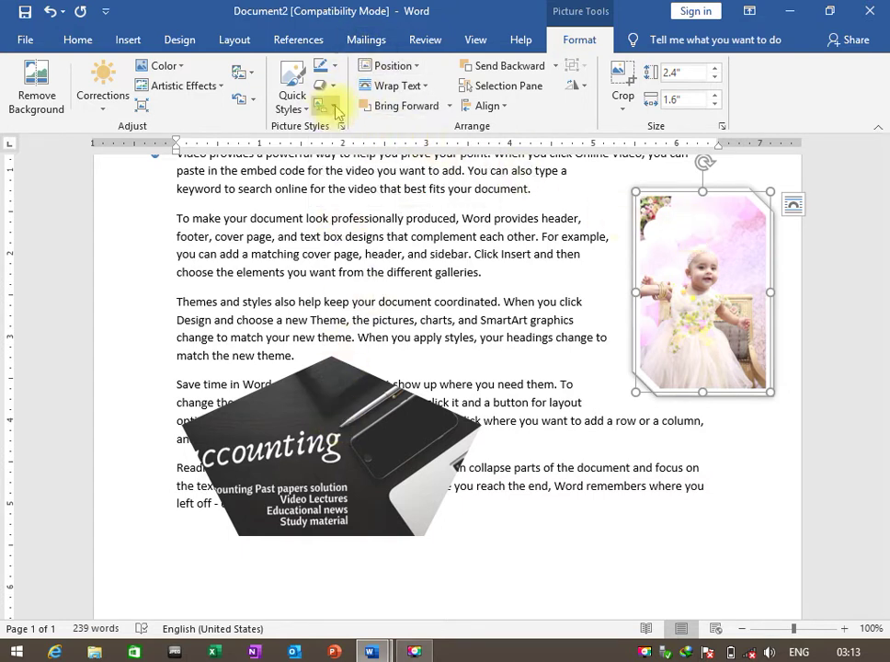
key(alt+Tab)
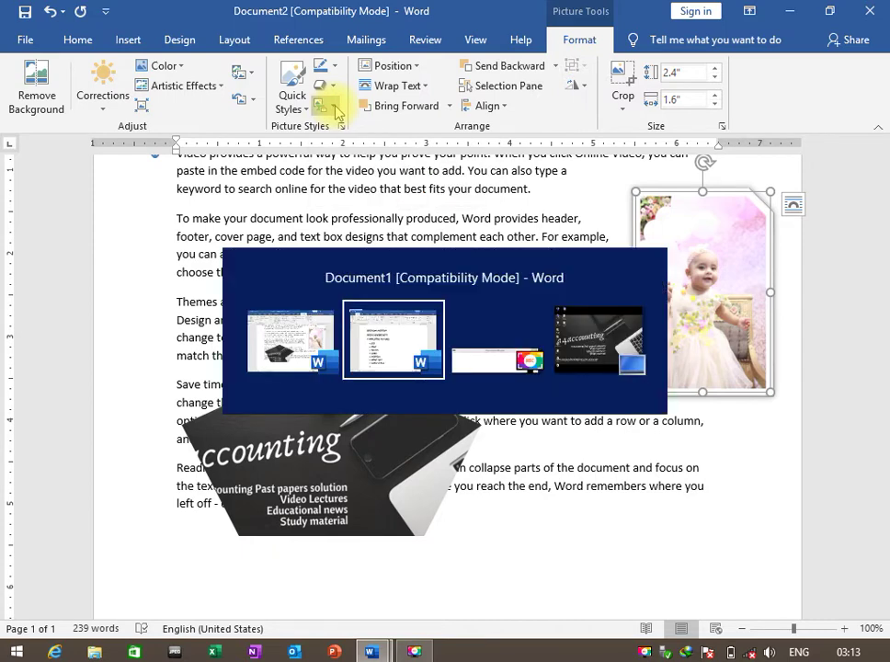
text(CONVER)
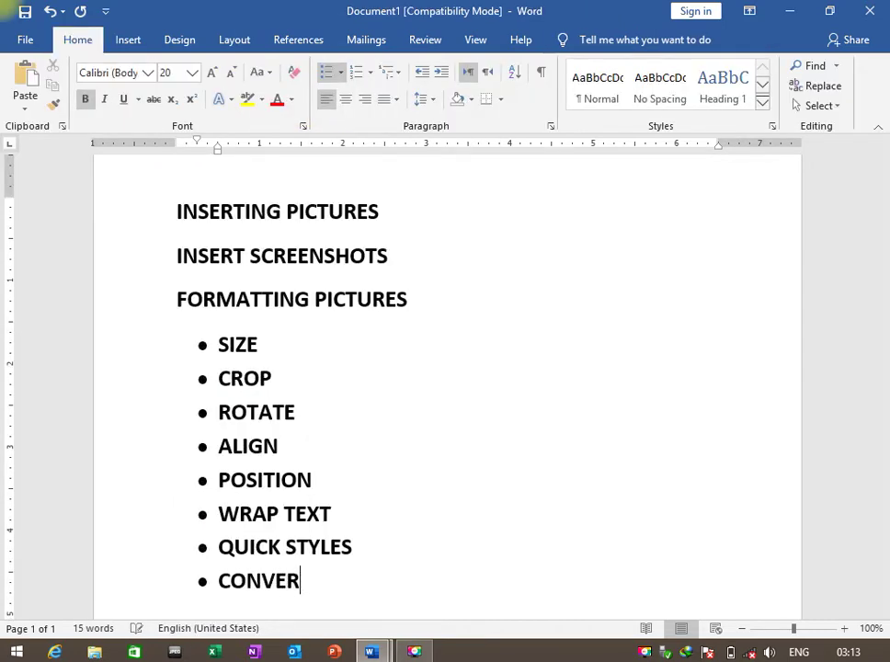
text(T TO SMA)
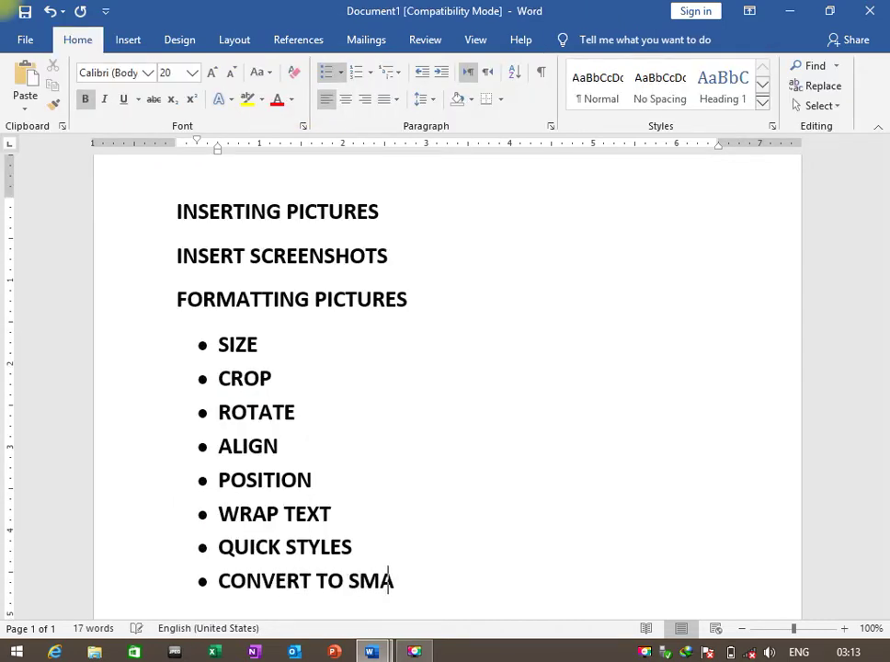
text(RT ART G)
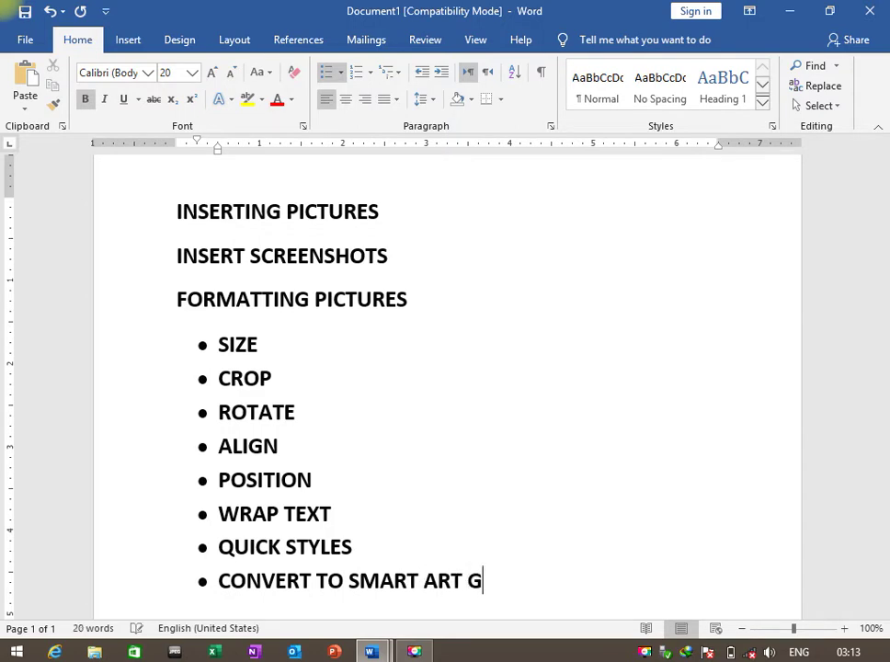
text(RAPHICS)
key(Return)
key(alt+Tab)
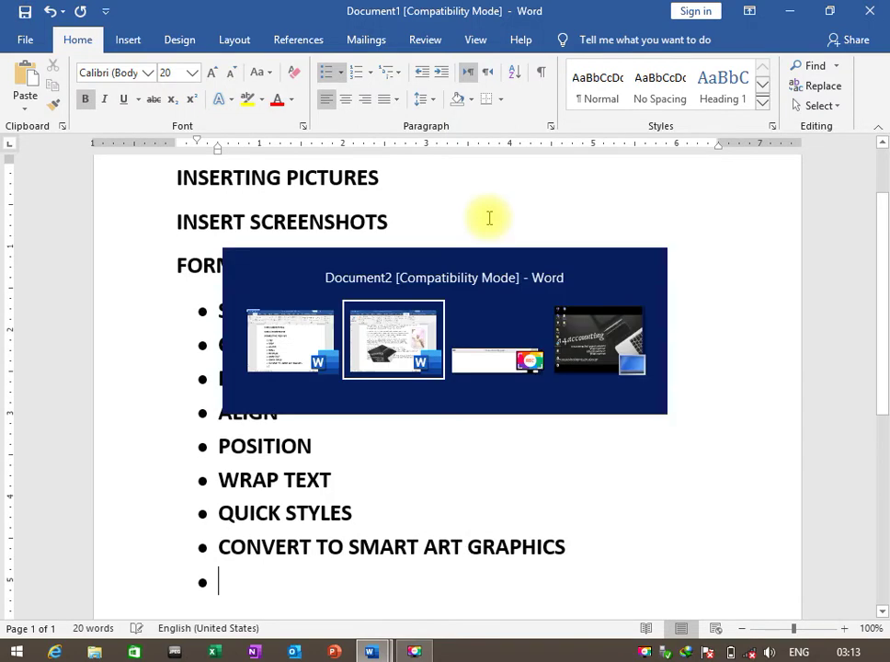
- Preview several picture layouts and apply Alternating Picture Circles to the baby photo
click(329, 107)
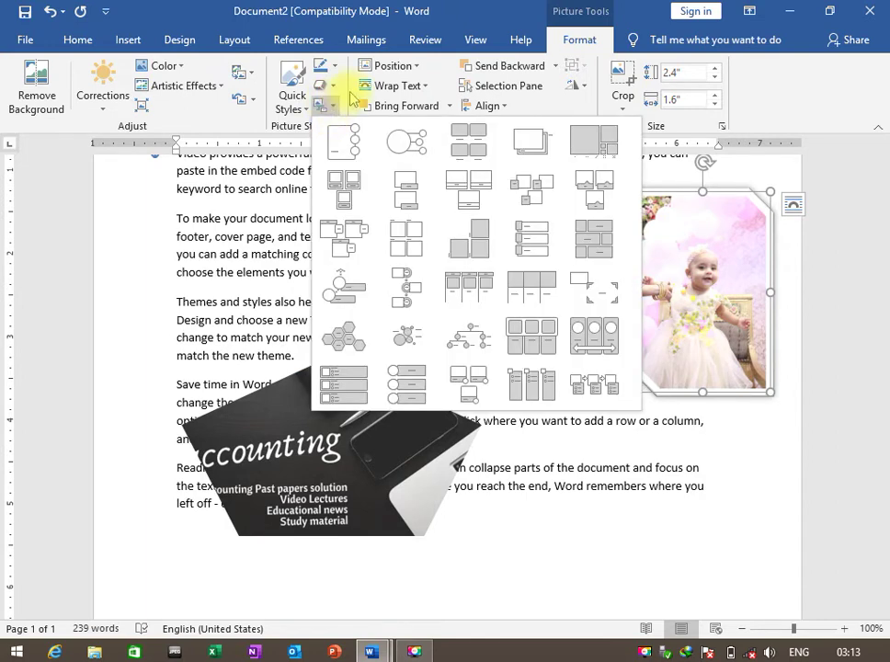
click(329, 106)
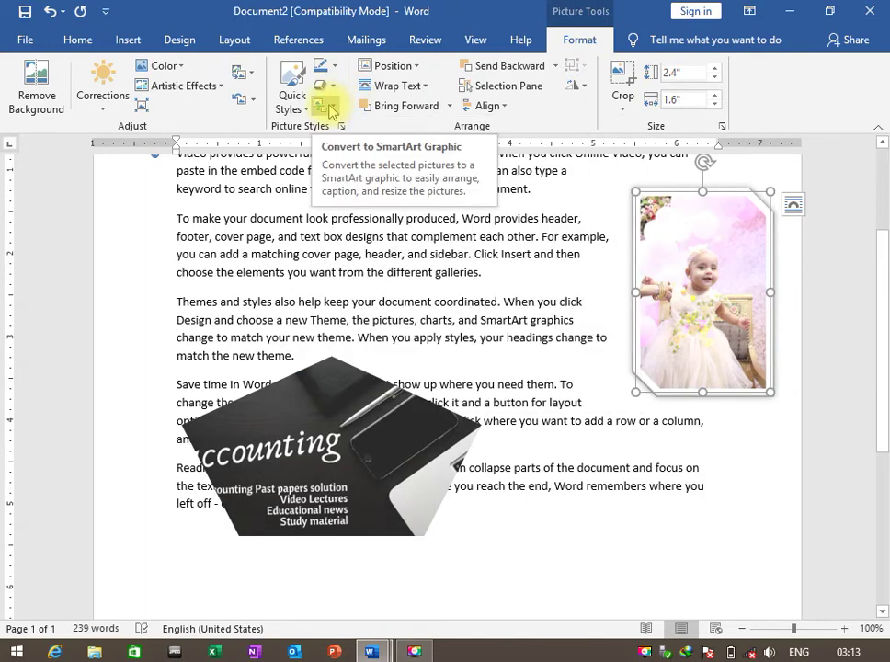
click(329, 106)
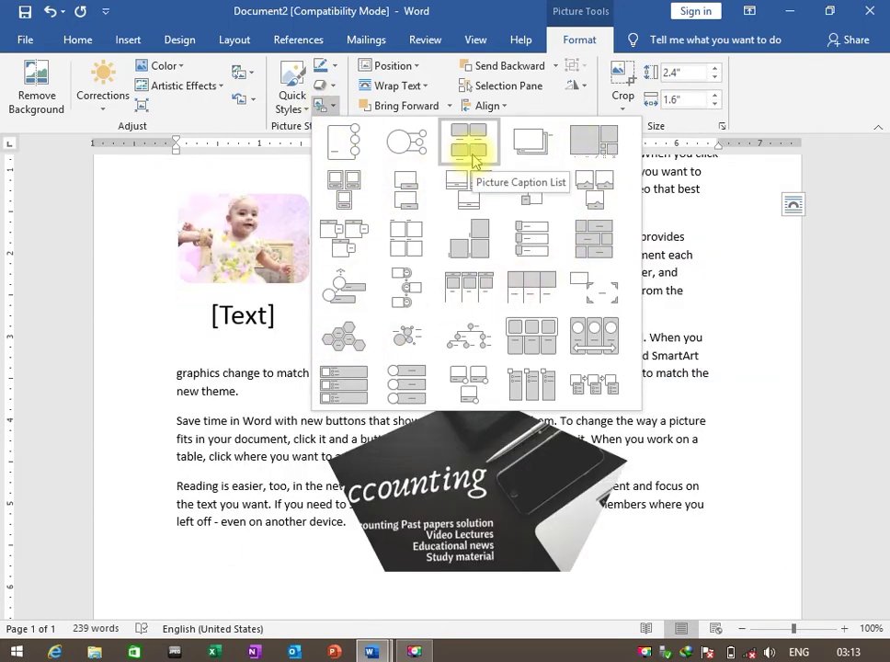
click(522, 146)
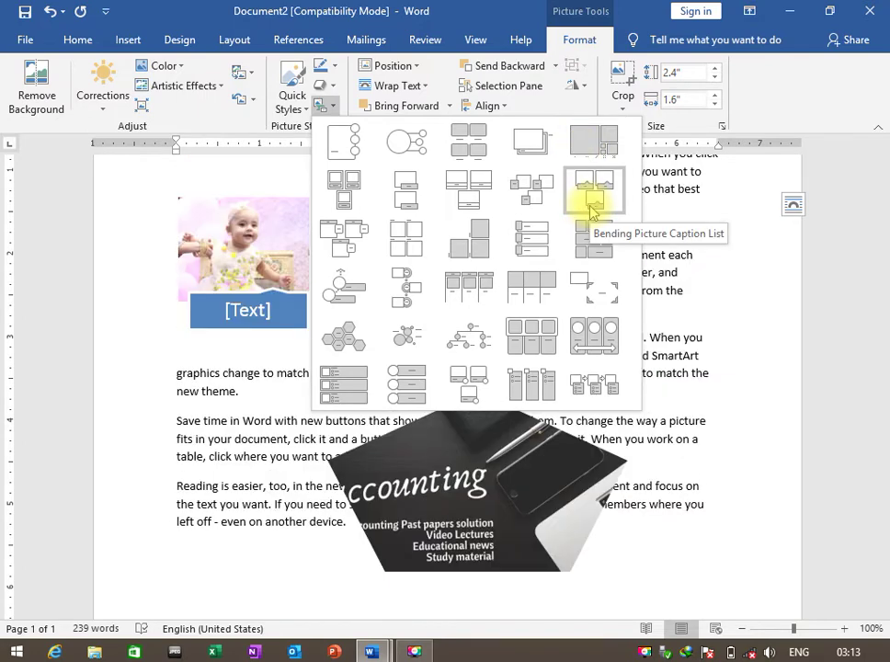
click(595, 242)
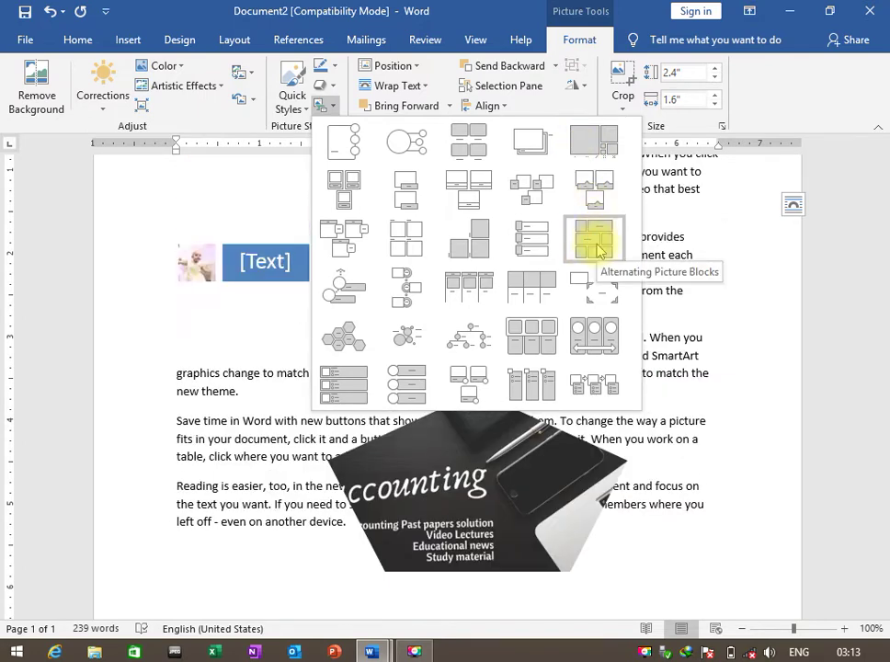
click(595, 273)
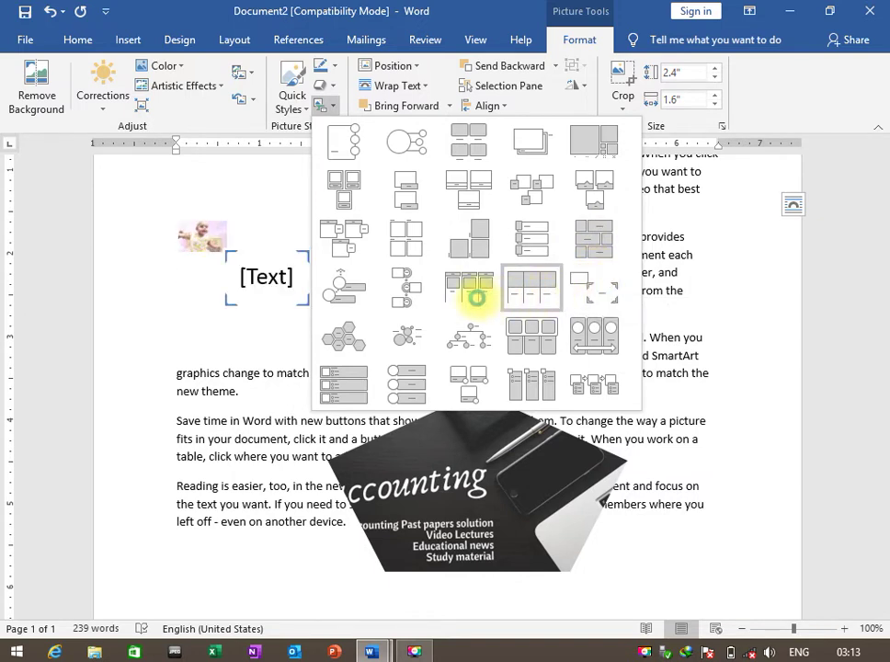
click(418, 296)
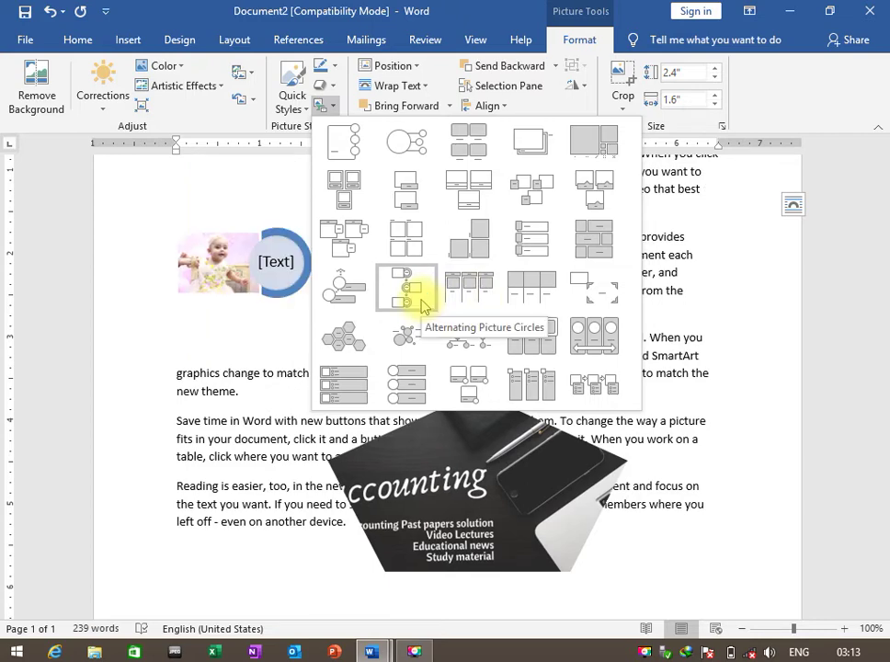
click(416, 296)
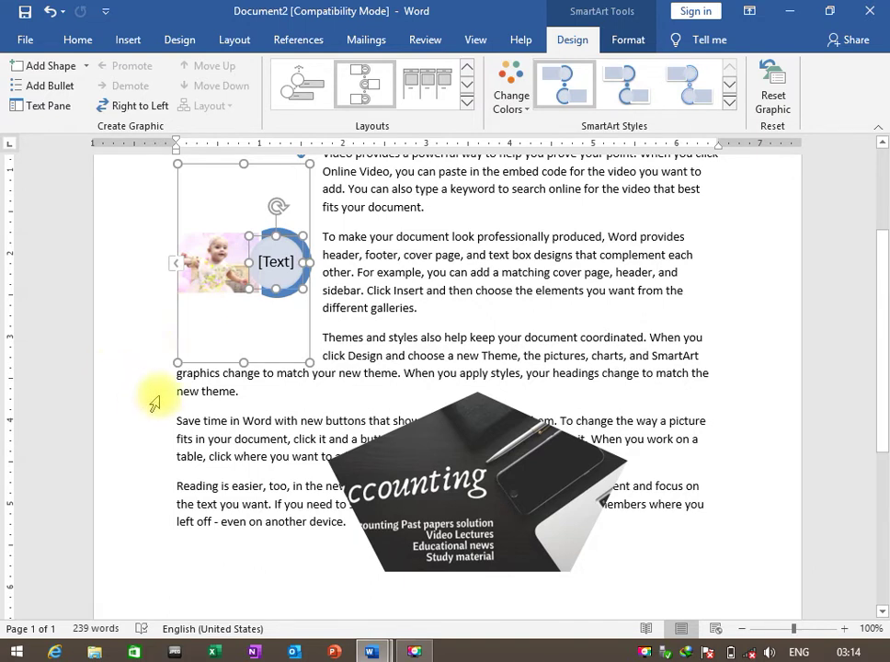
- Replace the SmartArt circle's [Text] placeholder with the child's name
click(259, 257)
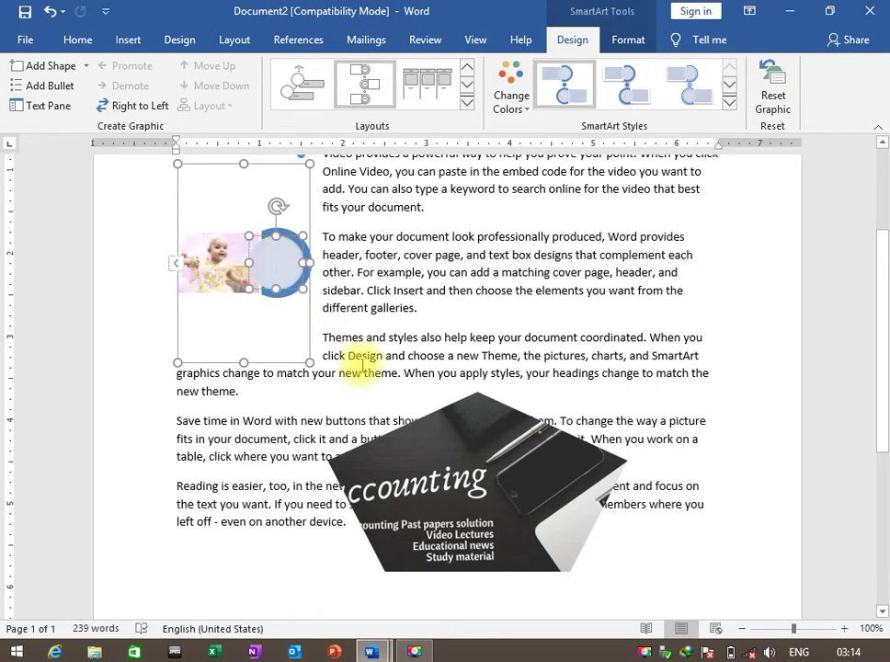
text(IRHAA)
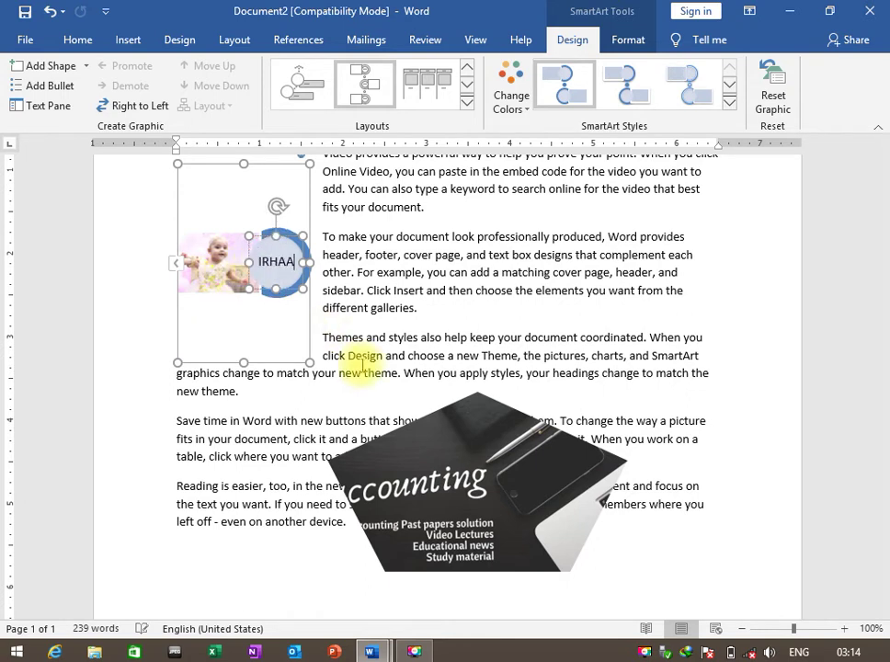
click(541, 311)
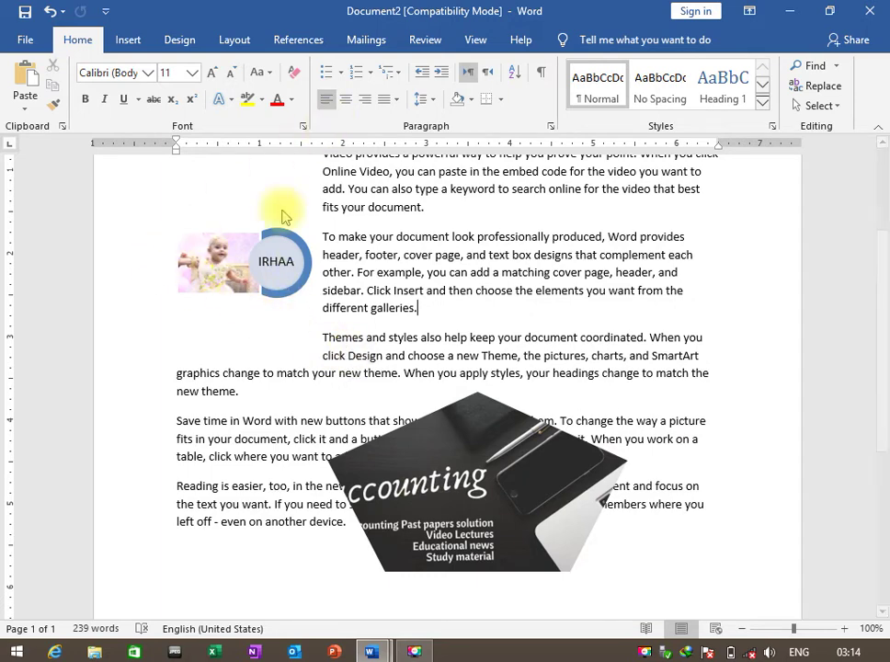
- Select the SmartArt graphic and browse the Insert, Design and Format ribbon tabs
click(207, 260)
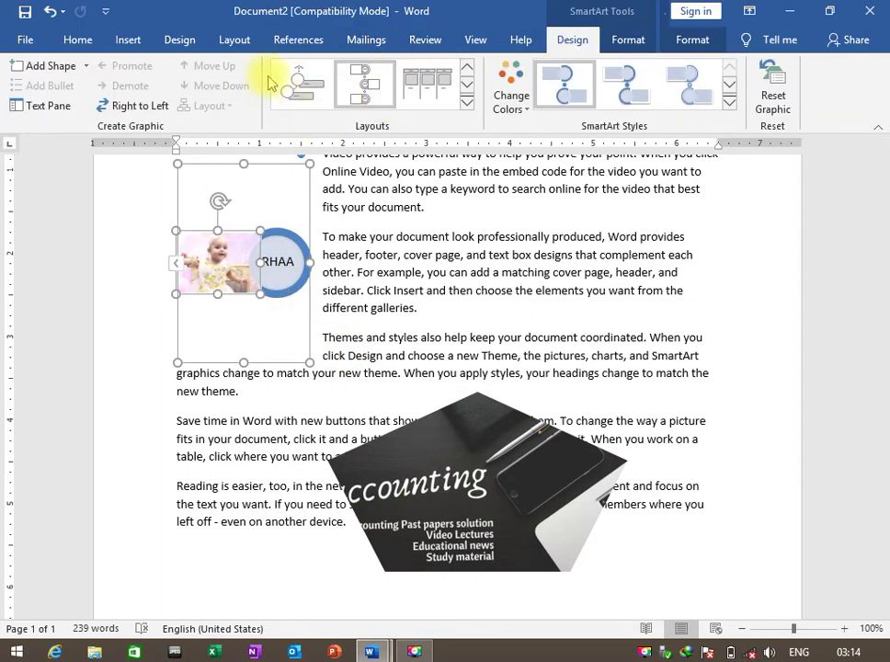
click(131, 45)
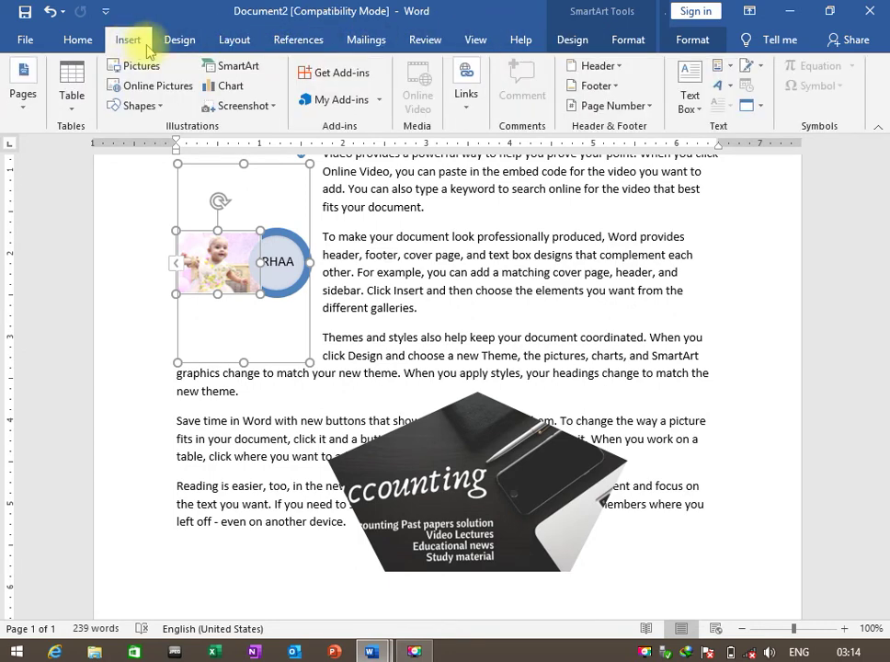
click(181, 41)
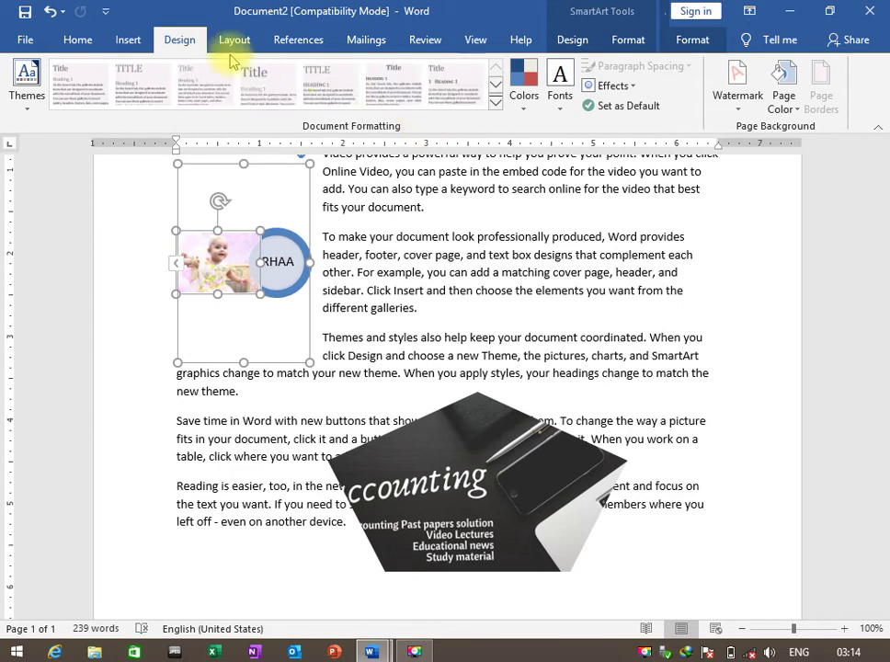
click(120, 44)
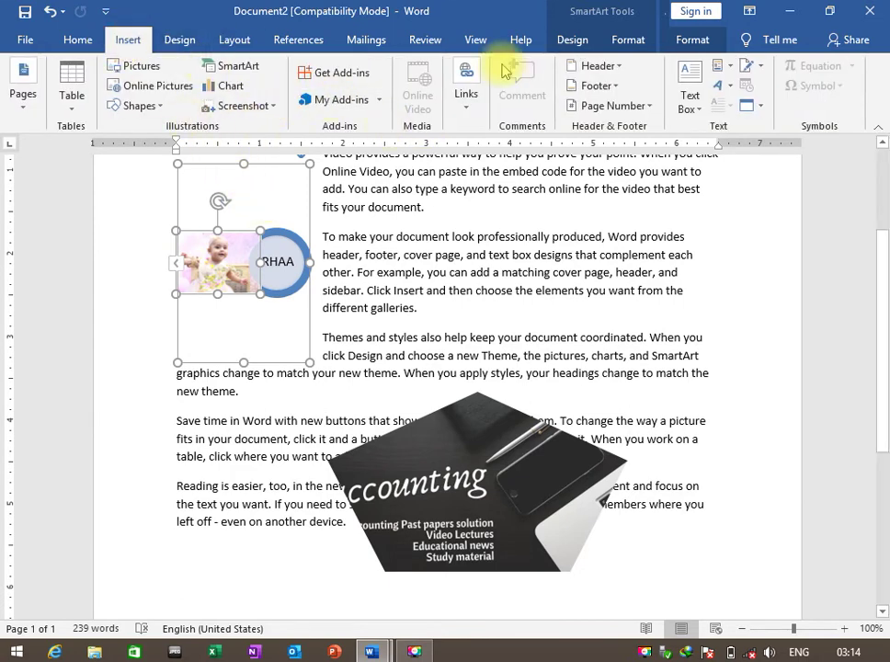
click(627, 39)
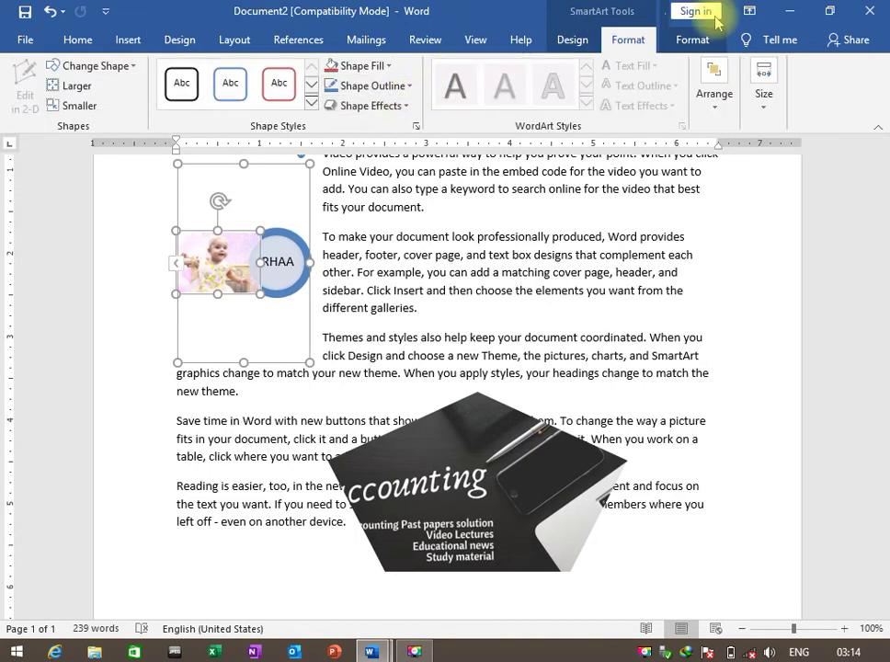
click(697, 40)
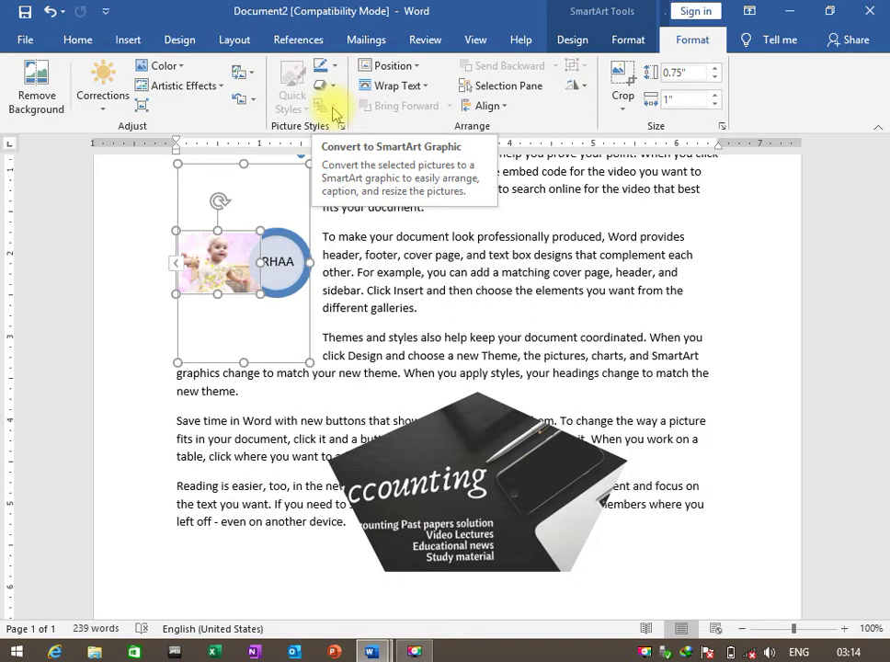
- Reselect the photo inside the SmartArt and open the SmartArt Format and Design tabs
click(234, 318)
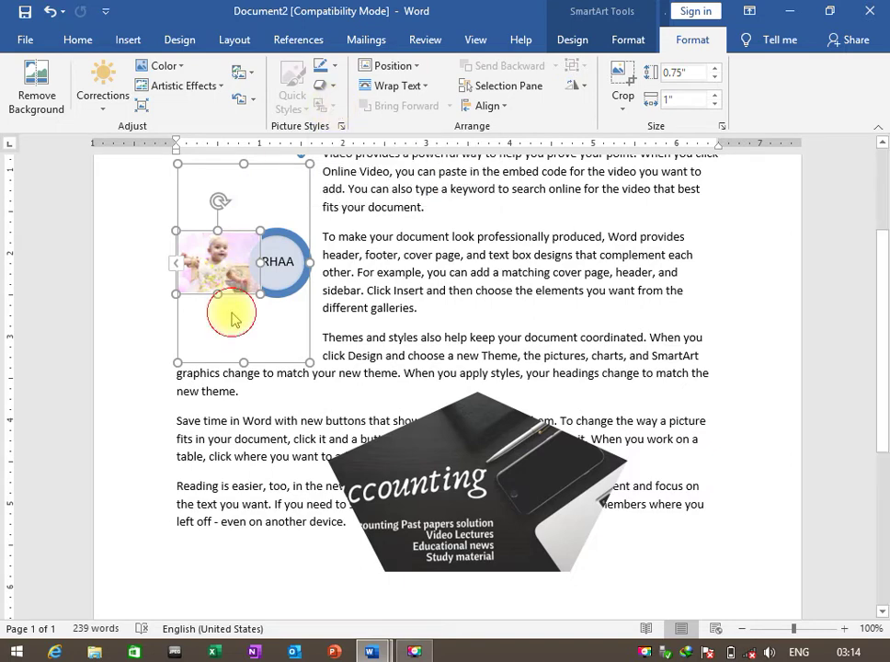
click(241, 279)
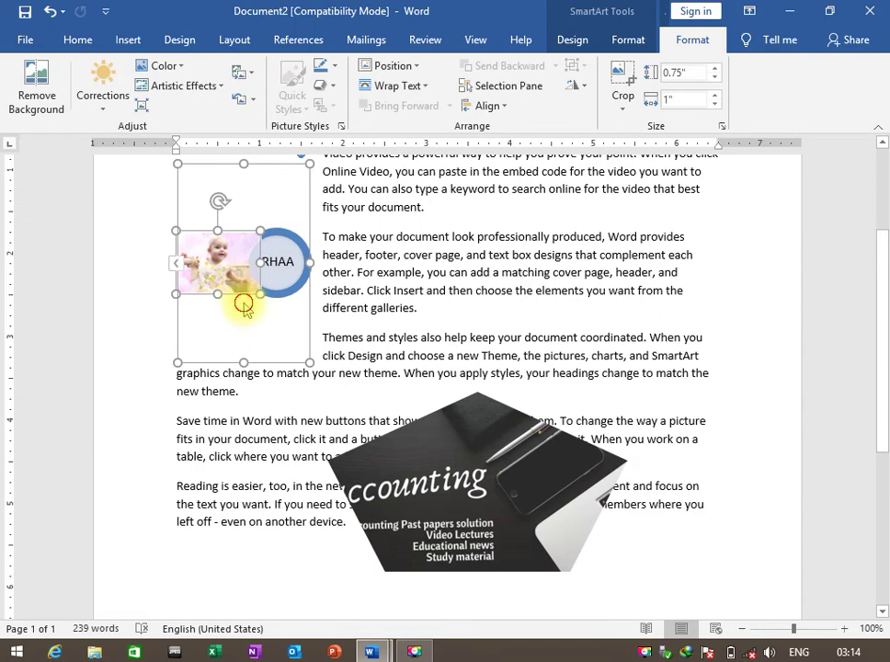
click(238, 297)
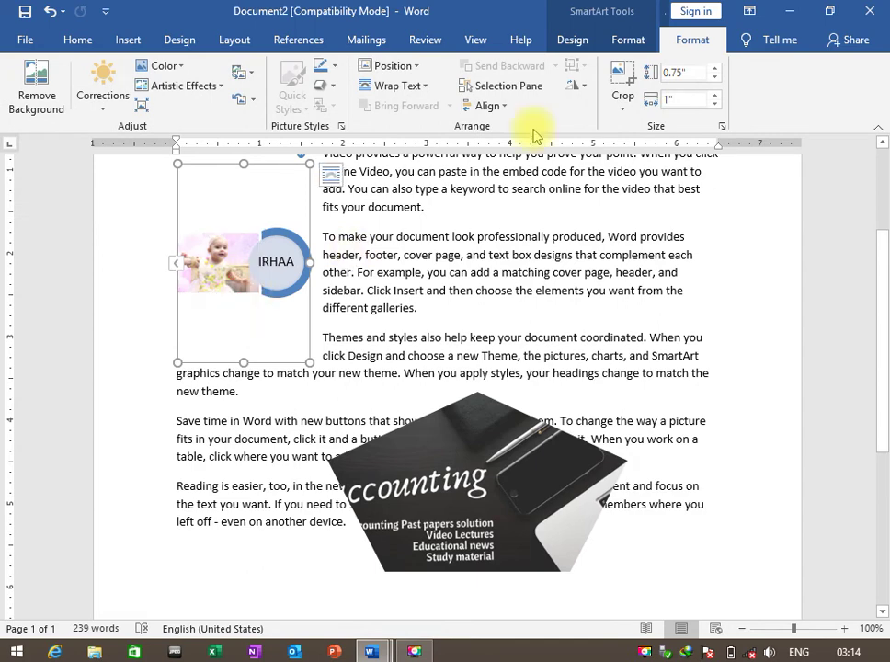
click(244, 283)
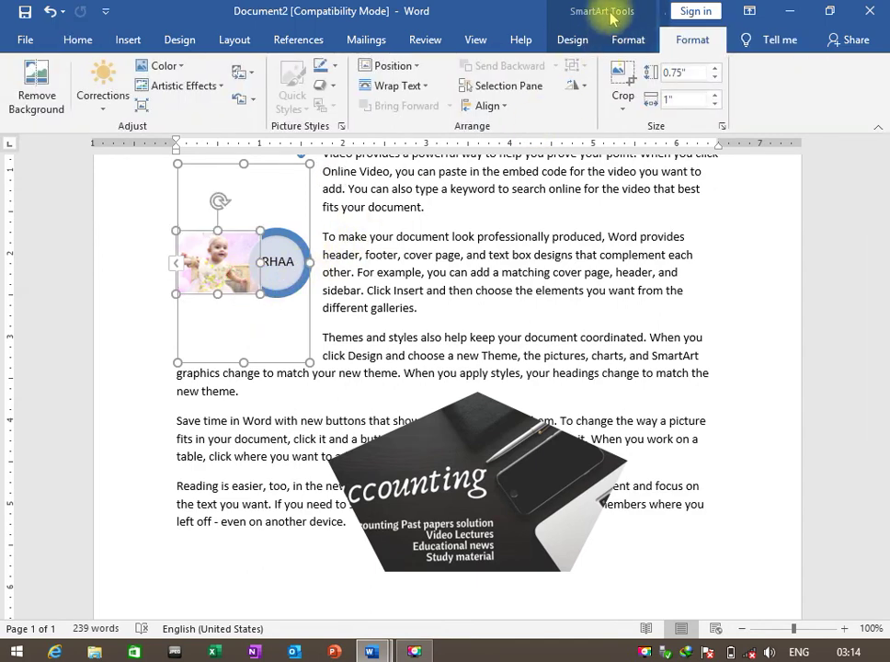
click(628, 41)
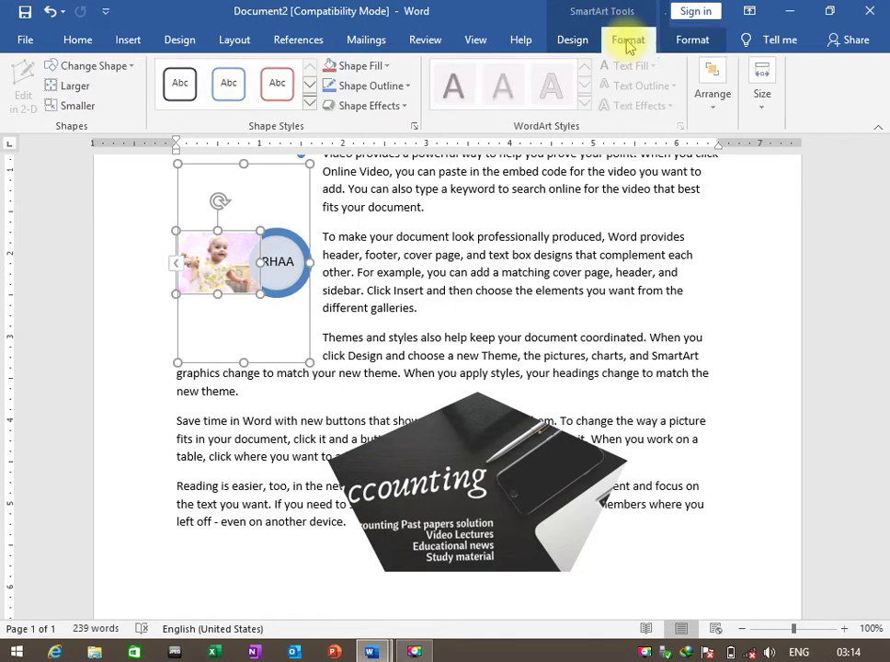
click(571, 42)
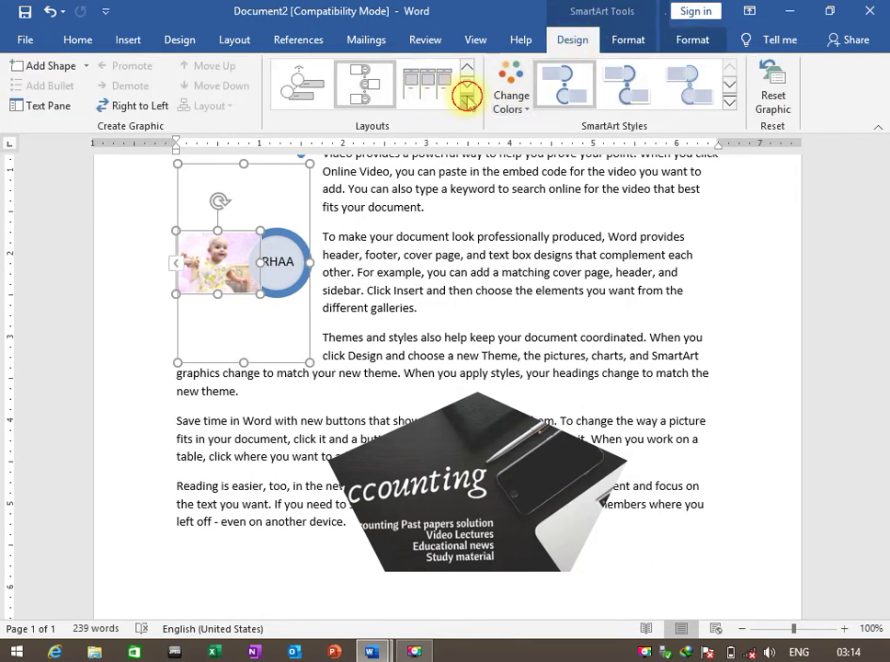
- Try several SmartArt layouts, settling on the circular photo beside a name bar
click(466, 95)
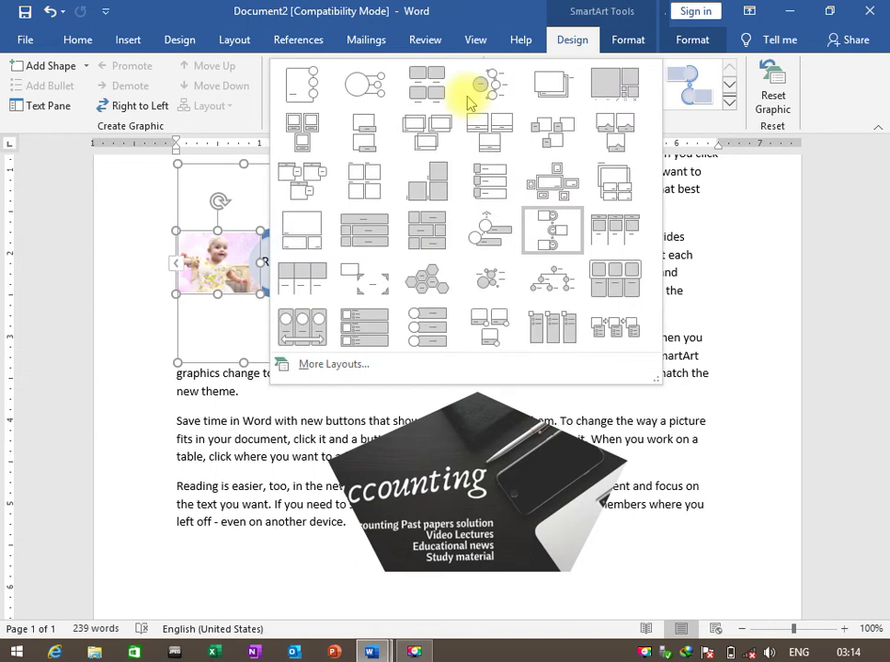
click(324, 99)
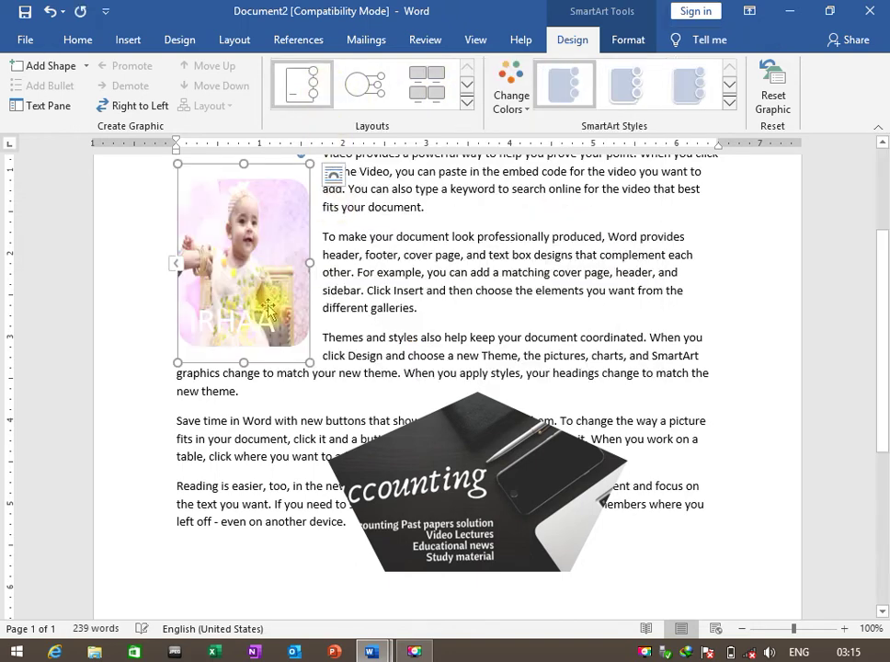
click(366, 94)
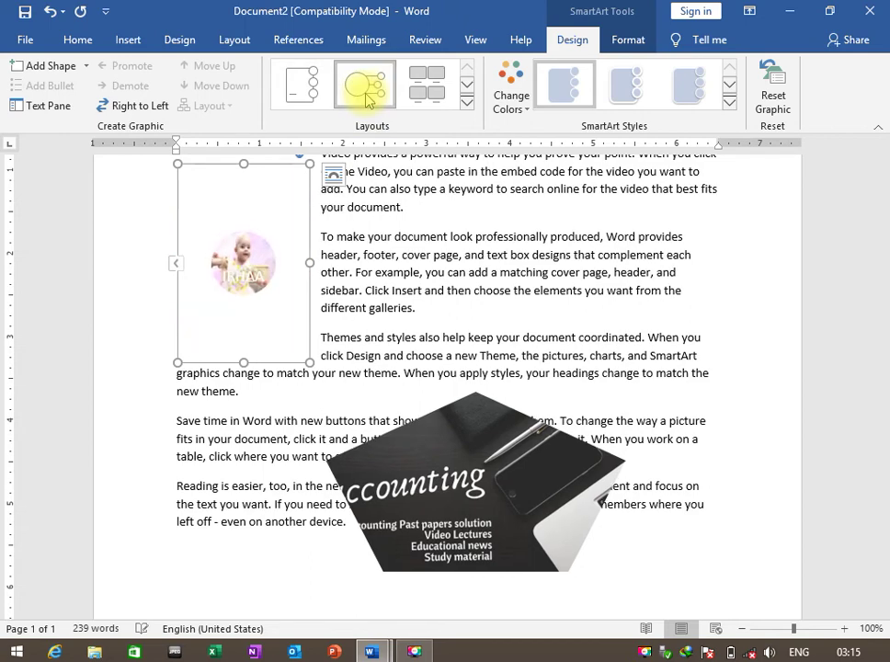
click(429, 99)
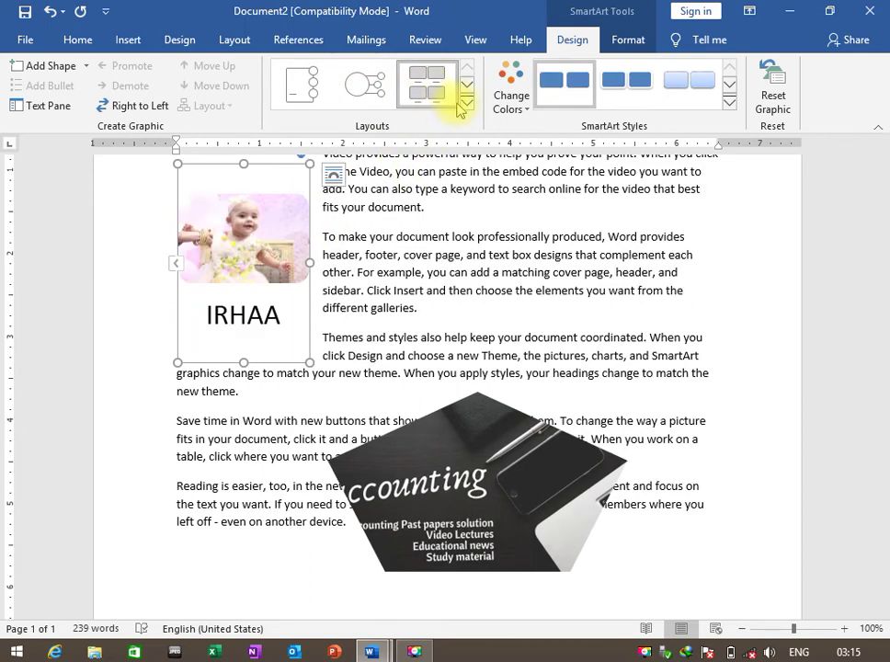
click(468, 102)
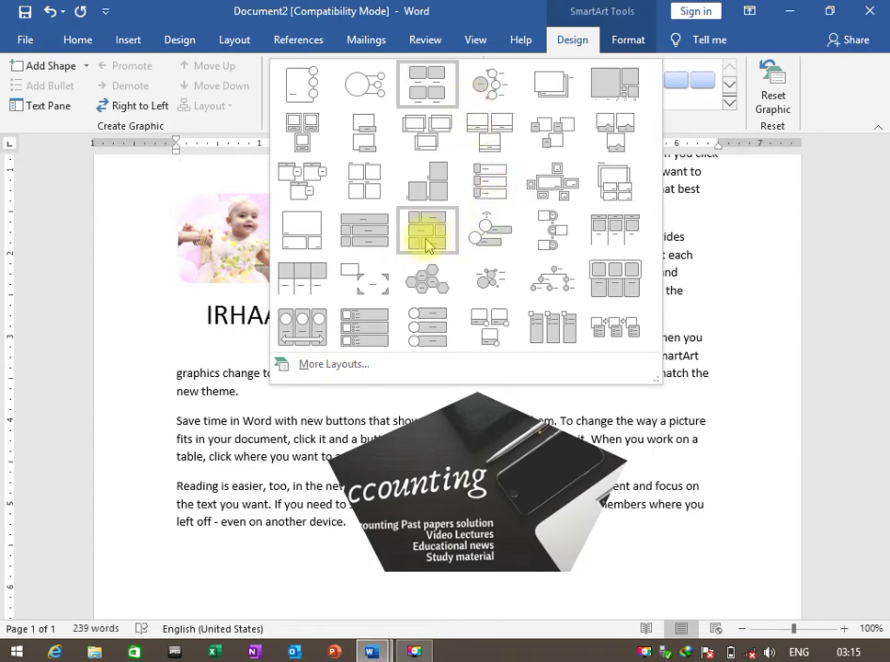
click(487, 244)
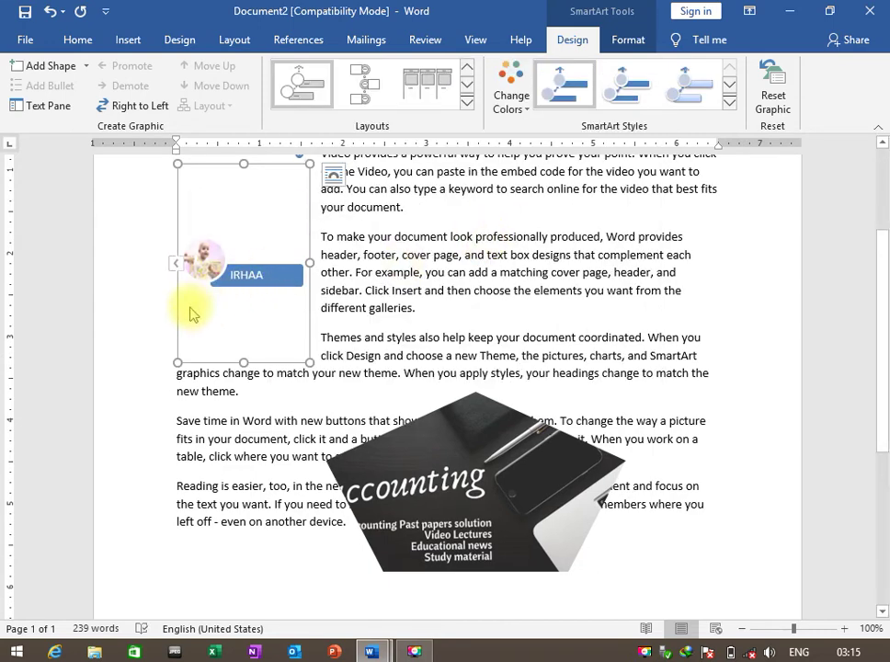
- Recolour the SmartArt in dark blue Primary Theme Colors and apply the Intense Effect style
click(517, 110)
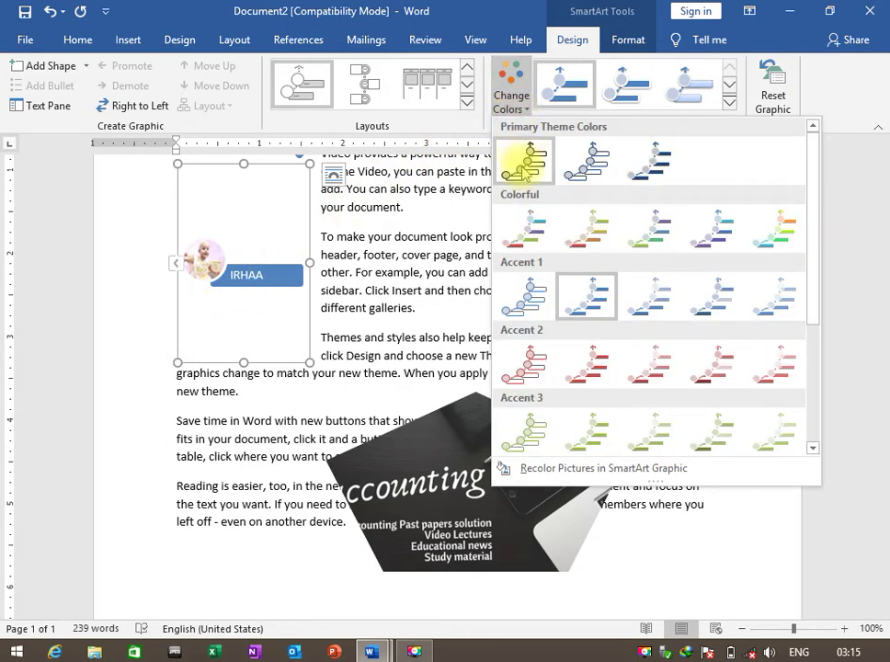
click(667, 171)
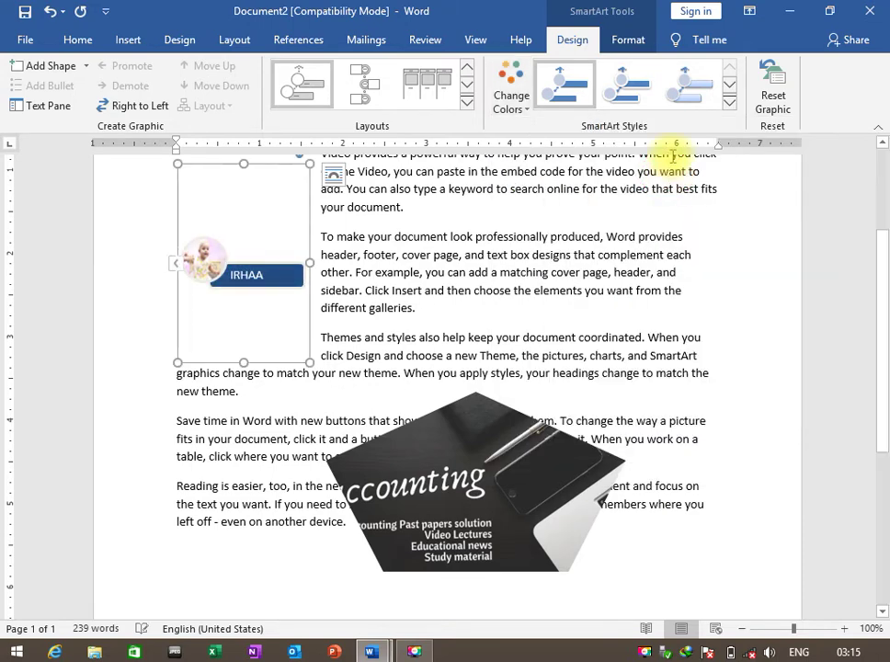
click(728, 106)
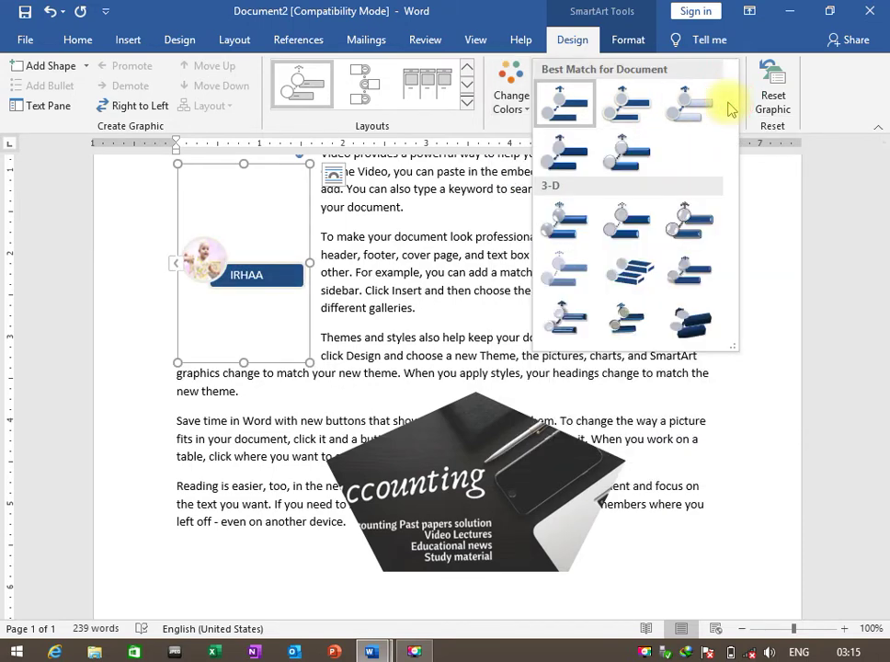
click(640, 168)
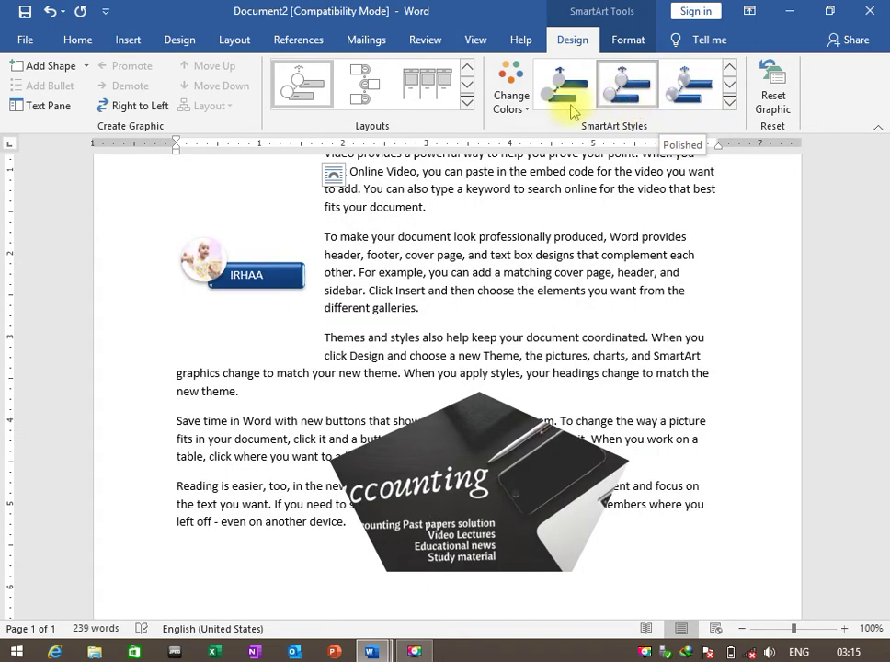
click(327, 291)
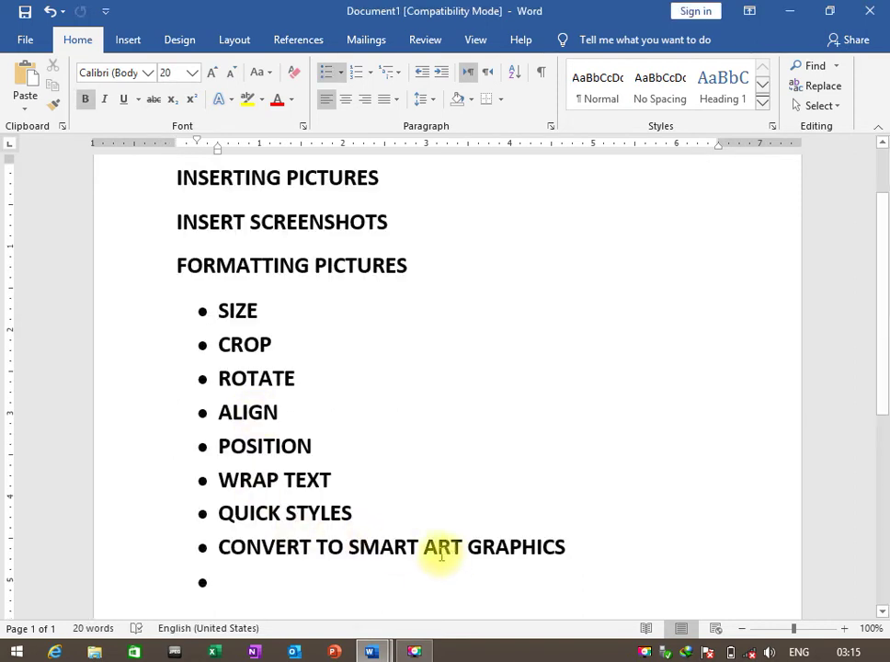
- Delete the space in the last bullet so SMART ART reads SMARTART
click(424, 545)
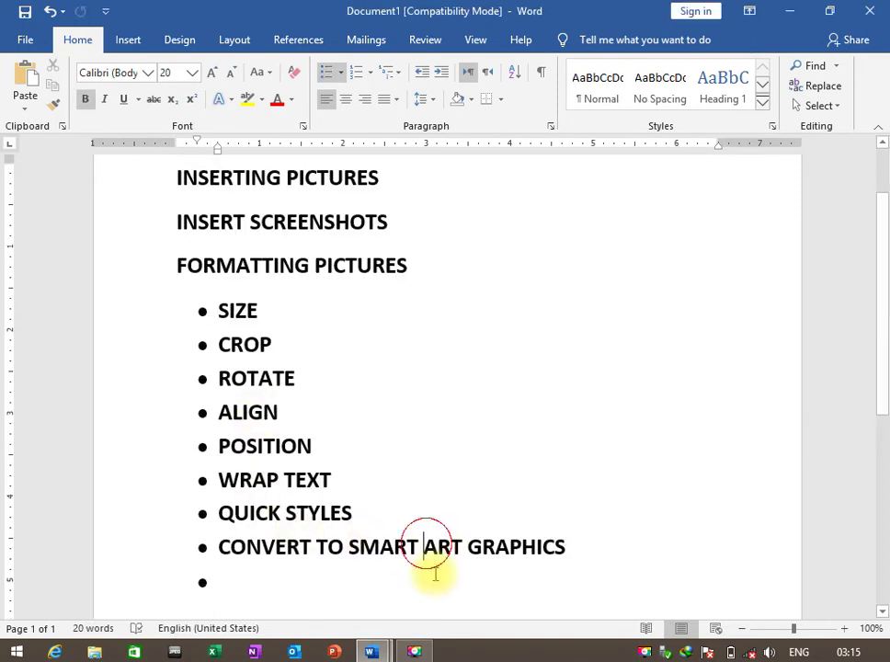
key(BackSpace)
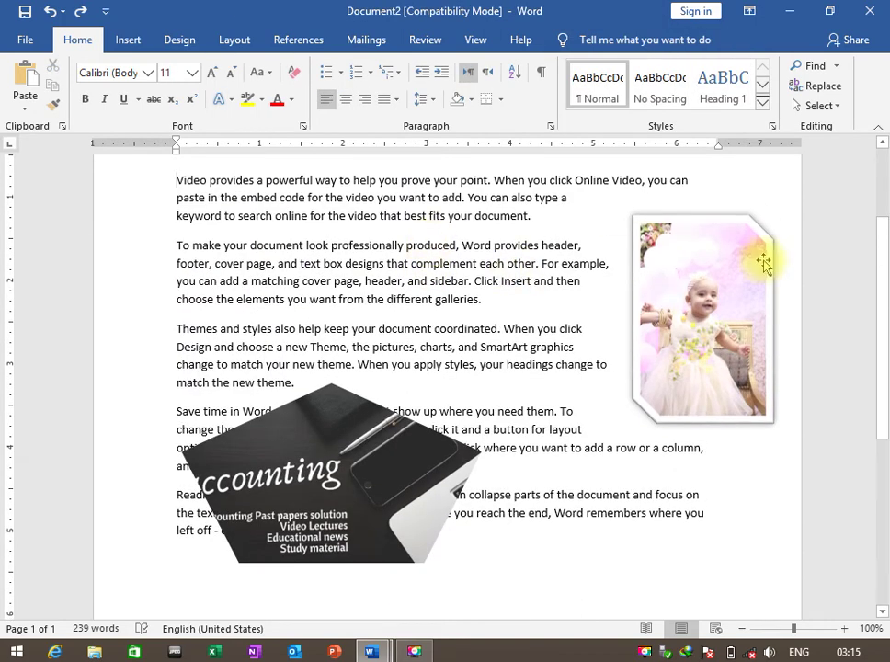
- Select the framed photo and check the Change Picture options without replacing it
click(735, 278)
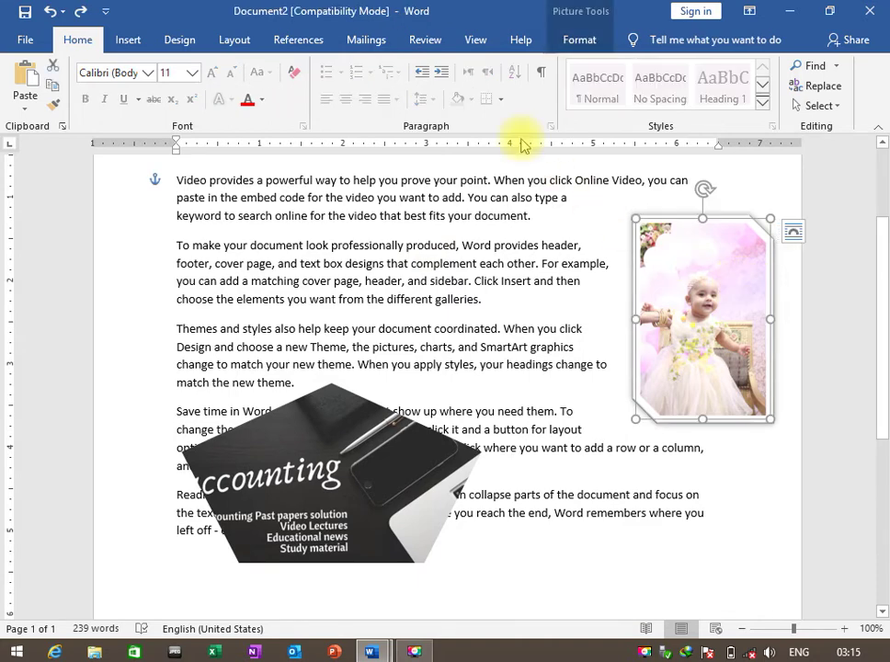
click(580, 40)
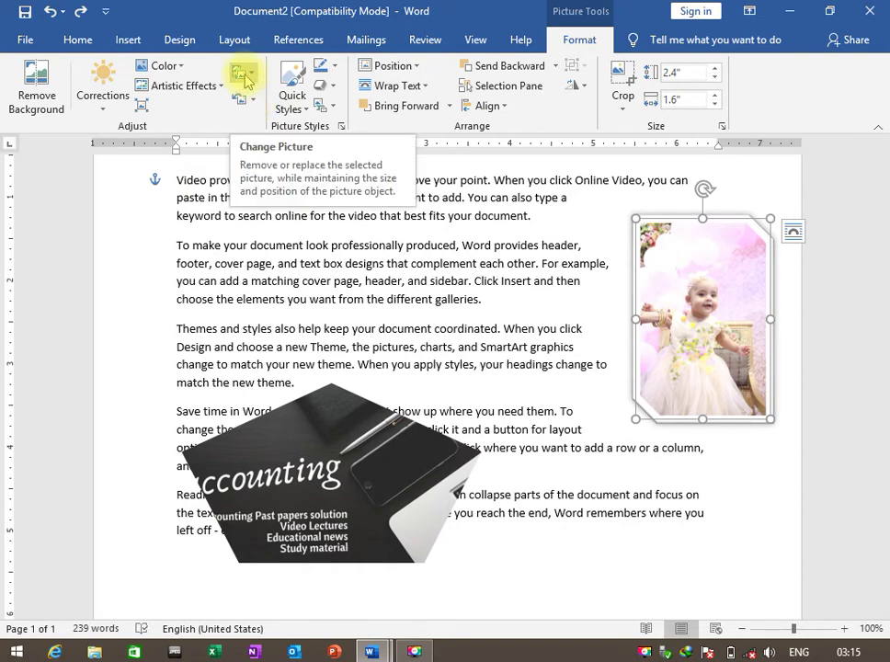
click(246, 81)
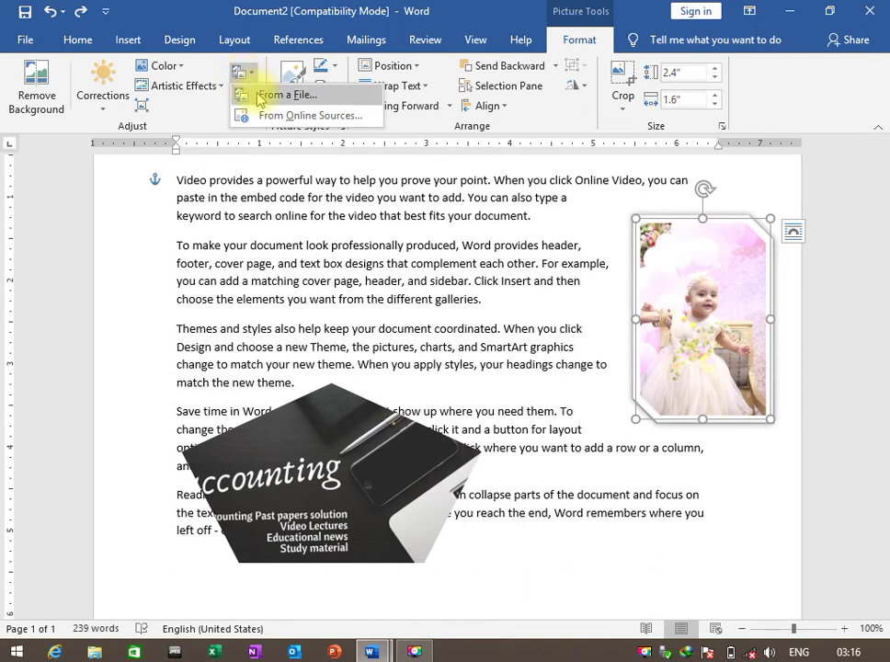
click(680, 285)
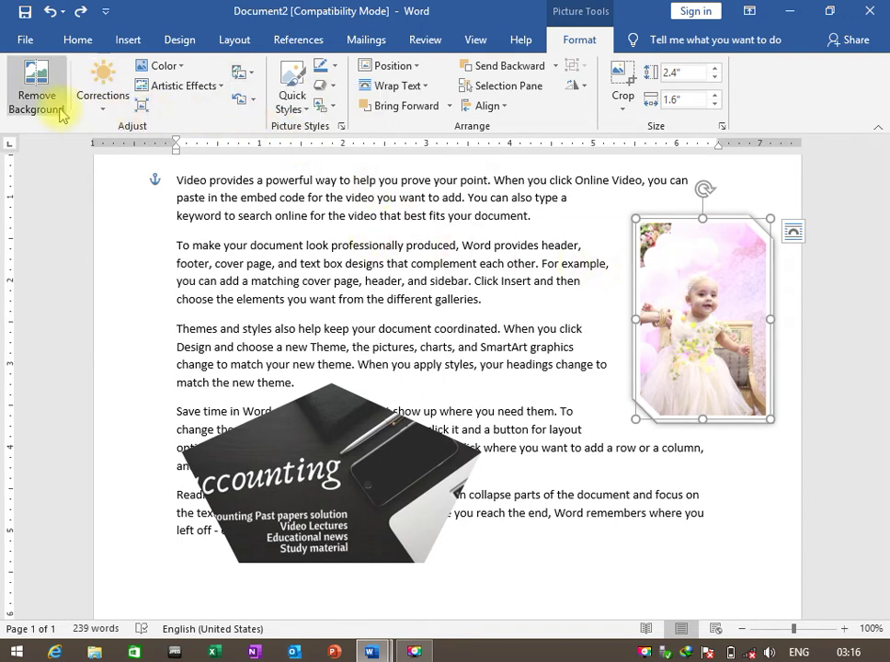
- Preview the Red, Accent color 2 Light recolour on the framed baby photo, then undo it
click(180, 73)
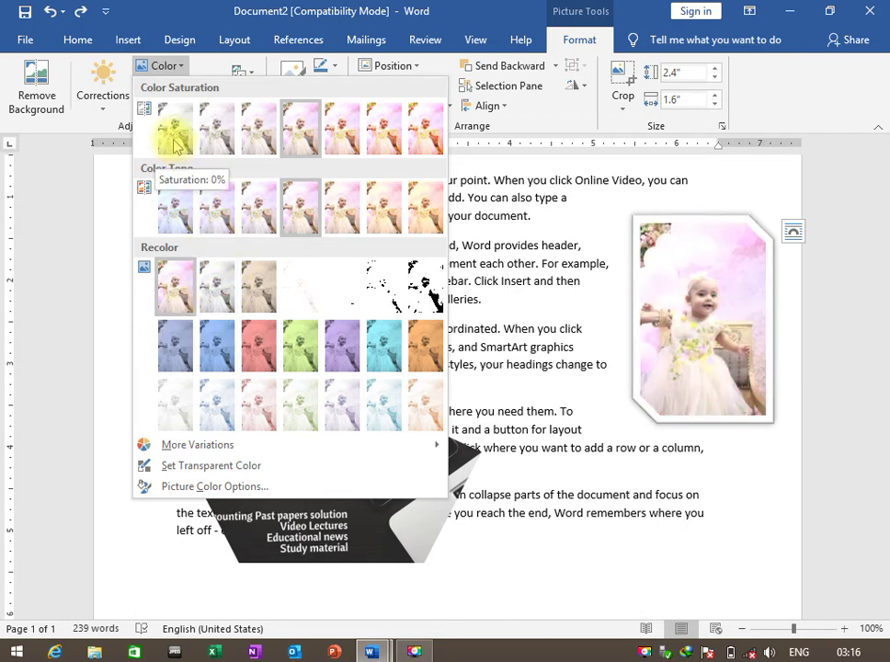
click(262, 411)
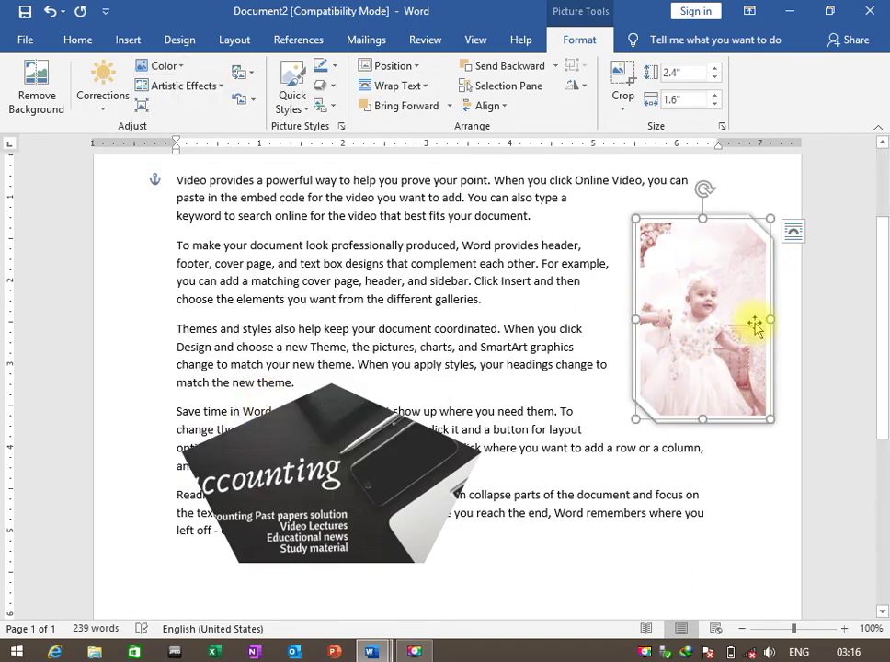
key(ctrl+z)
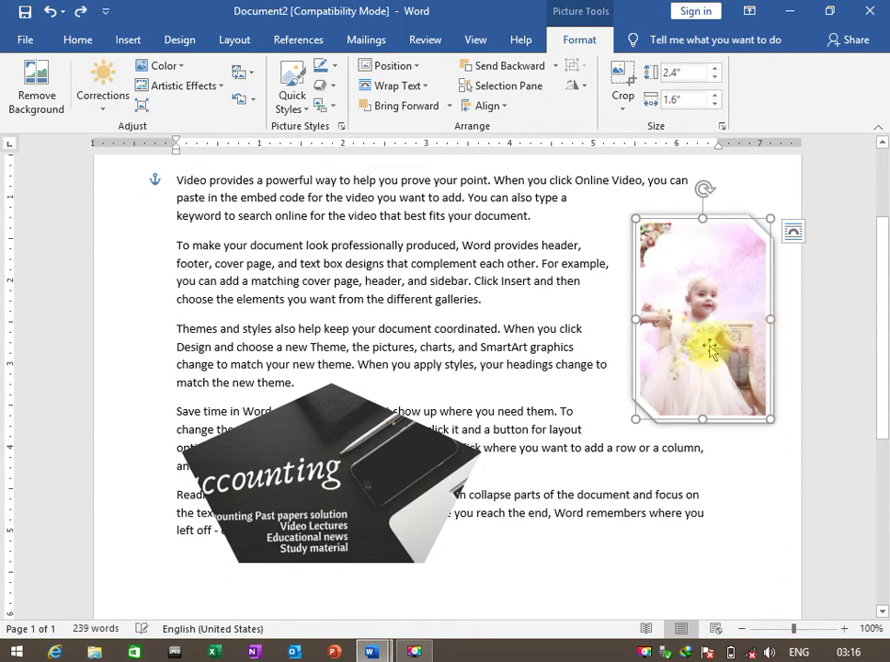
- Recheck the Color options without changing anything, then bring up the Artistic Effects gallery
click(162, 65)
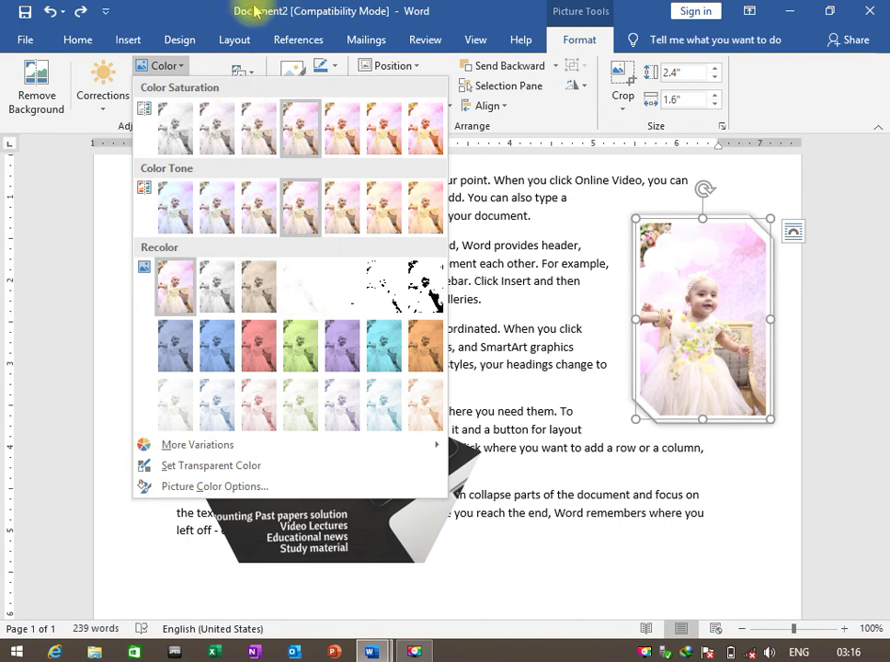
click(216, 14)
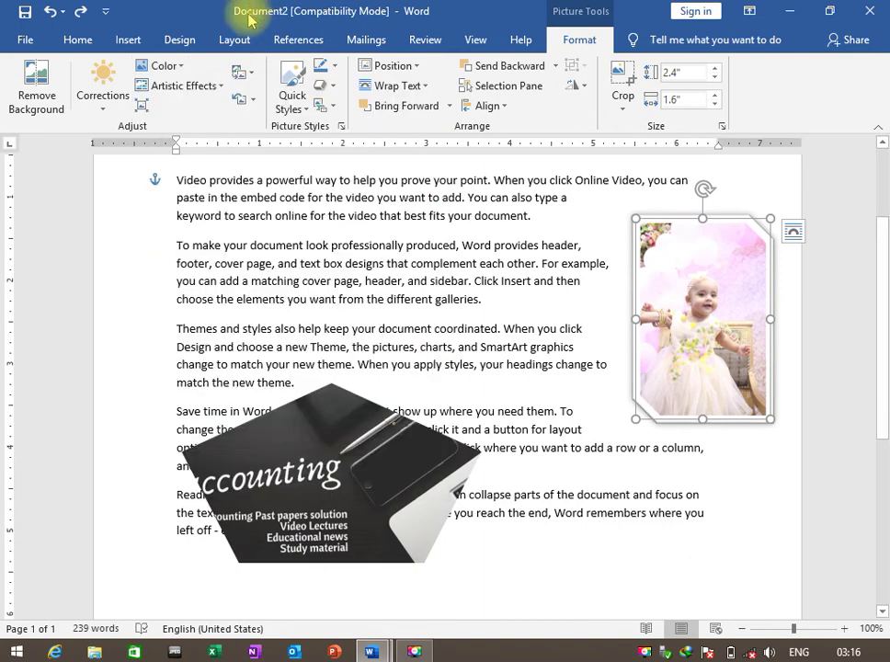
click(220, 89)
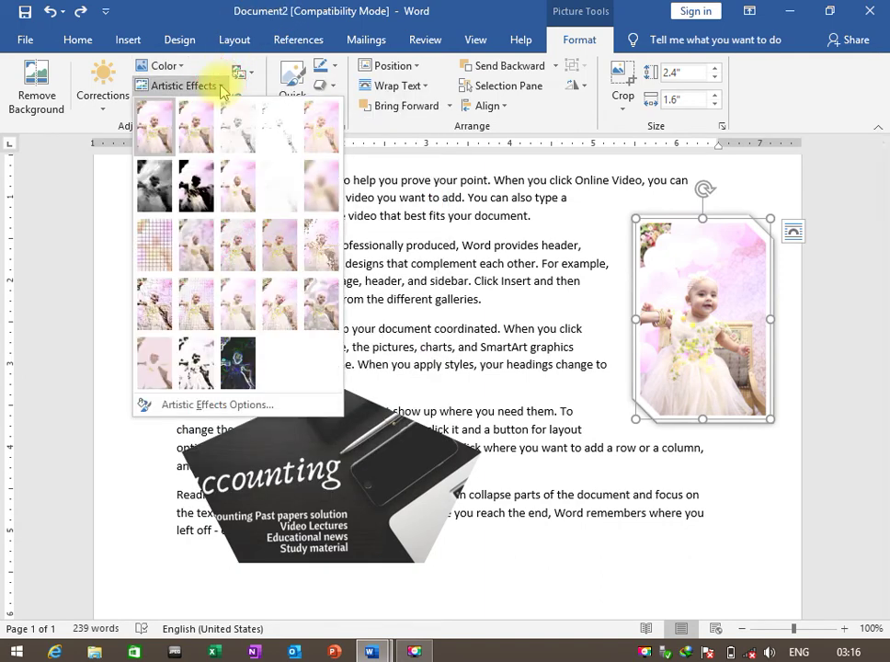
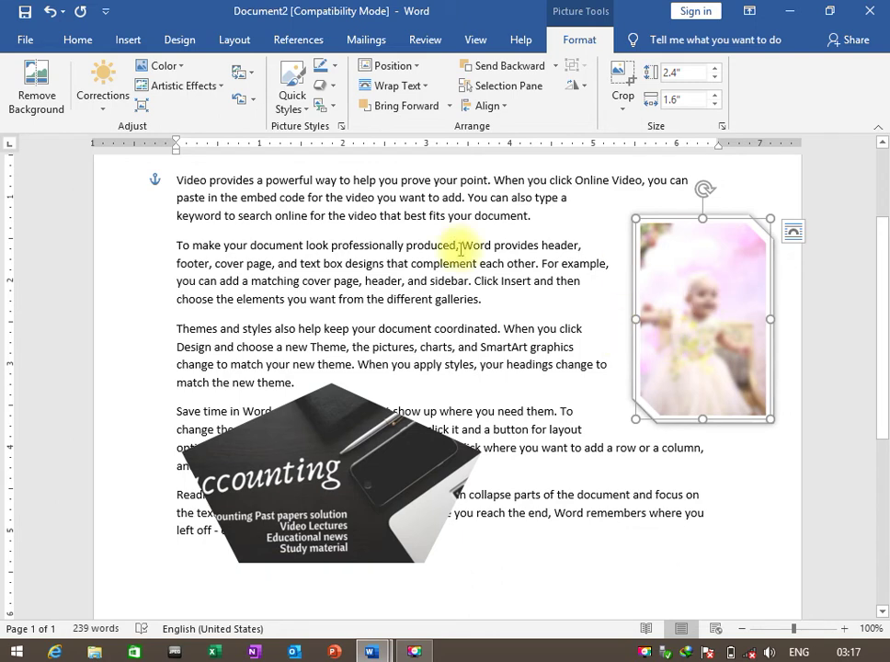
- Leave the corrections gallery unapplied and add bullets COLOURS, ARTISTIC EFFECTS and CORRECTTION to the list
click(108, 111)
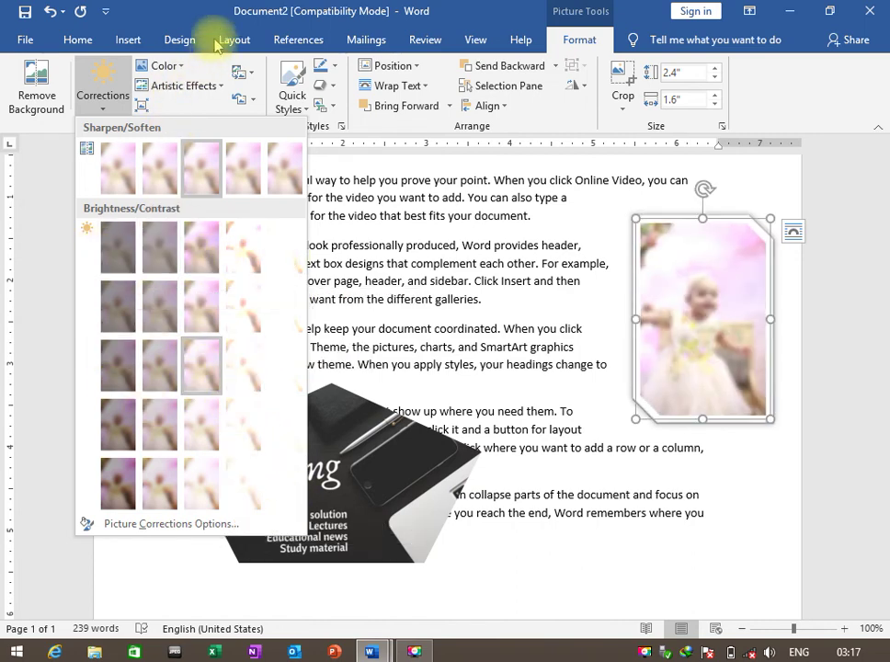
click(178, 45)
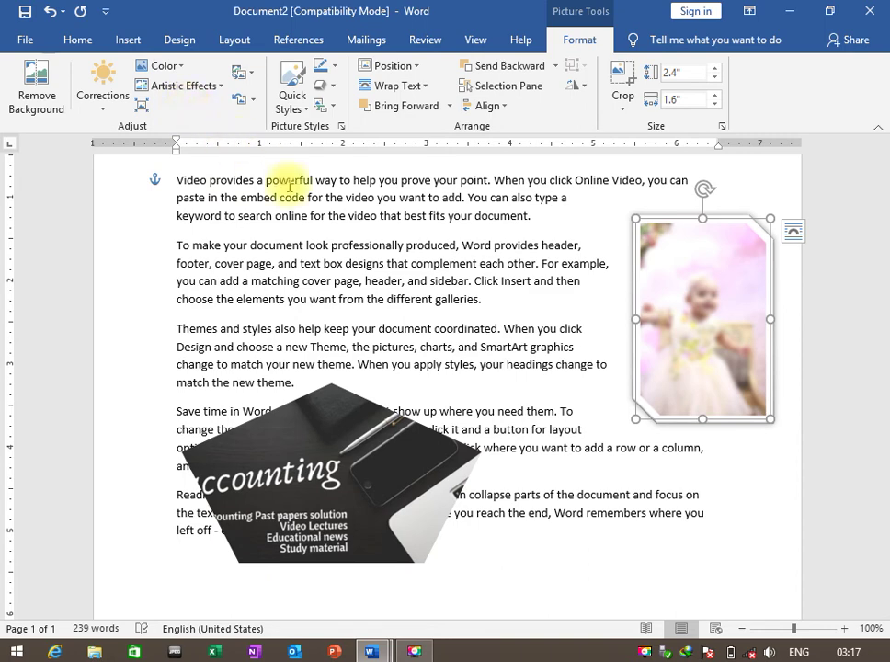
key(alt)
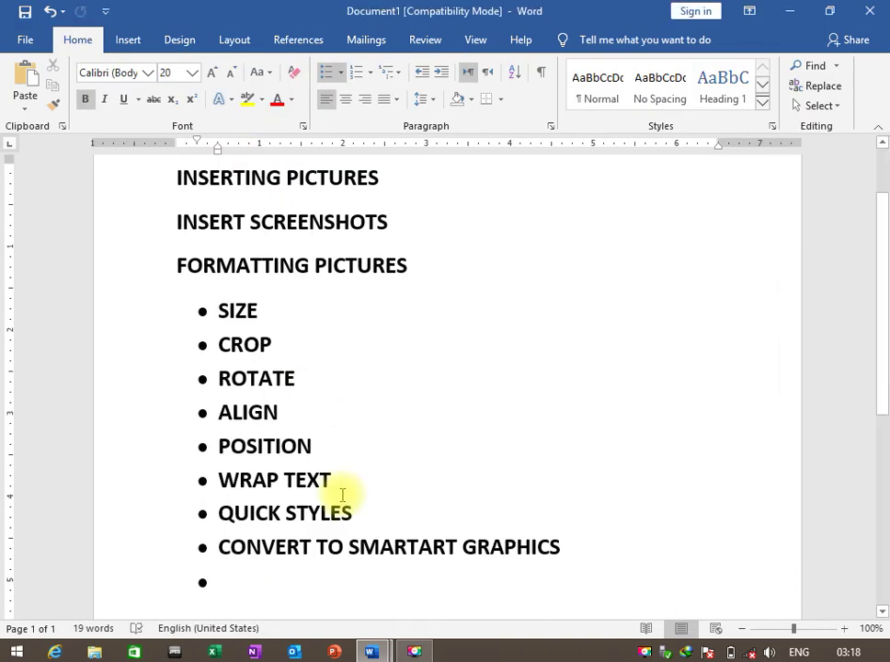
text(COLOURS)
key(Return)
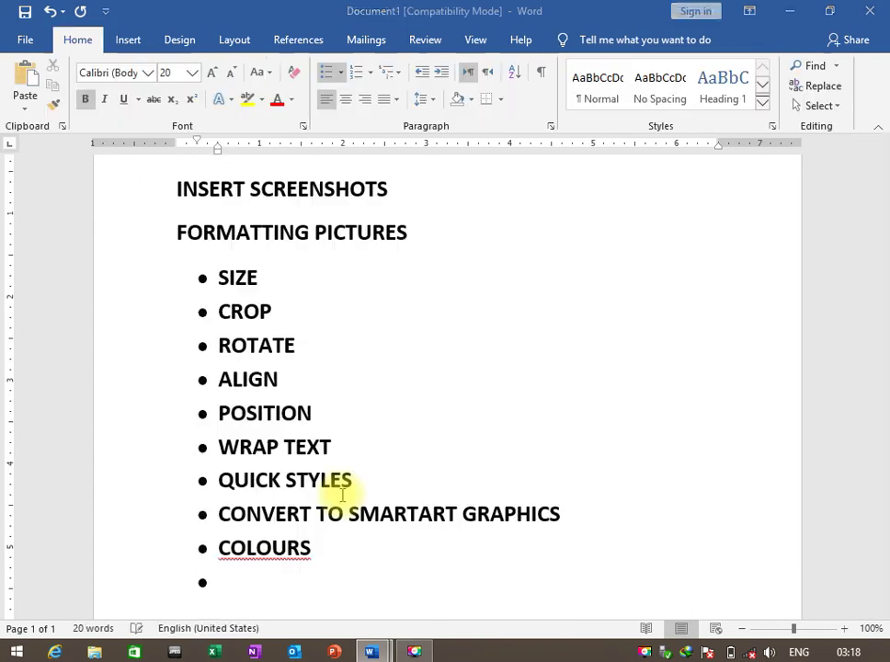
text(AT)
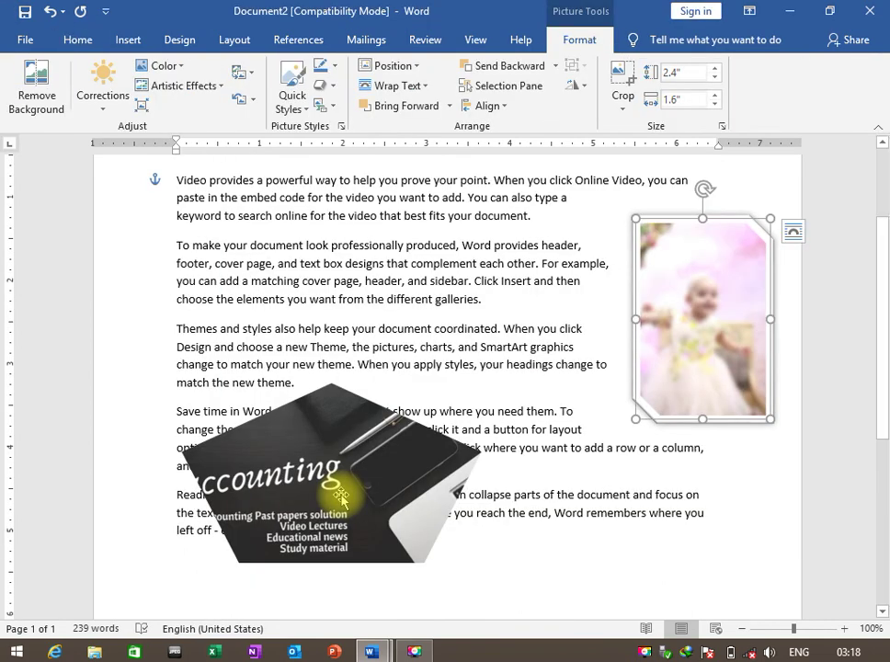
text(FFECTS)
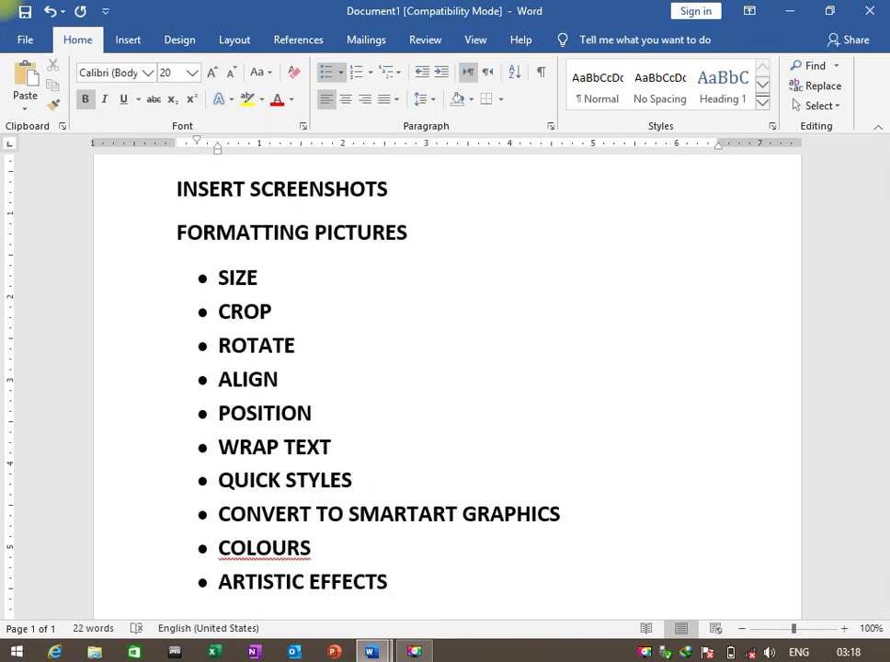
key(Return)
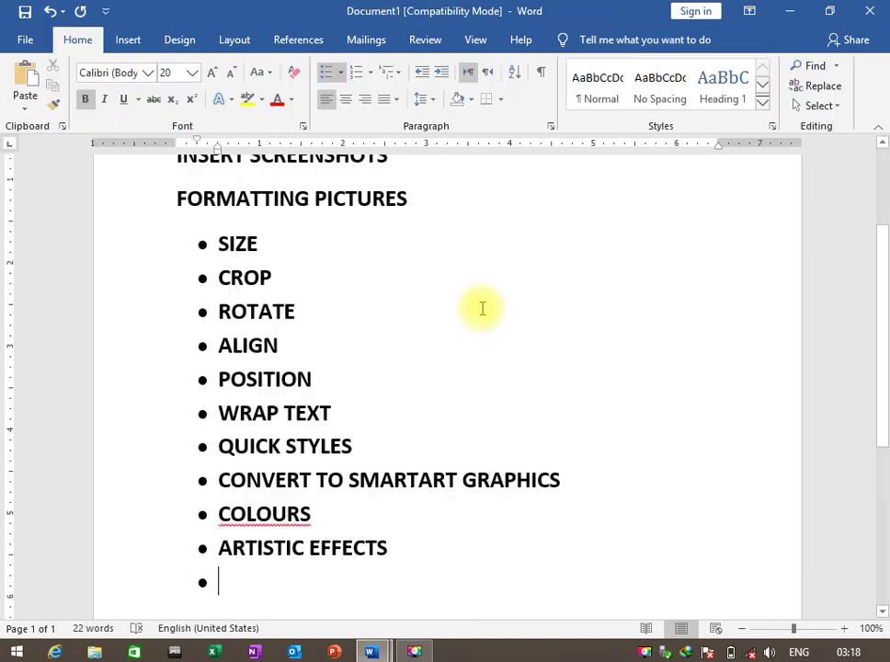
text(CORRECTTION)
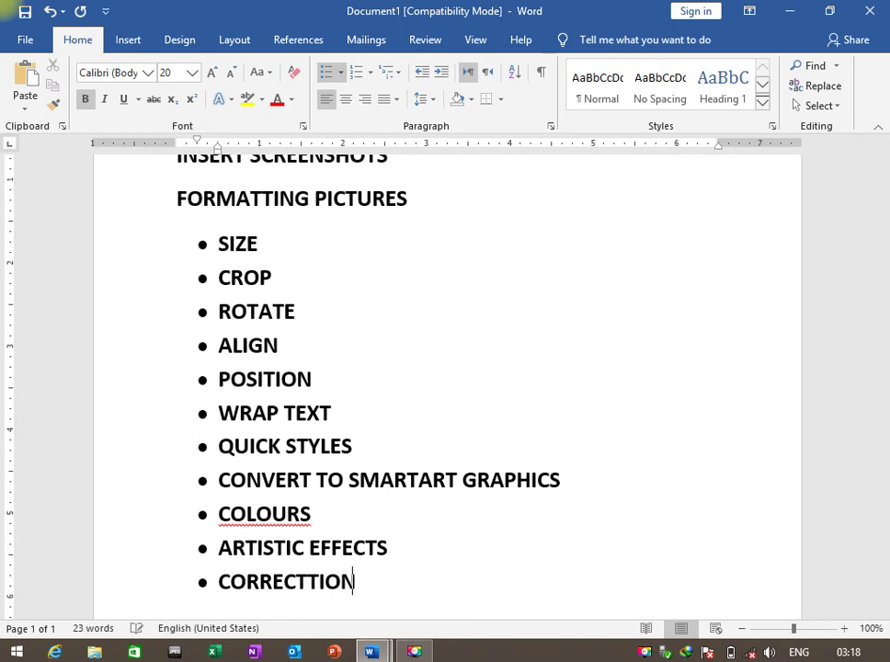
- Review the FORMATTING PICTURES list and fix the misspelled bullet to CORRECTIONS via spelling suggestions
click(347, 212)
scroll(368, 169, up, 1)
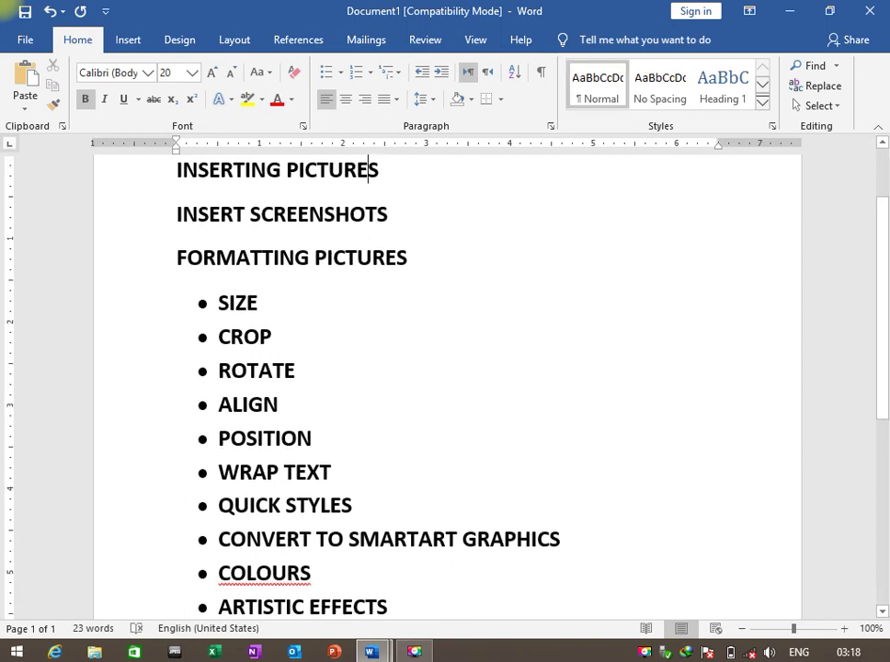
key(Left)
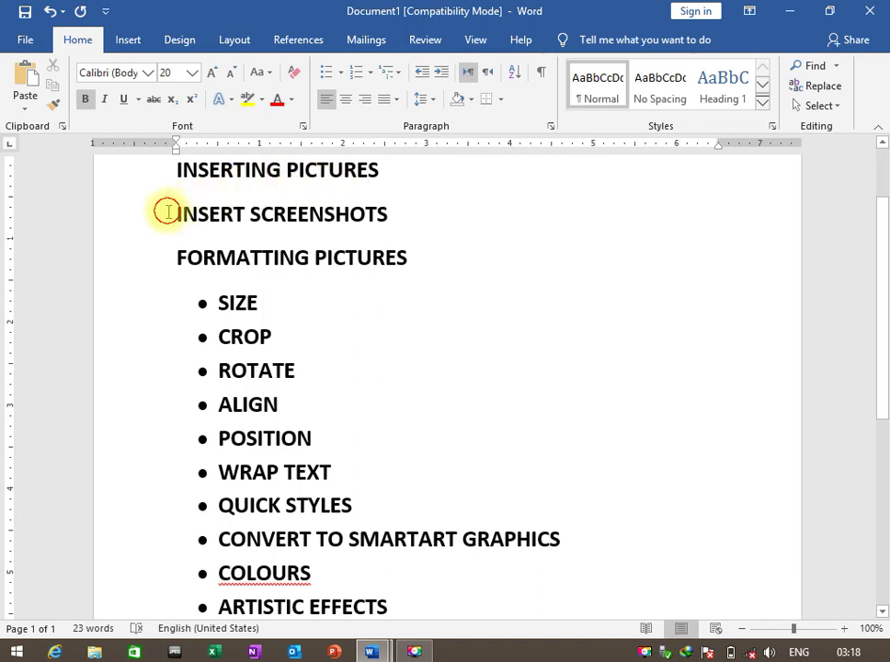
drag(168, 211, 375, 200)
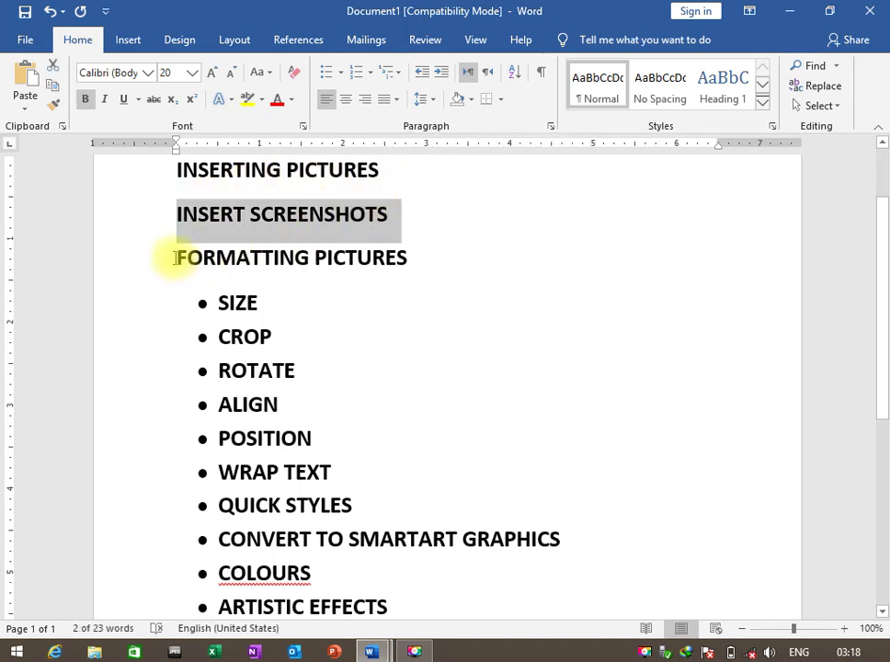
mouse_move(175, 256)
mouse_down()
mouse_move(354, 255)
mouse_move(386, 308)
mouse_move(393, 416)
mouse_move(383, 452)
mouse_move(383, 596)
mouse_up()
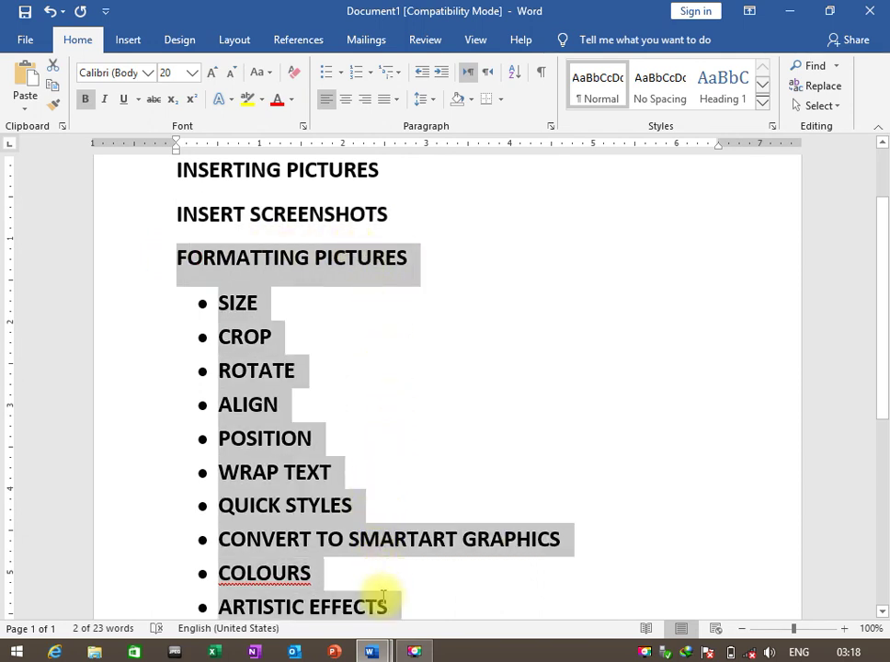
scroll(285, 317, down, 2)
scroll(285, 317, down, 2)
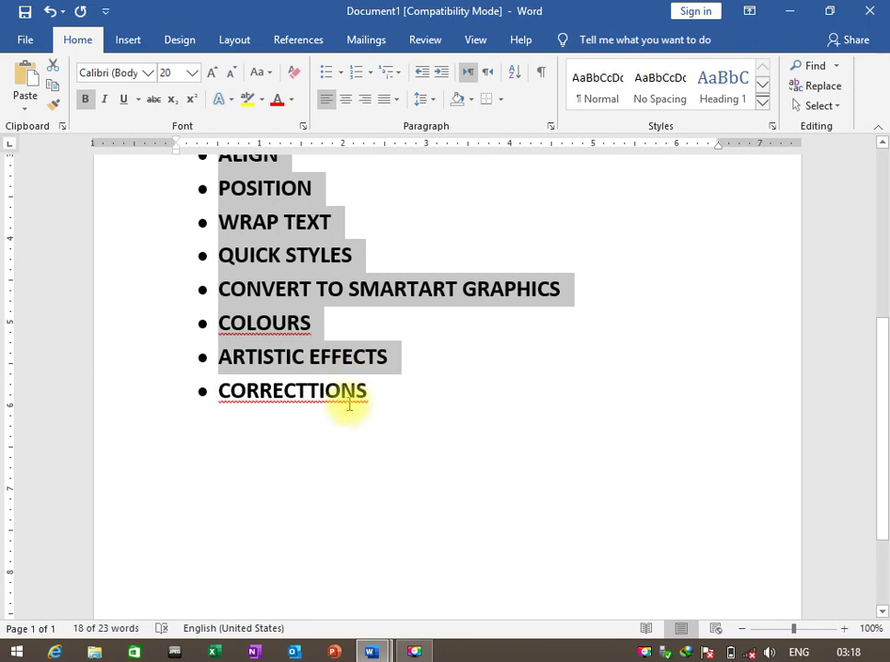
right_click(348, 391)
click(334, 78)
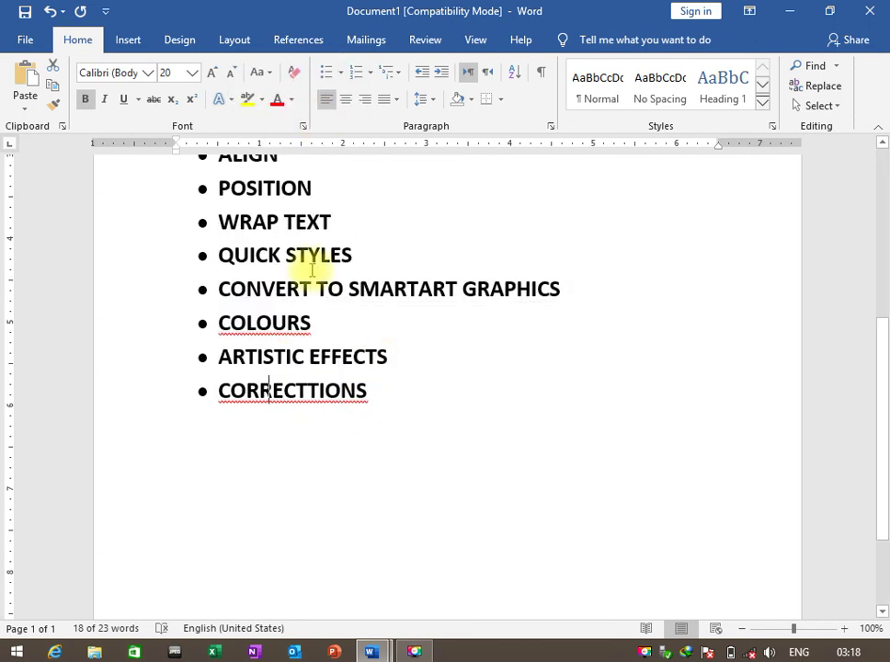
scroll(288, 358, up, 2)
scroll(288, 362, up, 2)
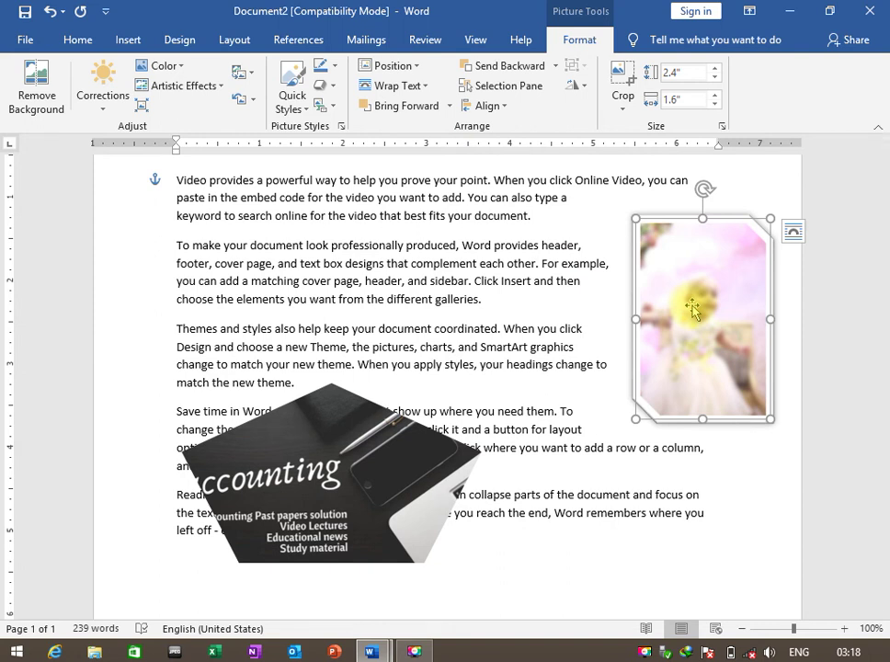
- Drag the accounting picture over the baby photo, bring it forward, and fine-tune its position
mouse_move(377, 484)
mouse_down()
mouse_move(607, 334)
mouse_move(642, 301)
mouse_up()
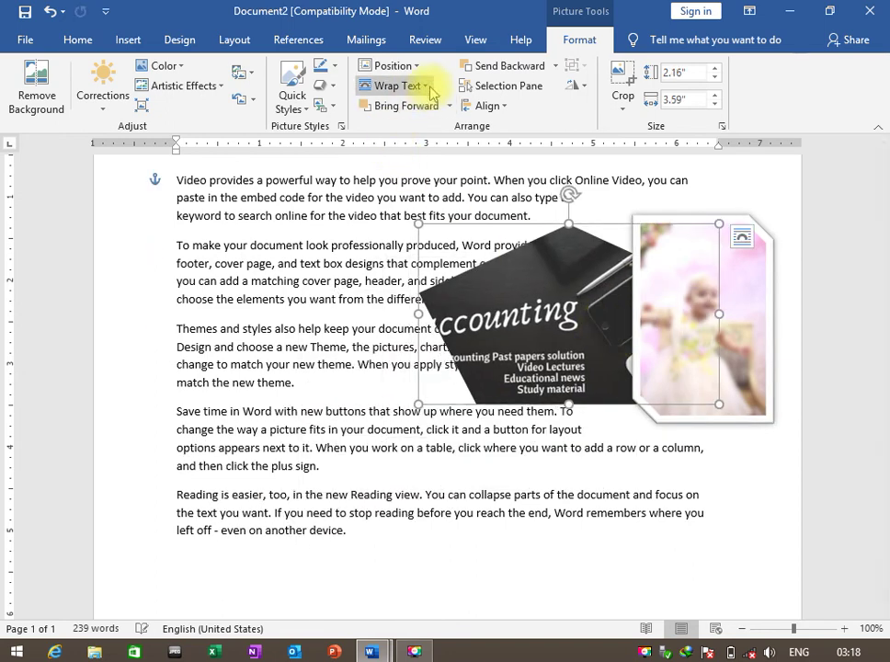
click(449, 106)
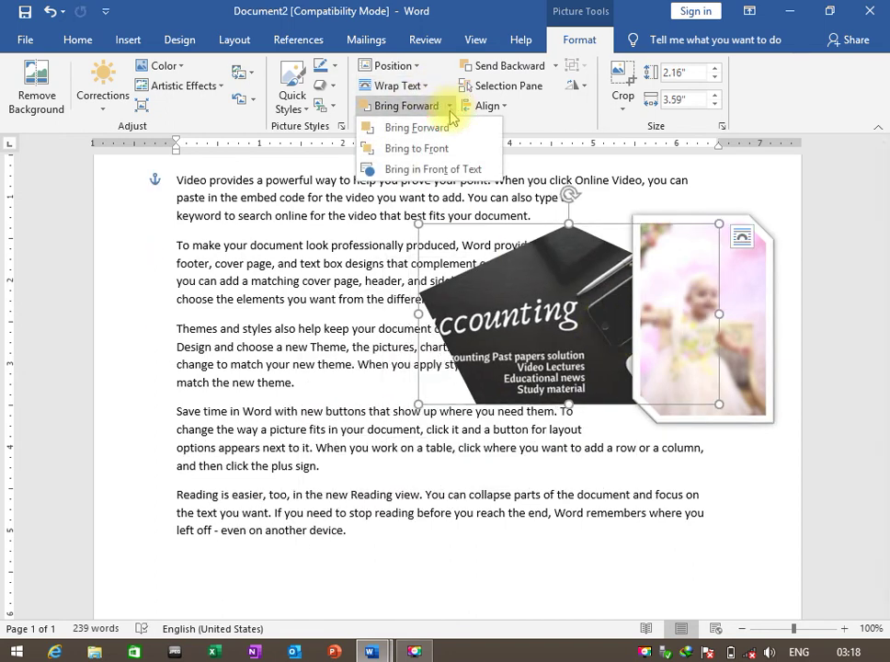
click(445, 131)
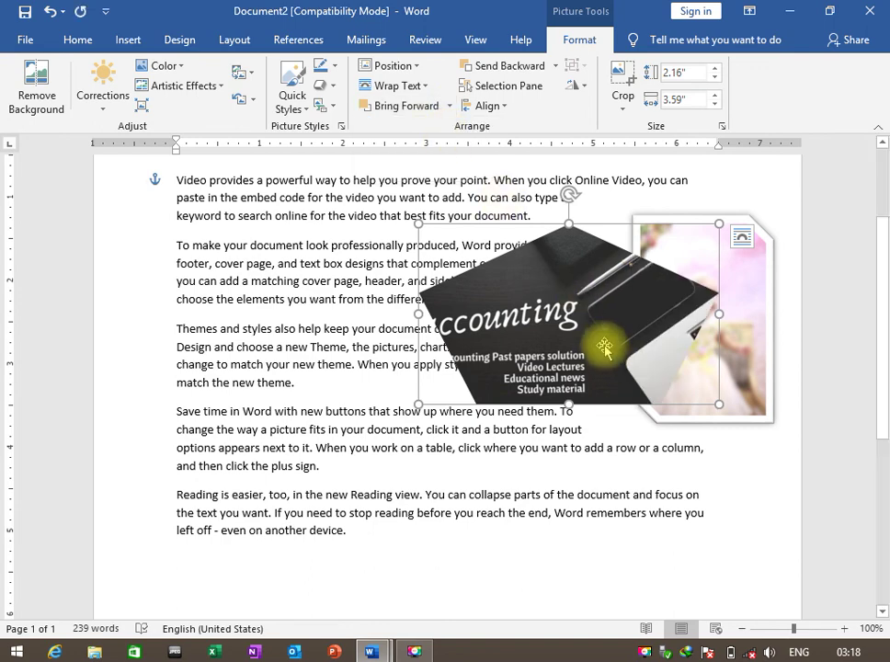
mouse_move(605, 347)
mouse_down()
mouse_move(558, 347)
mouse_move(591, 318)
mouse_up()
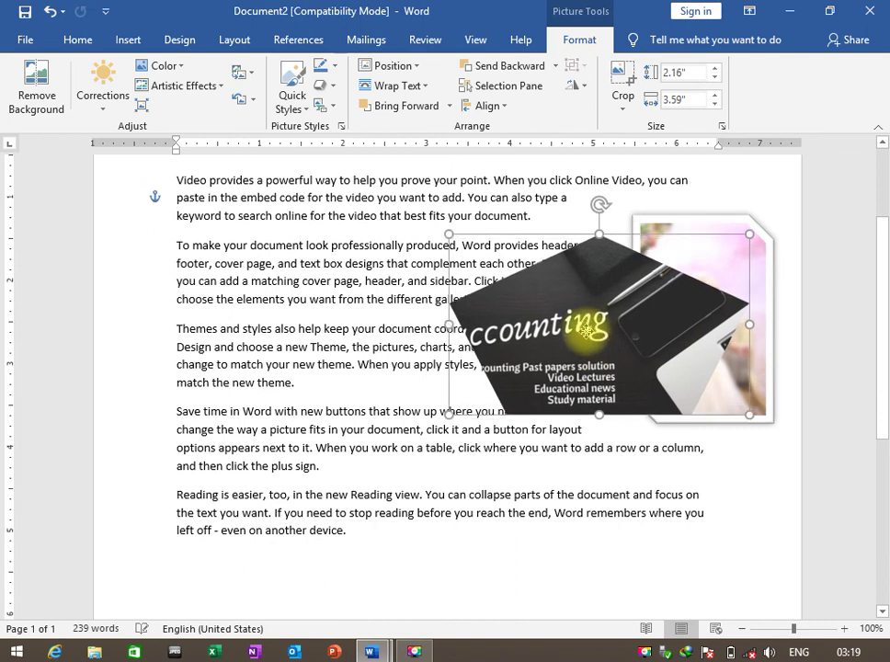
drag(591, 318, 617, 301)
- Reselect the accounting picture and use Bring to Front so it sits above the baby photo
click(683, 233)
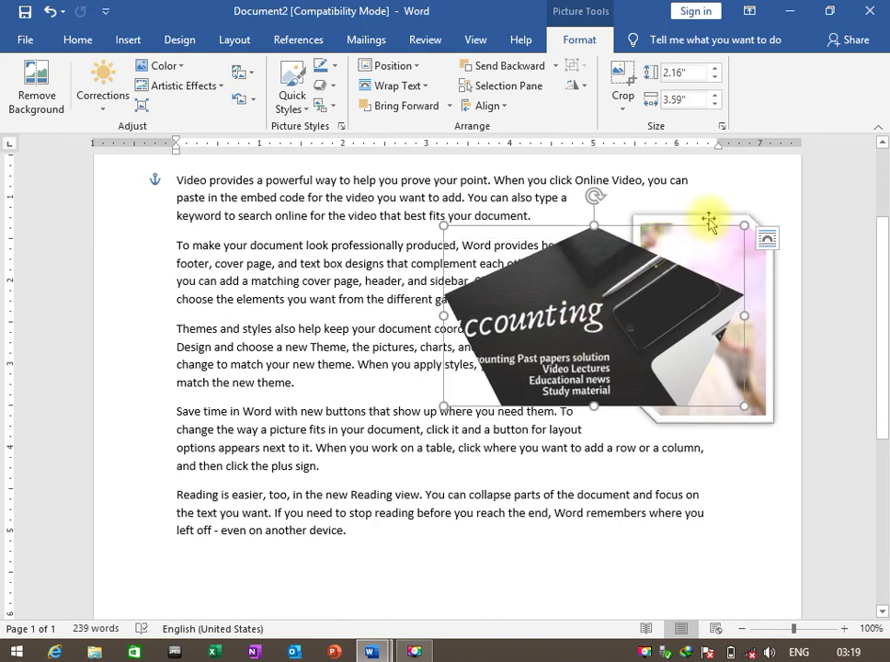
click(585, 324)
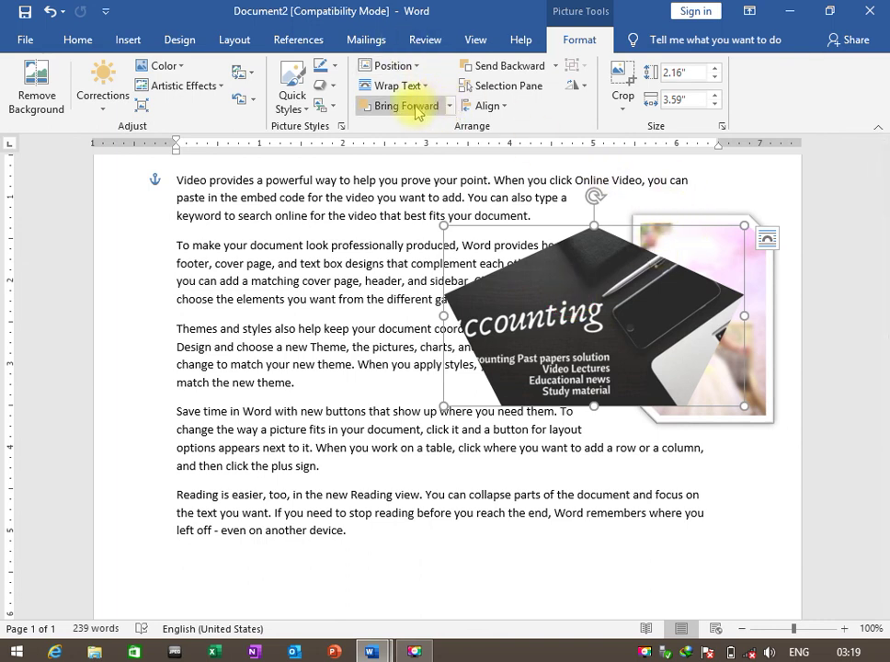
click(449, 106)
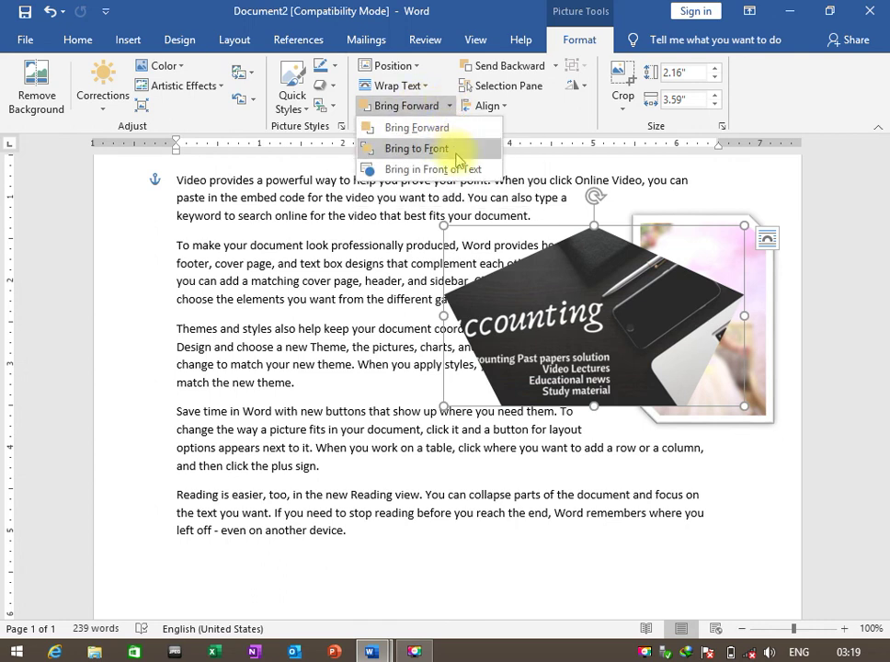
click(456, 152)
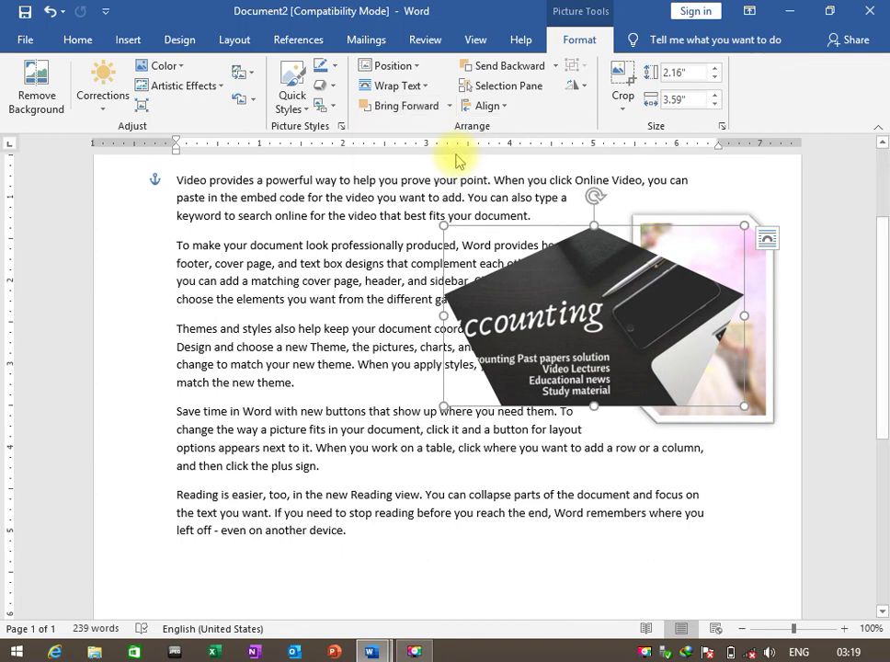
- Bring the baby photo forward, send it backward again, then shift the accounting picture left
click(761, 263)
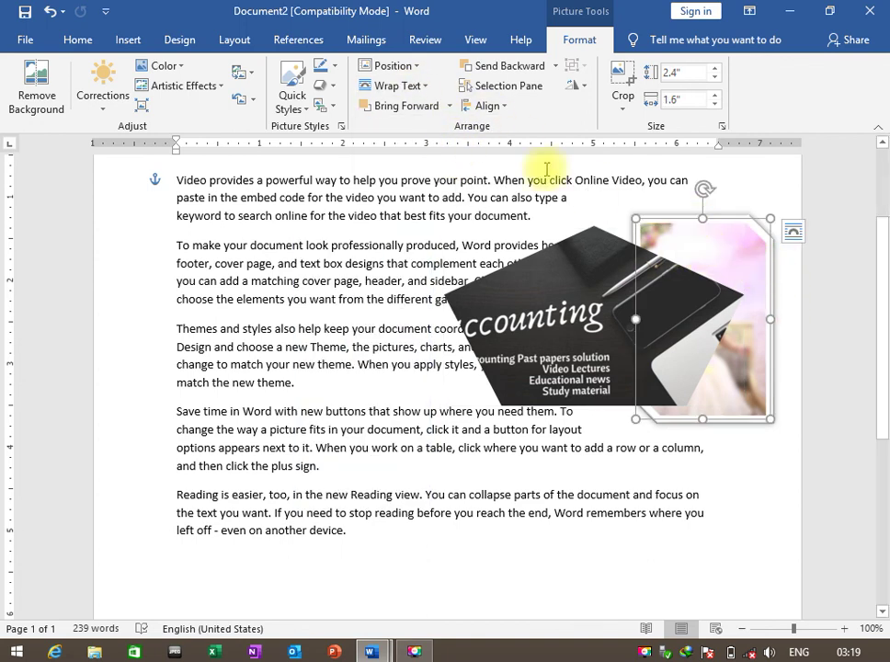
click(449, 106)
click(420, 130)
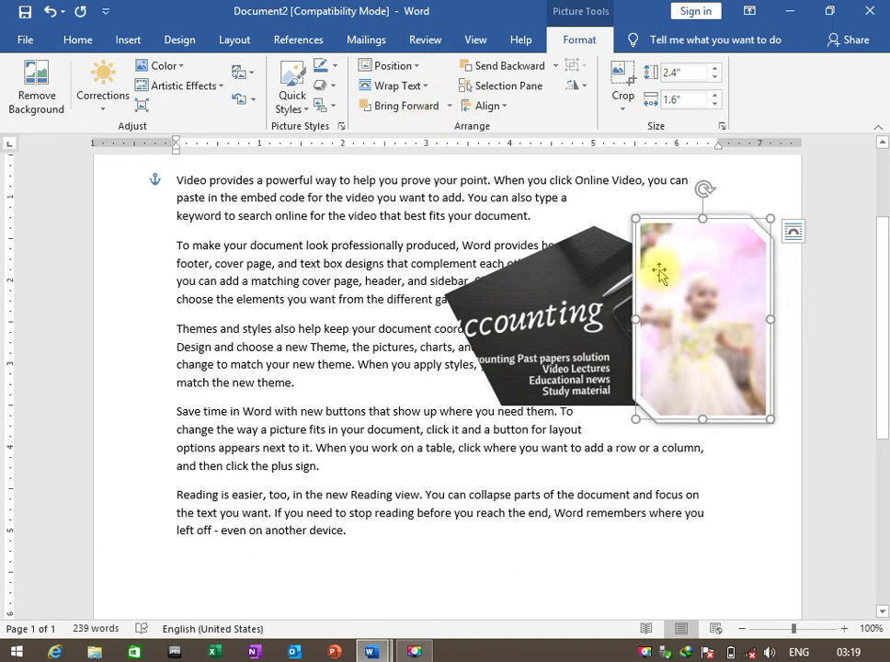
click(511, 66)
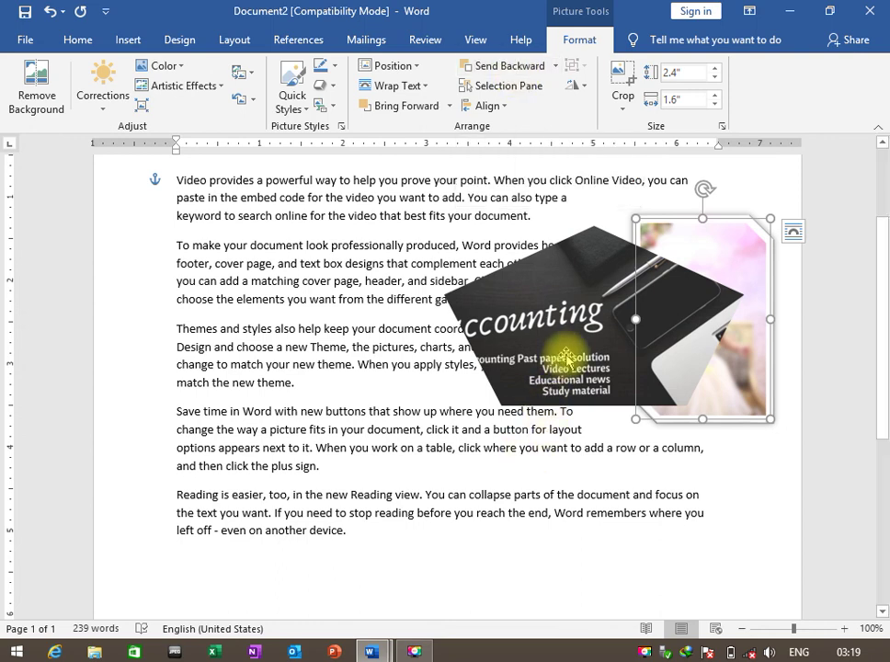
drag(560, 349, 498, 354)
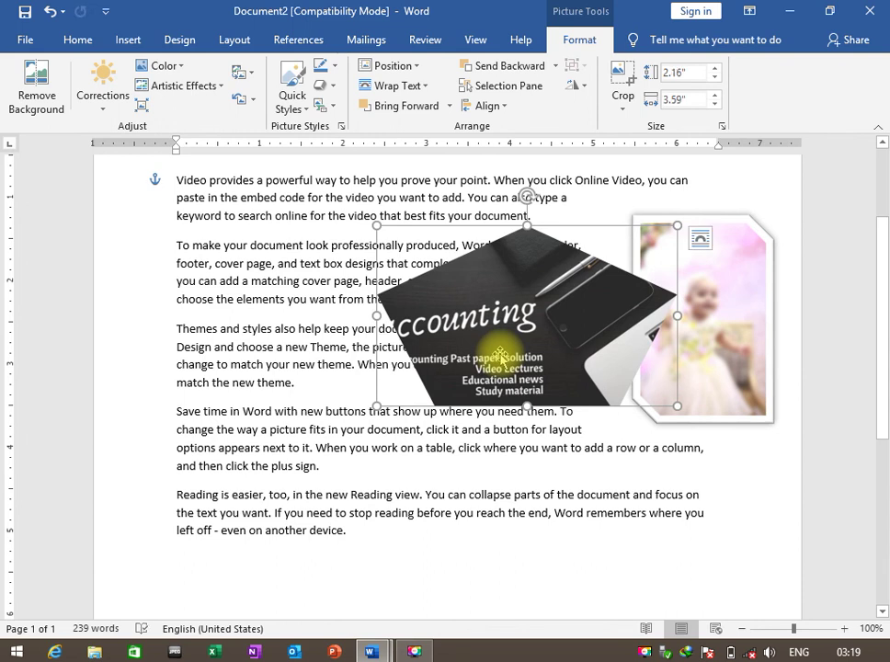
scroll(477, 524, up, 3)
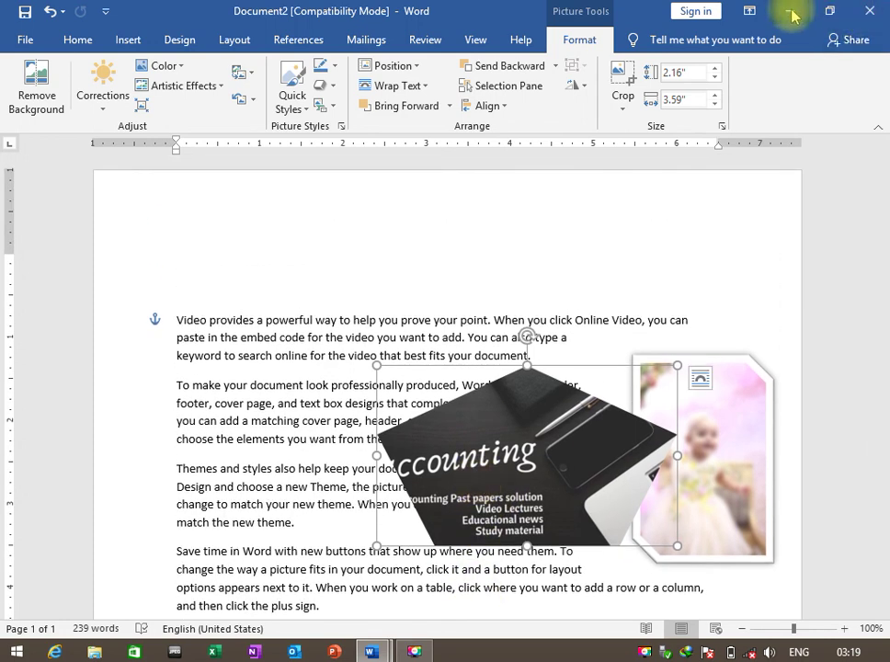
- Close Document2 with Don't Save and minimise the Word window to show the desktop
click(868, 12)
click(445, 358)
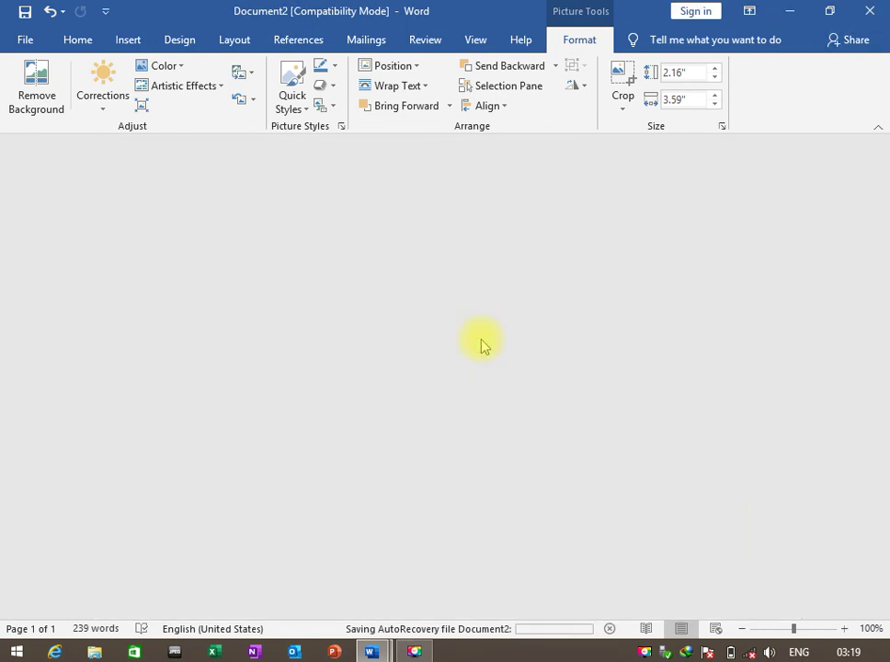
scroll(791, 18, down, 4)
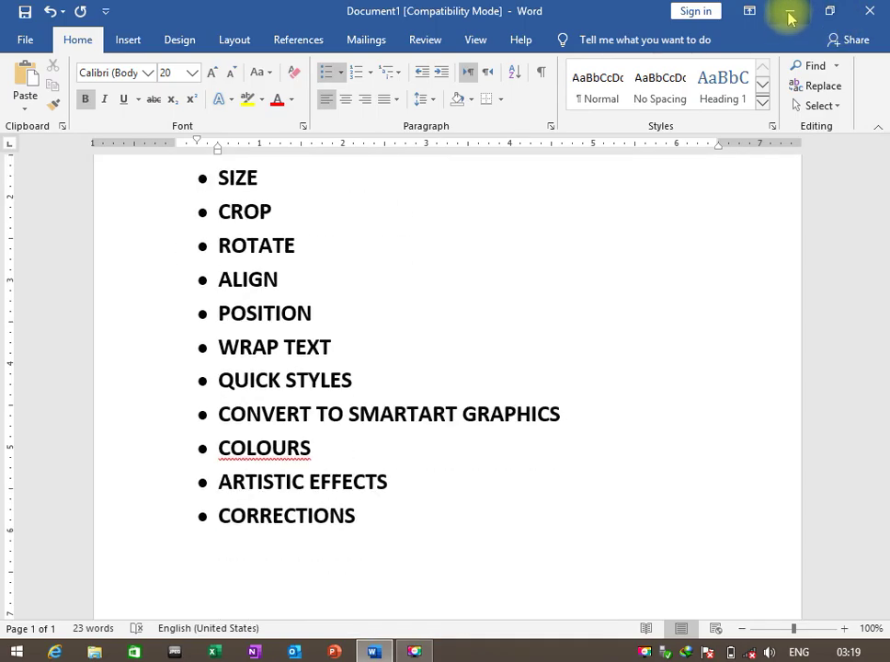
click(790, 13)
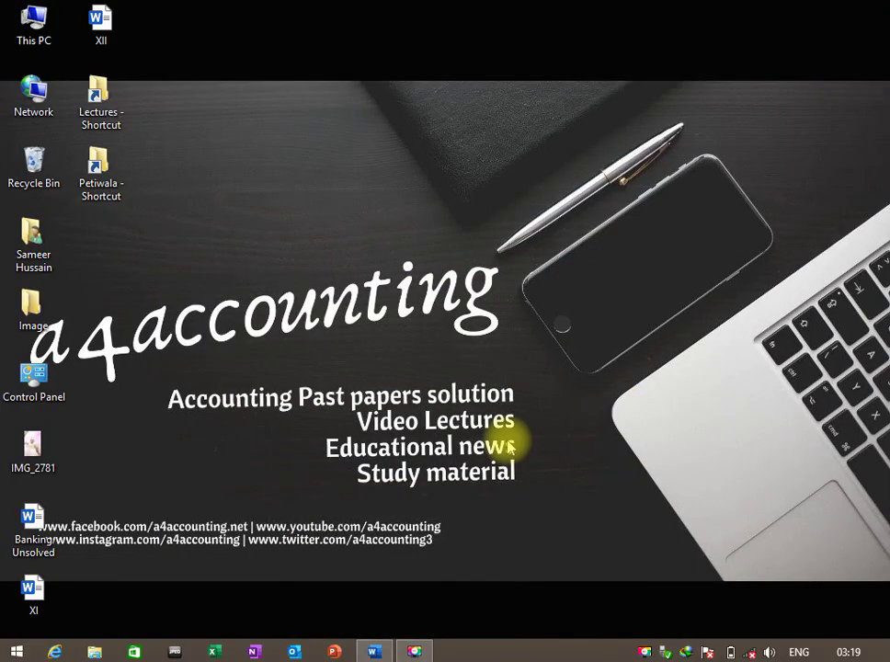